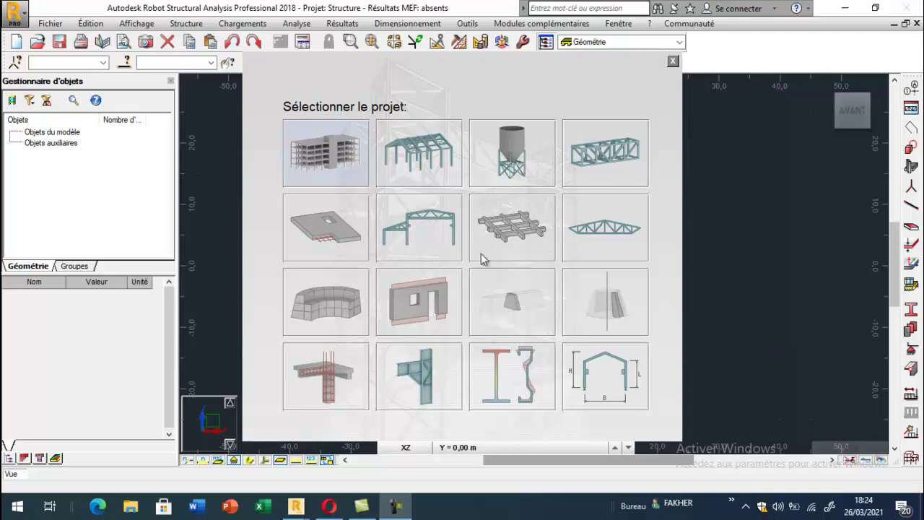
- Start a shell structure project (silo thumbnail) and add Cartesian X construction lines from 0, repeated once at 7 m spacing
left_click(490, 168)
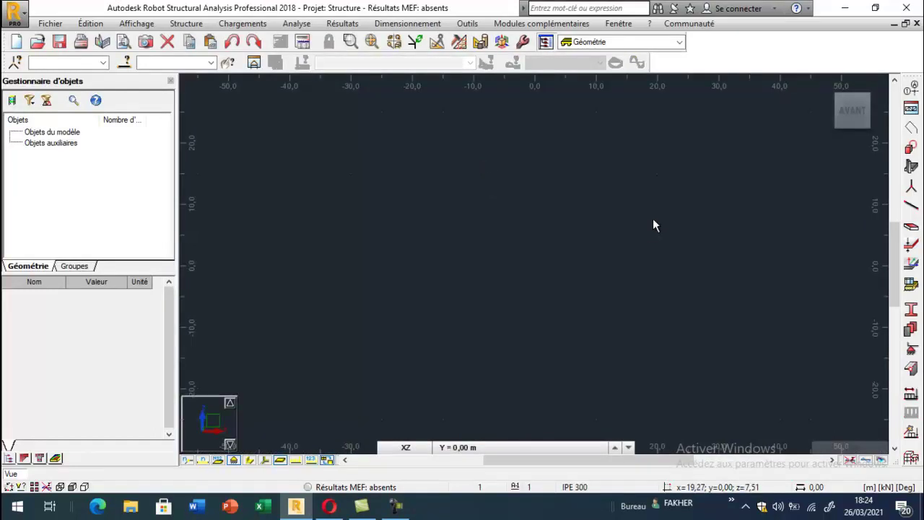
left_click(913, 94)
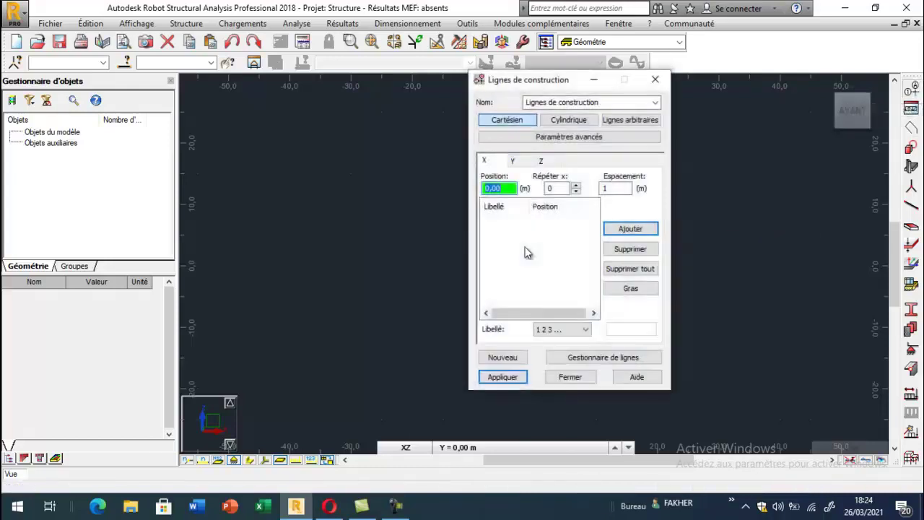
left_click(575, 185)
left_click(620, 189)
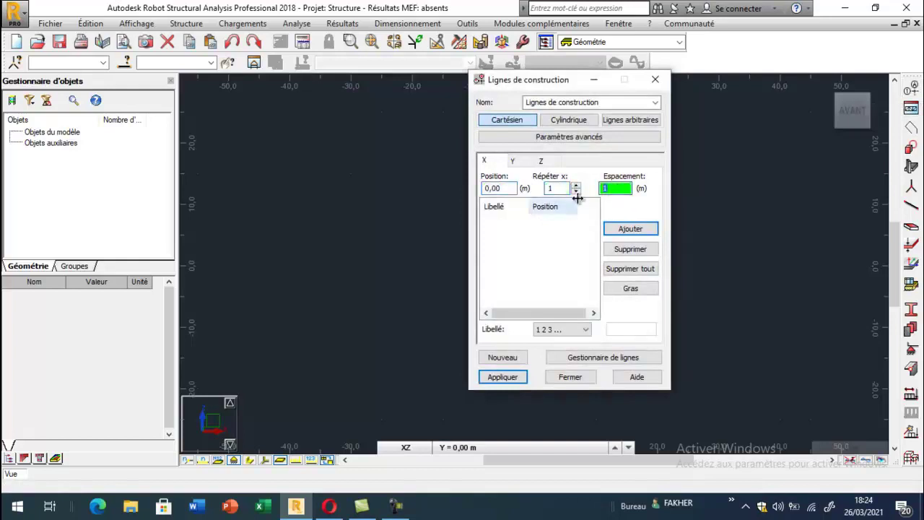
left_click(627, 230)
- Add Y construction lines from 0, repeated once at 10 m spacing and labelled A B C
left_click(514, 163)
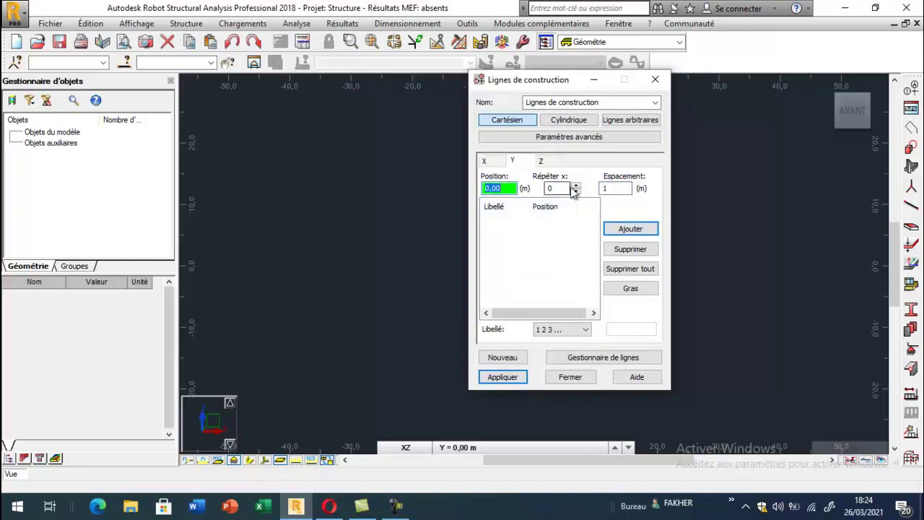
left_click(576, 185)
left_click(606, 189)
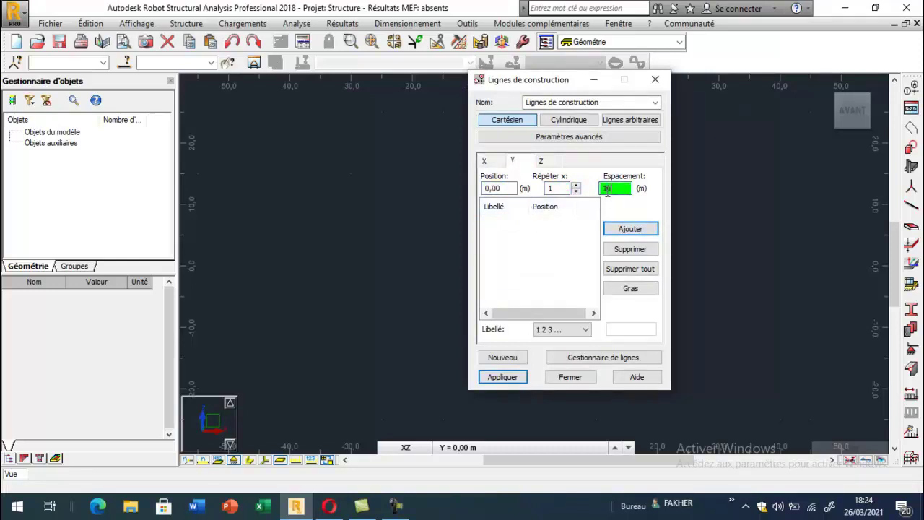
left_click(591, 337)
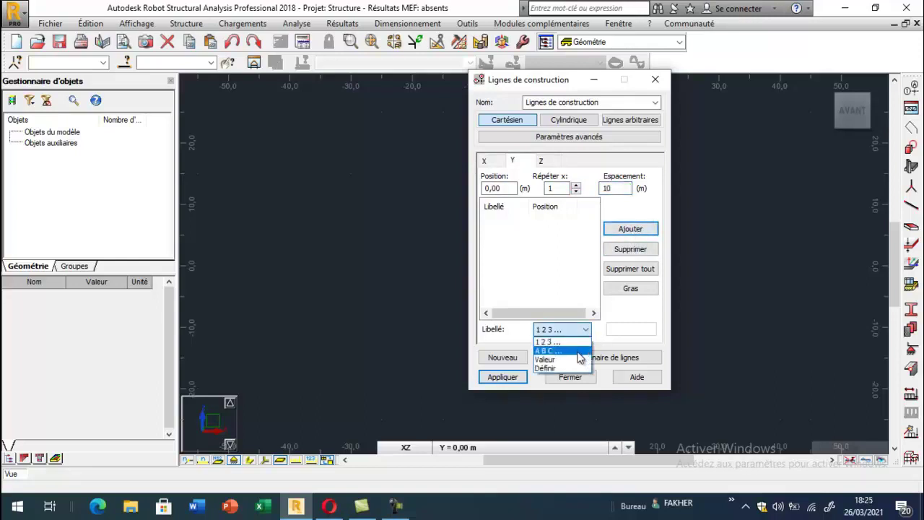
left_click(577, 351)
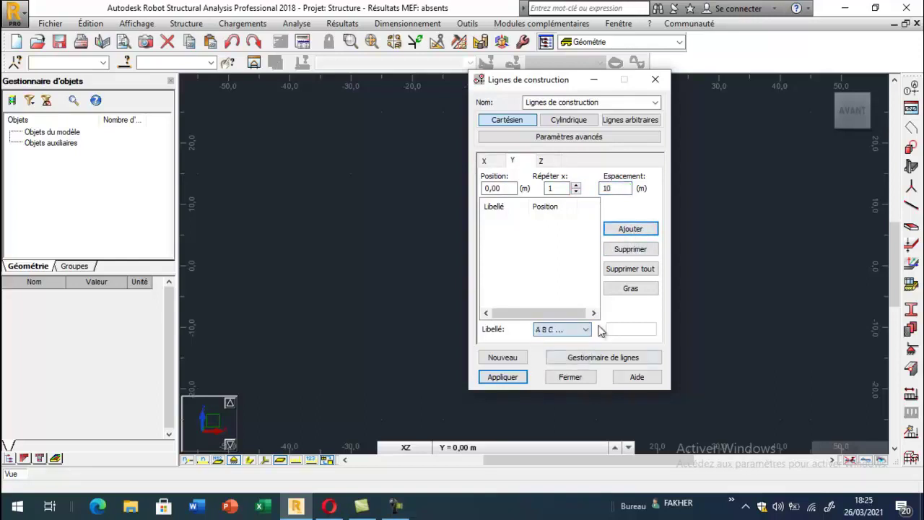
left_click(627, 231)
- Add Z construction lines from 0, repeated once at 2.5 m spacing and labelled by value, and apply the grid
left_click(542, 161)
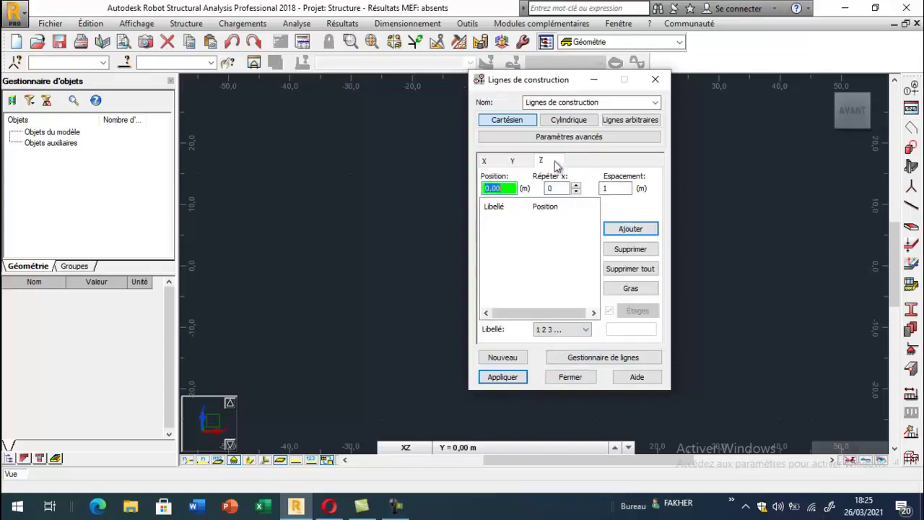
left_click(577, 185)
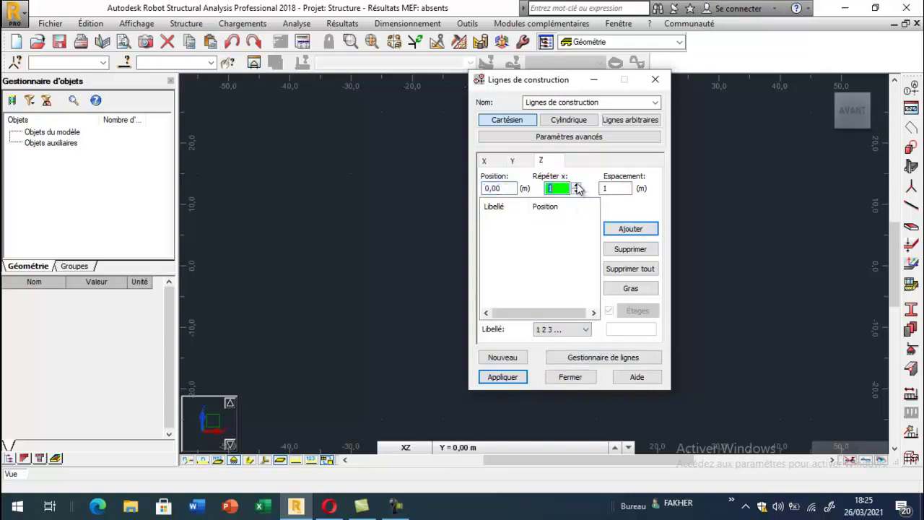
left_click(621, 190)
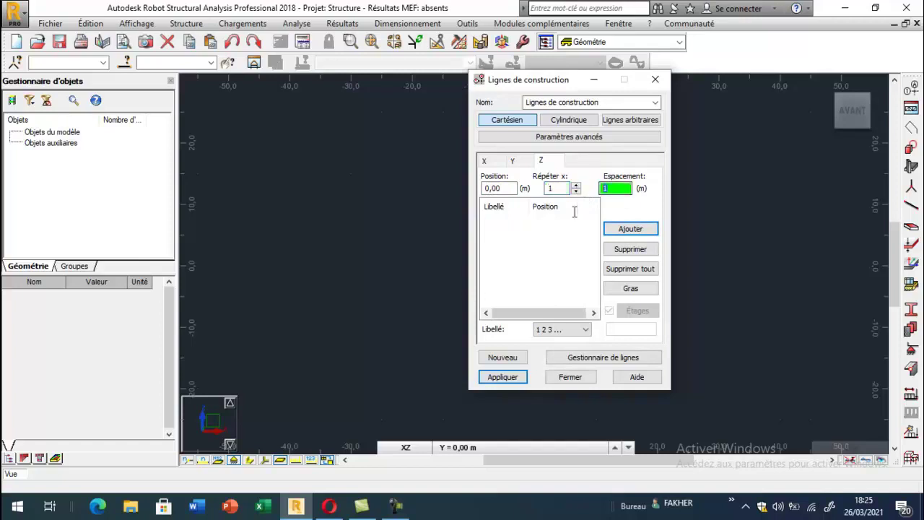
type("2.5")
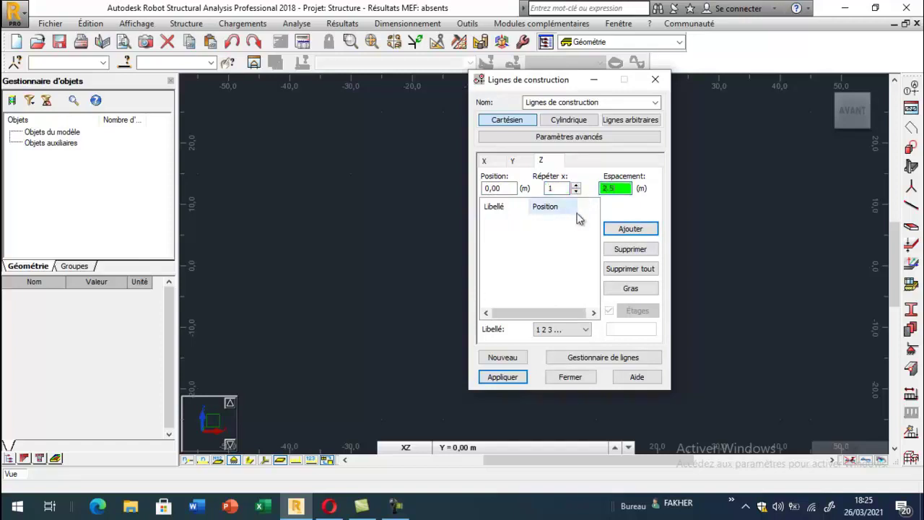
left_click(584, 329)
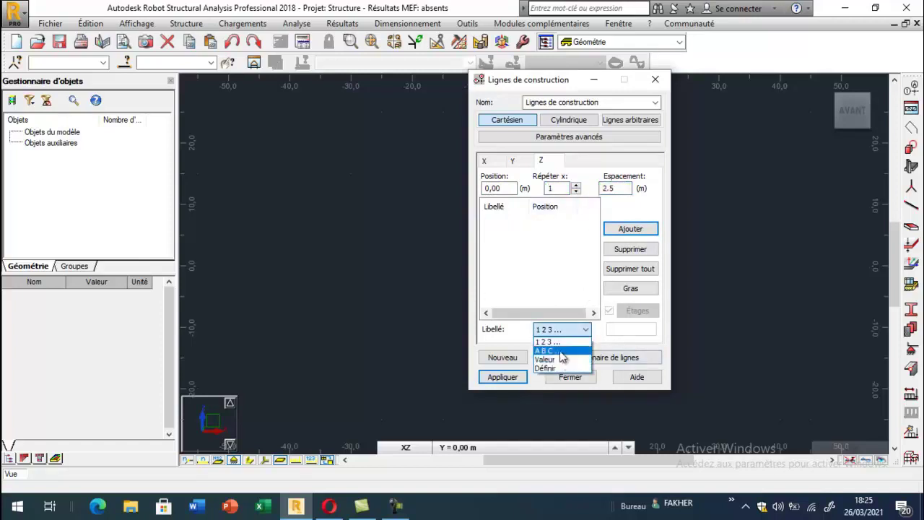
left_click(552, 359)
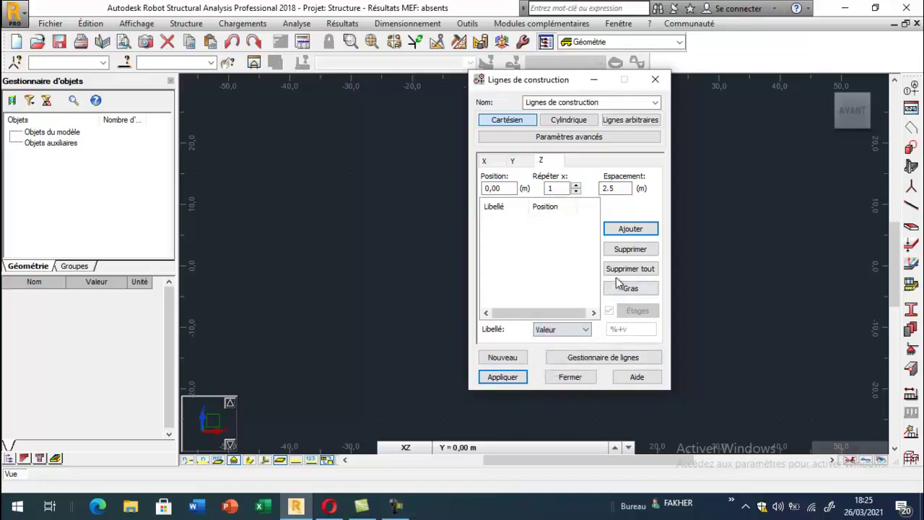
left_click(630, 228)
left_click(502, 377)
left_click(570, 377)
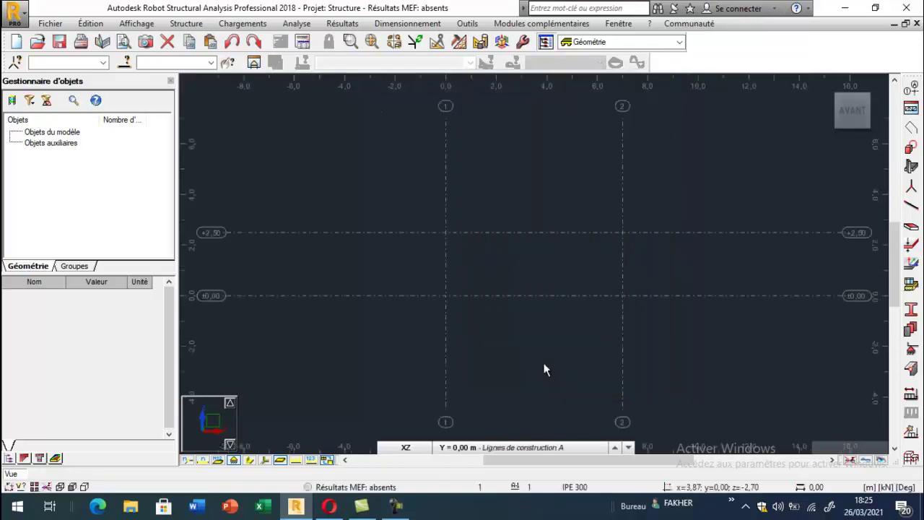
- In a 3D view, draw an IPE 300 column at grid intersection 1-B from level 0 to +2.50
left_click(827, 85)
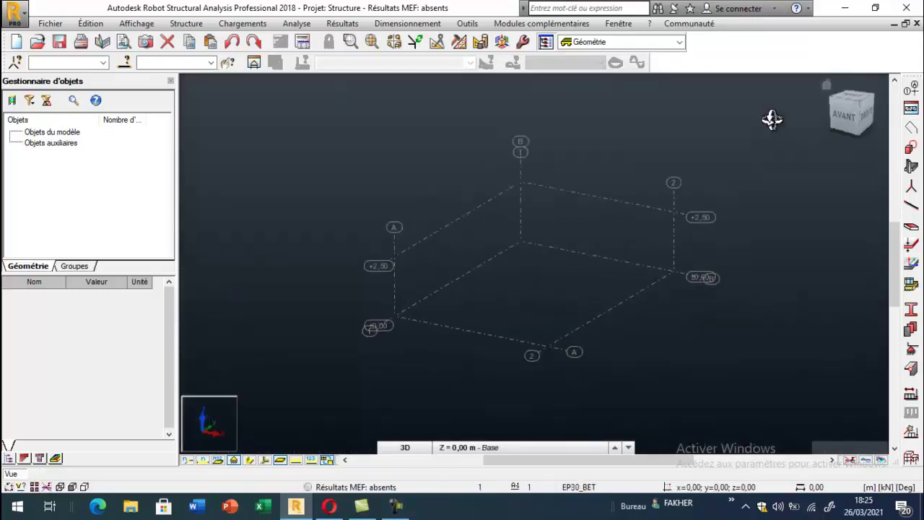
left_click(911, 205)
left_click_drag(561, 81, 125, 40)
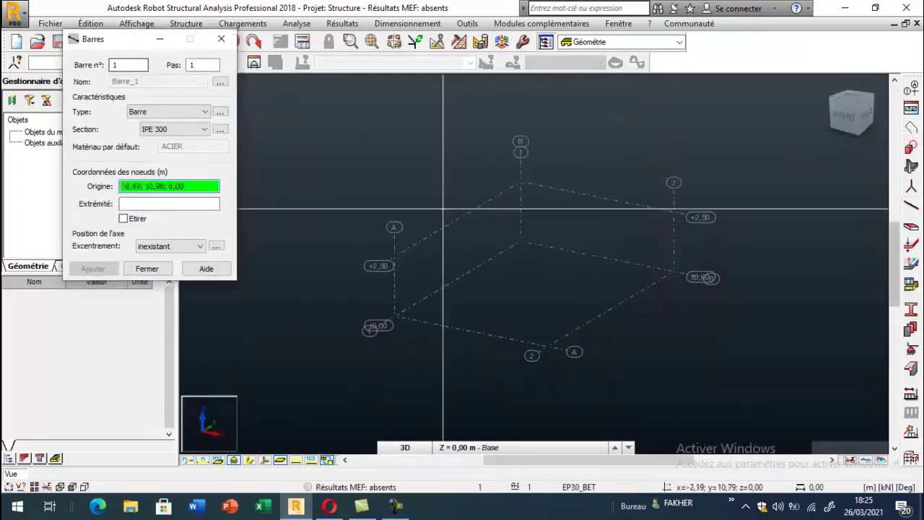
left_click(521, 241)
left_click(520, 182)
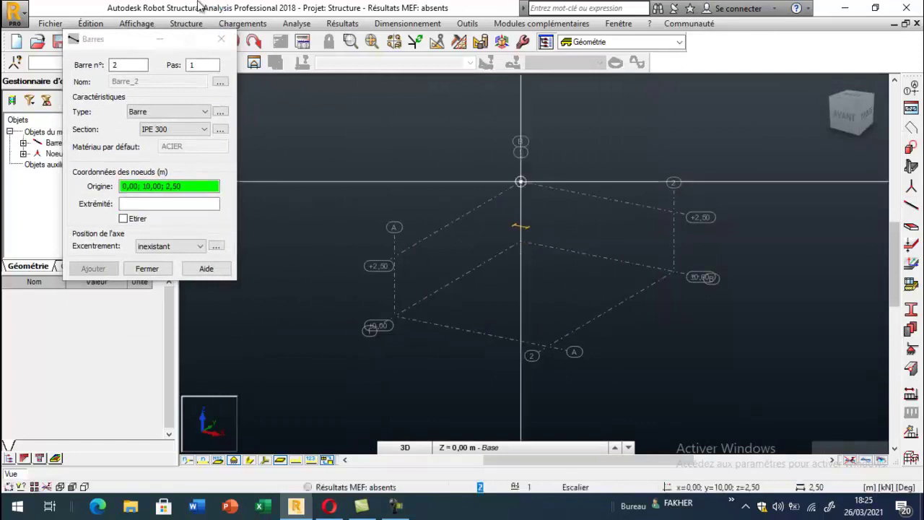
left_click(219, 40)
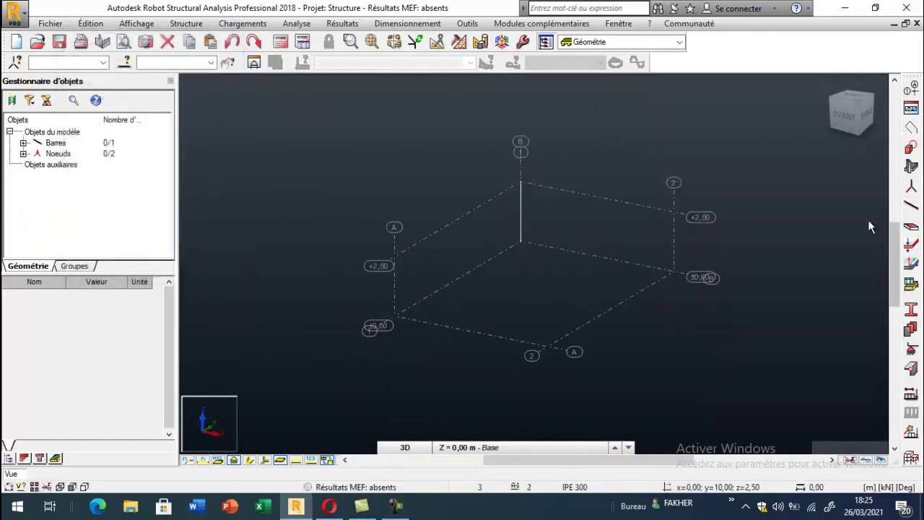
- Assign the Rotule nodal support to the base node of the column at 1-B
left_click(910, 350)
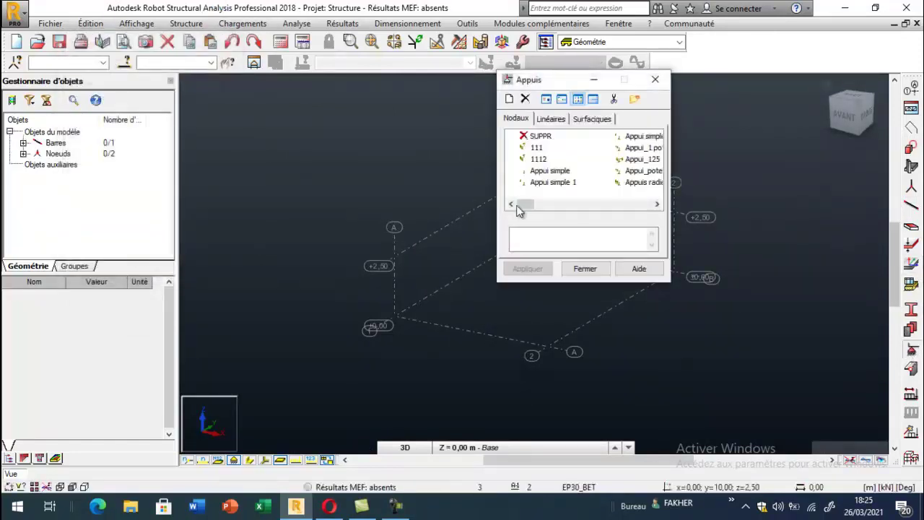
left_click(657, 205)
left_click(657, 205)
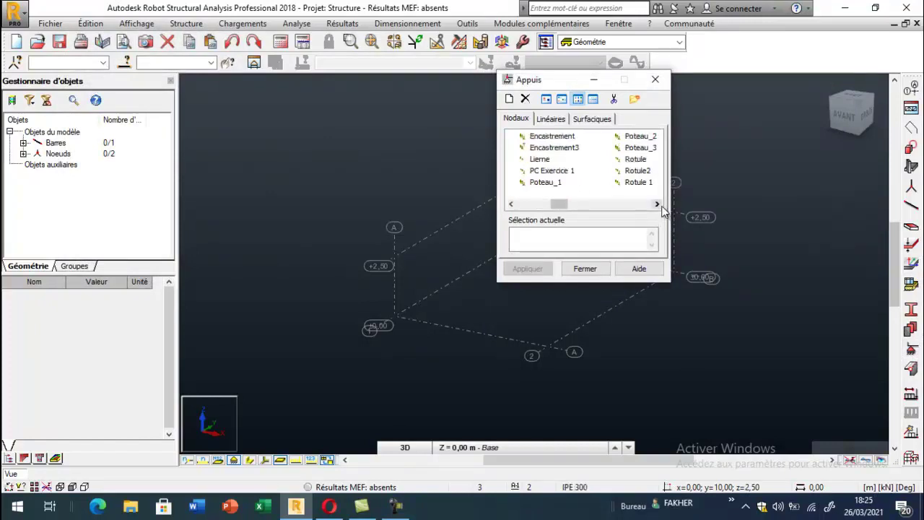
left_click(636, 158)
left_click_drag(559, 81, 234, 110)
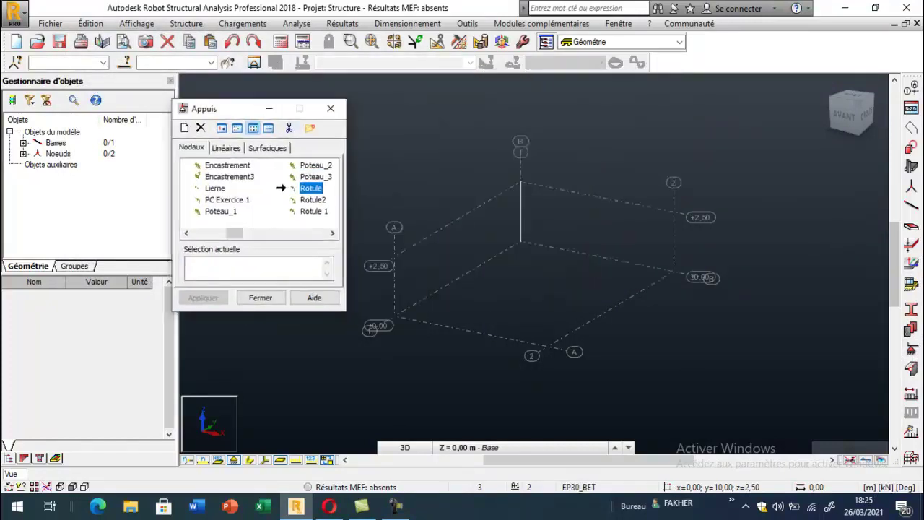
left_click(519, 241)
left_click(330, 108)
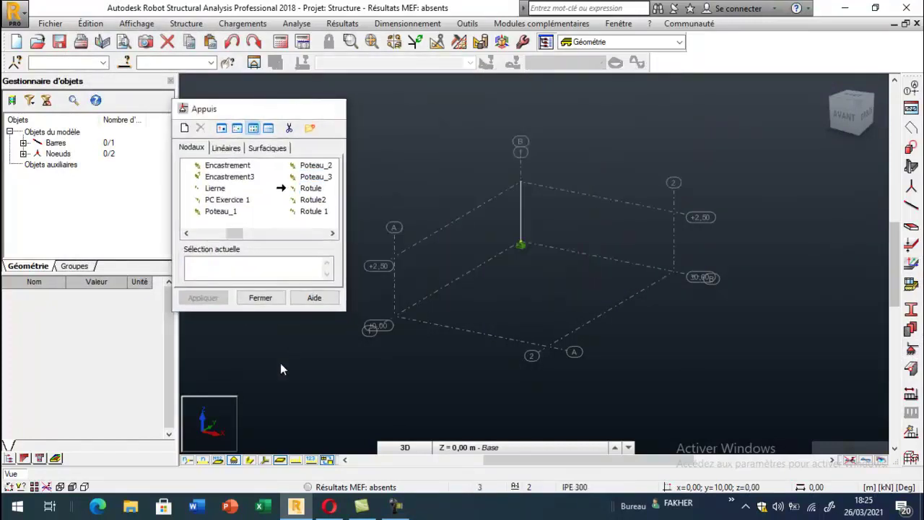
- Display the section shapes and copy the column with its support by translation to grid intersections 2-B, 1-A and 2-A
left_click(265, 460)
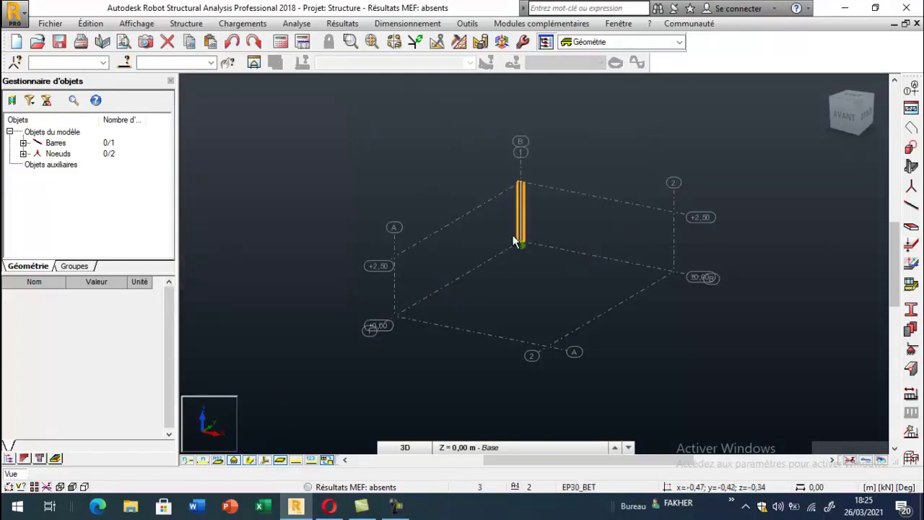
left_click(520, 216)
left_click(90, 23)
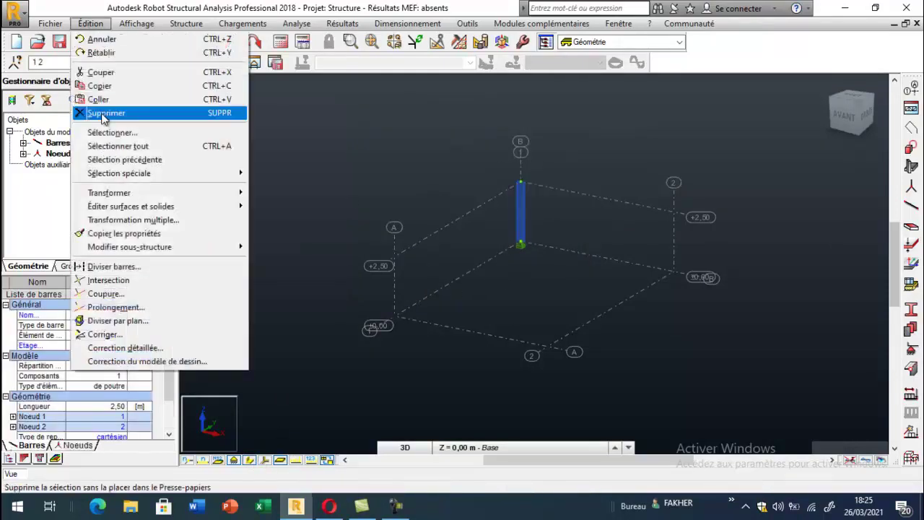
mouse_move(115, 192)
left_click(289, 192)
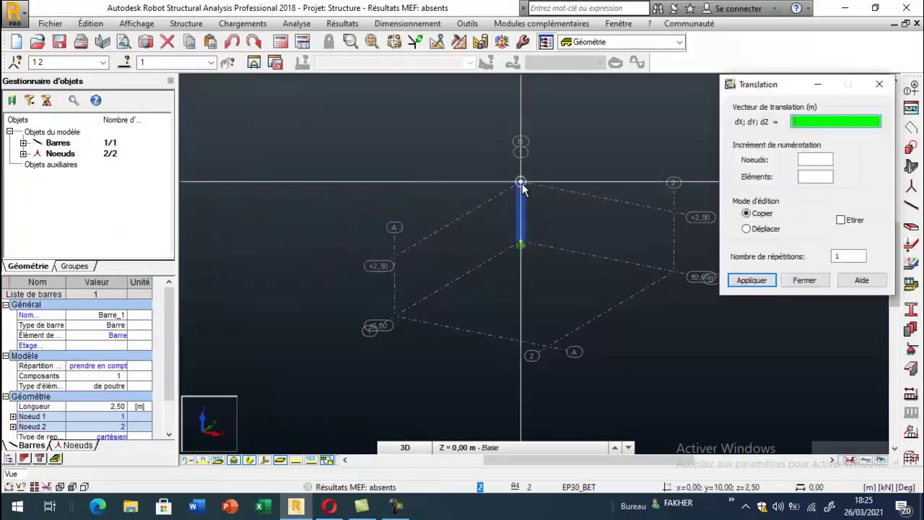
left_click(520, 182)
left_click(672, 213)
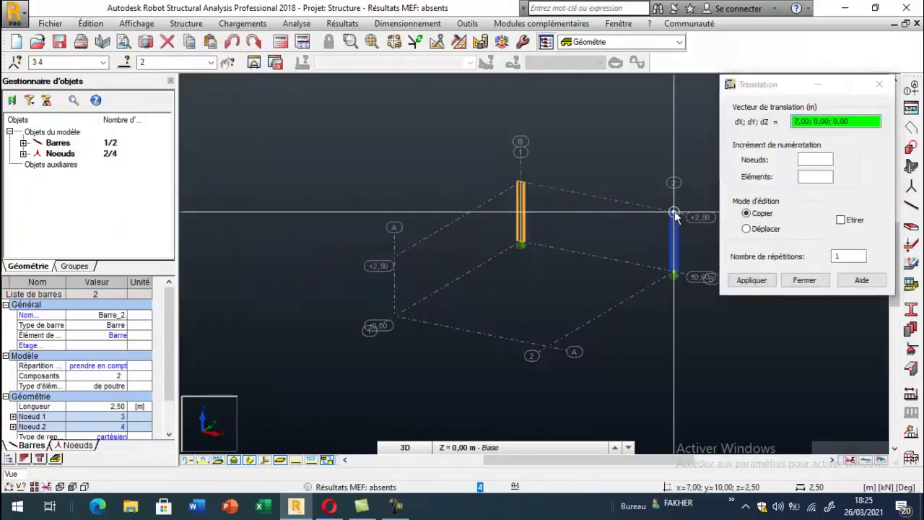
left_click(393, 257)
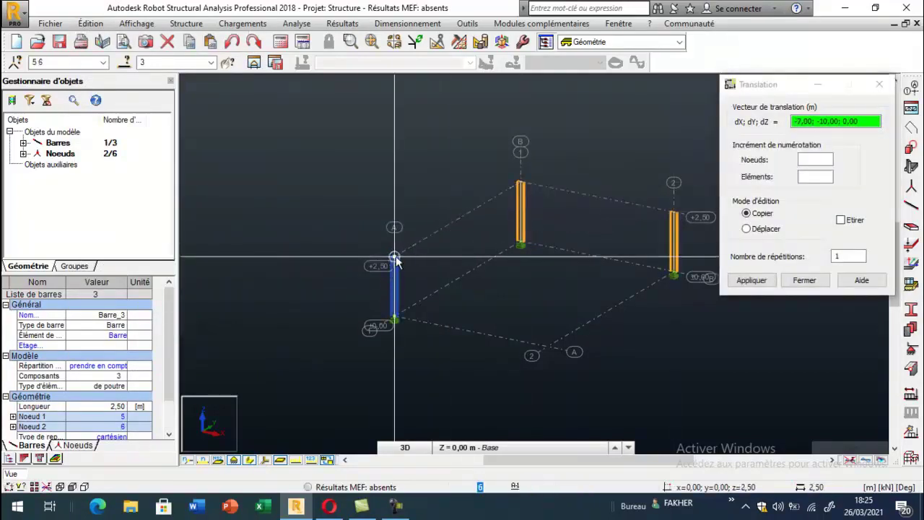
left_click(547, 288)
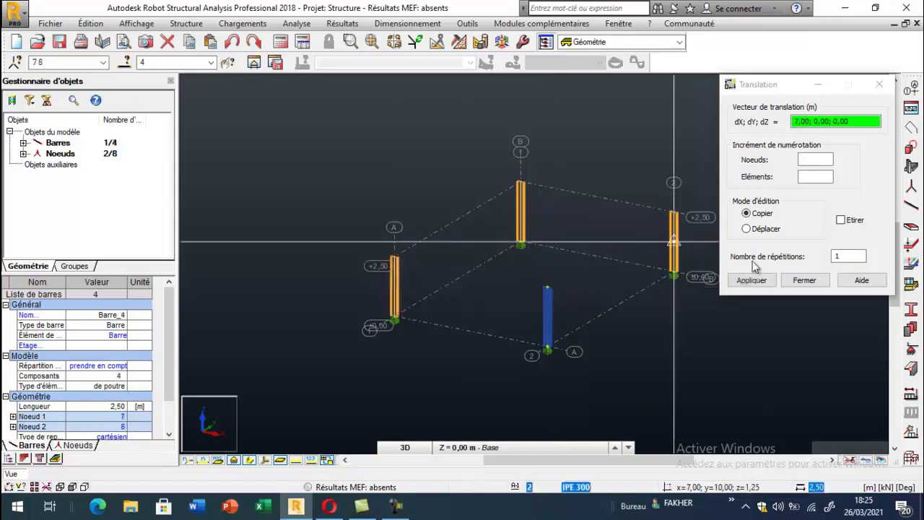
left_click(806, 280)
left_click(459, 181)
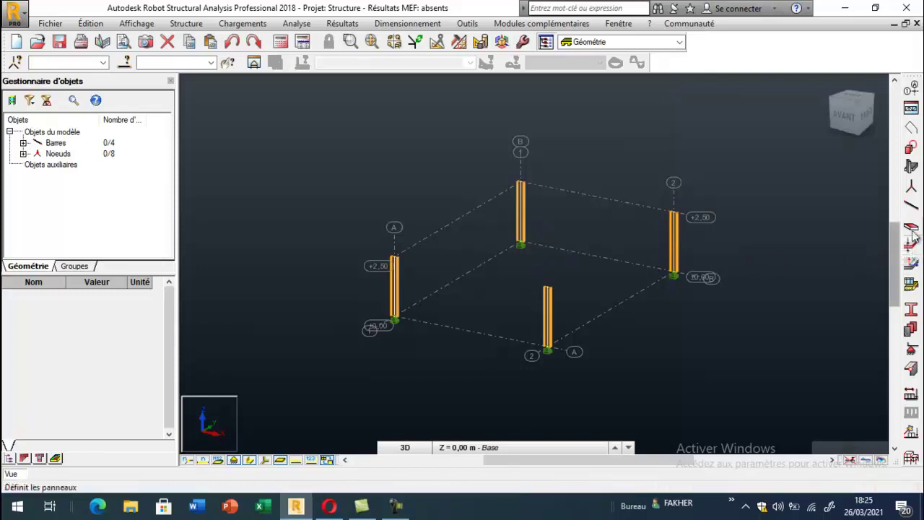
- Draw two IPE 300 beams joining the column tops from A to B on axes 1 and 2, and hide the section shapes
left_click(911, 205)
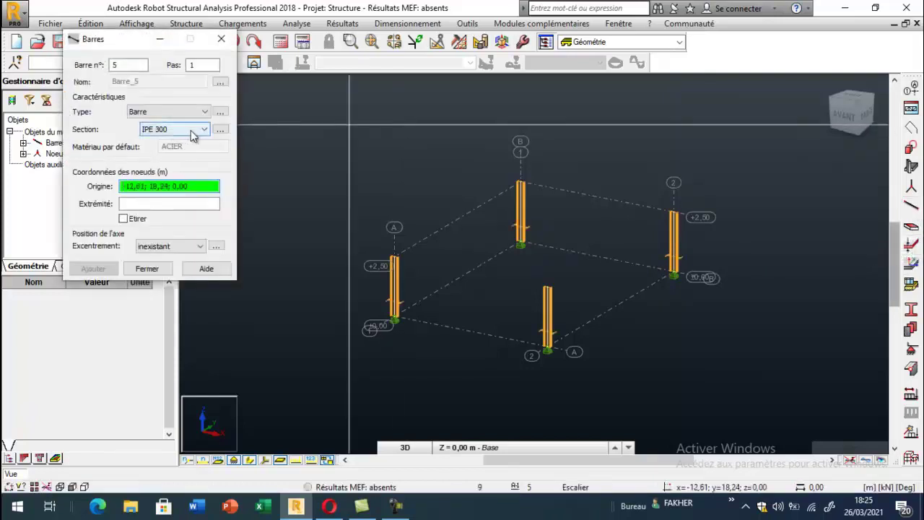
left_click(394, 256)
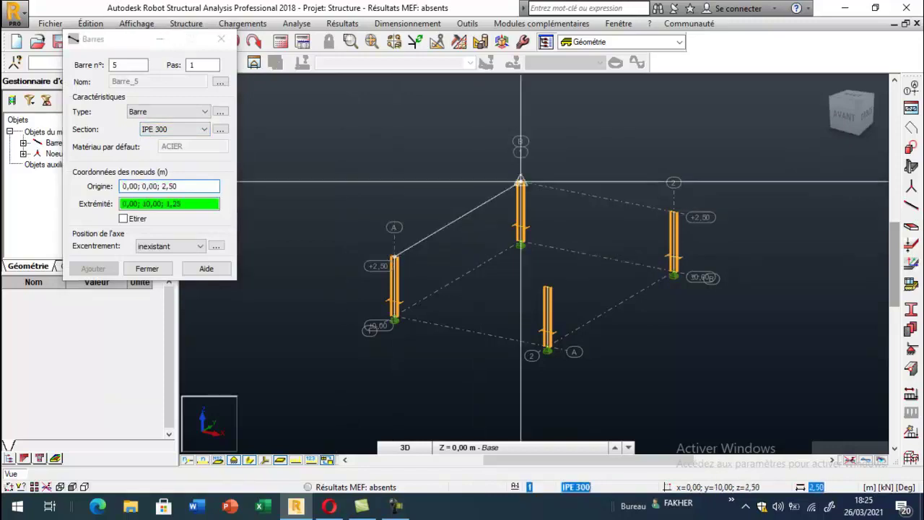
left_click(520, 182)
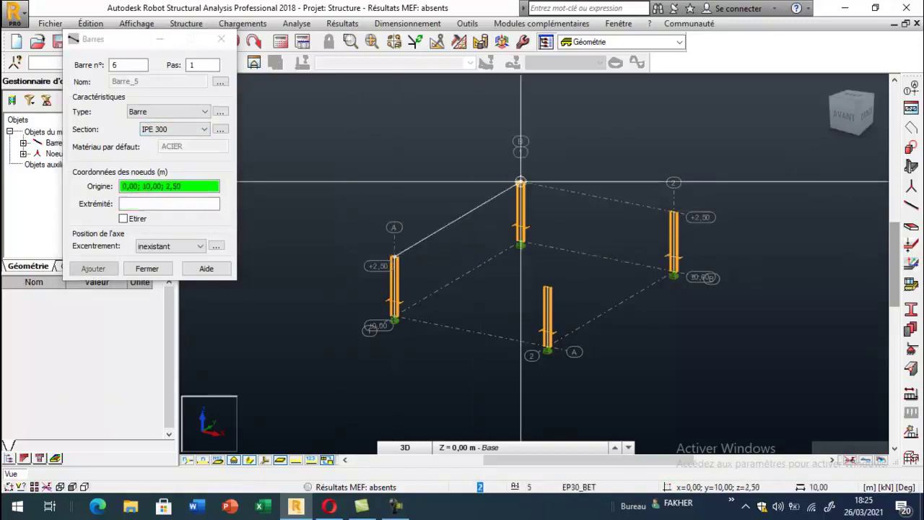
left_click(548, 287)
left_click(674, 213)
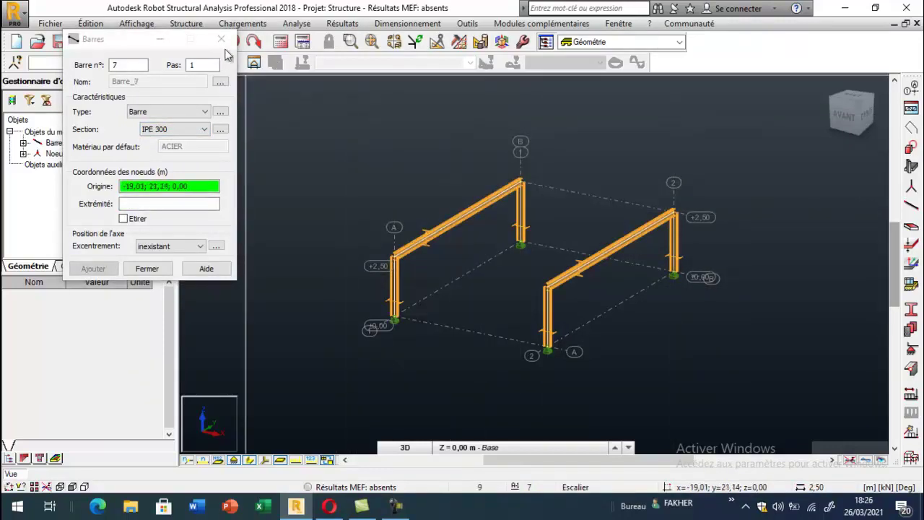
key("Escape")
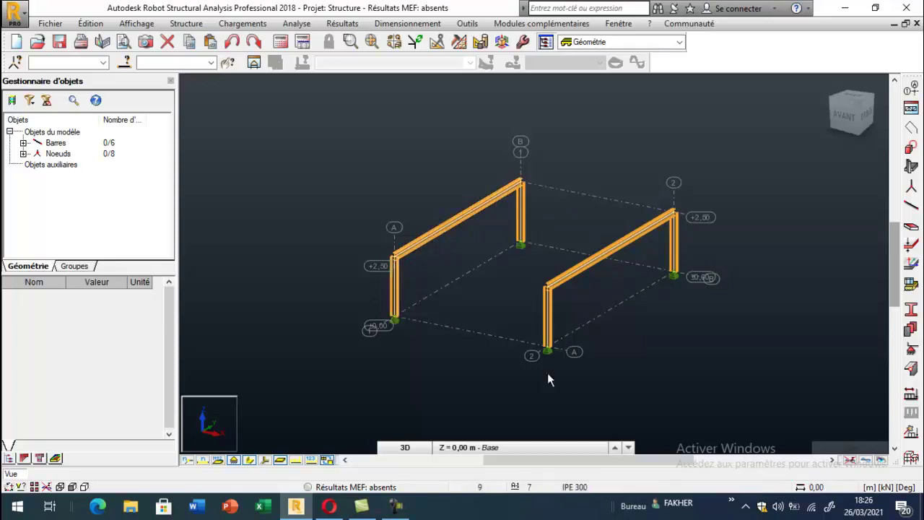
left_click(249, 460)
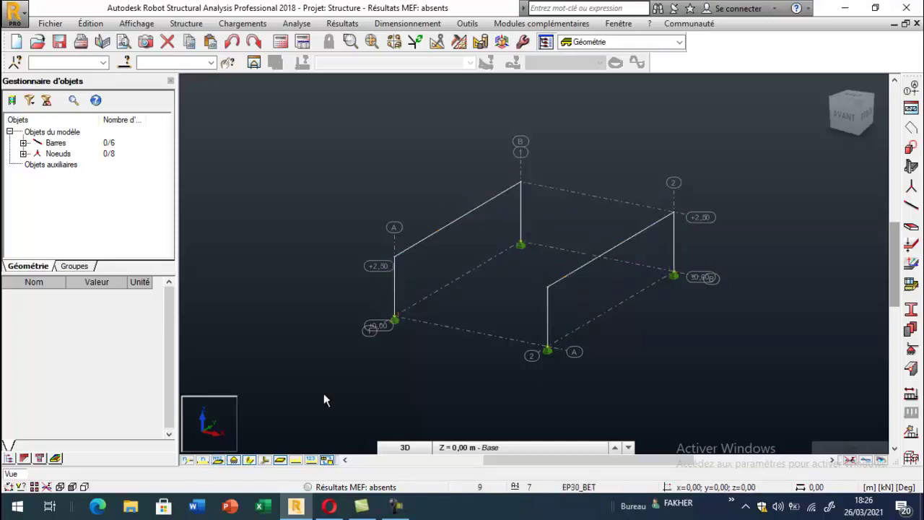
- Divide the two 10 m beams on axes 1 and 2 into 5 segments, generating nodes without splitting the bars
left_click(412, 249)
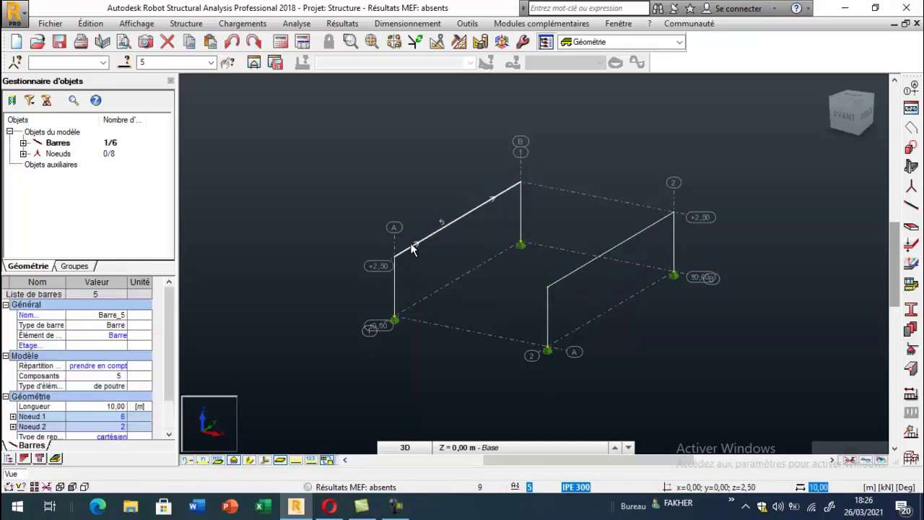
left_click(570, 272, "ctrl")
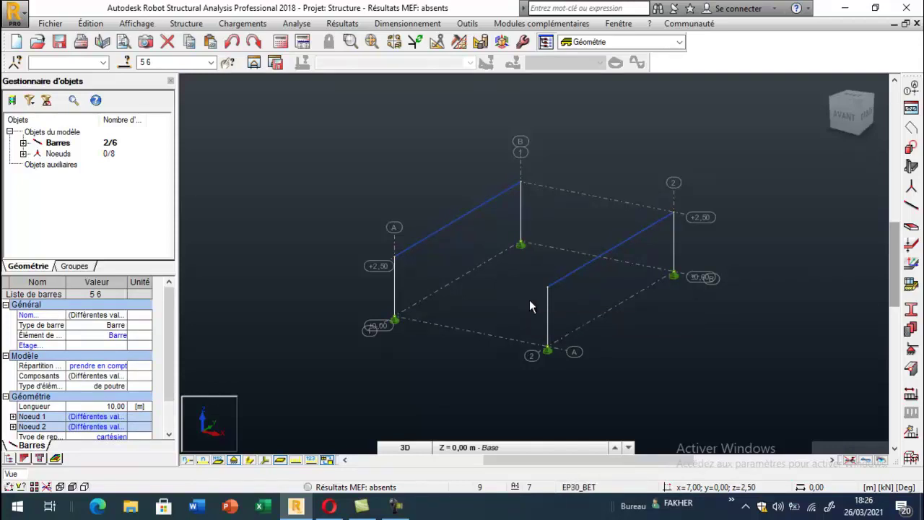
left_click(91, 23)
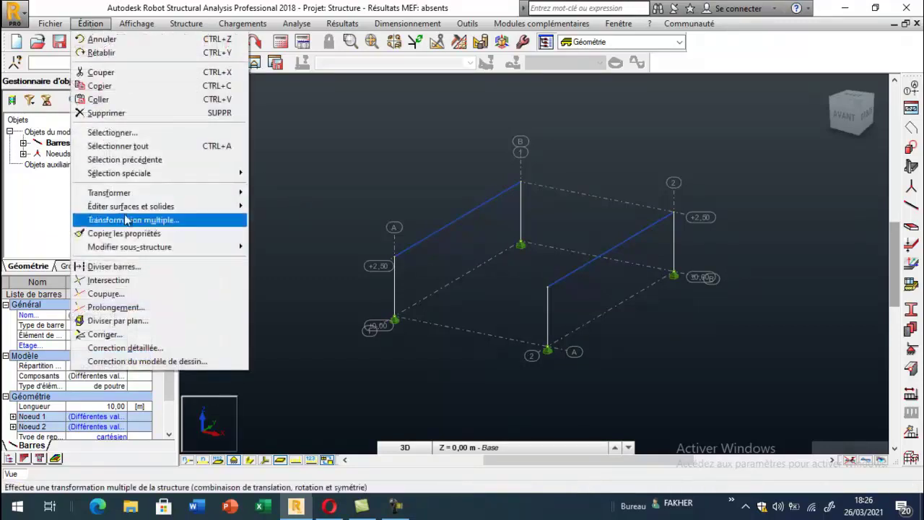
left_click(129, 268)
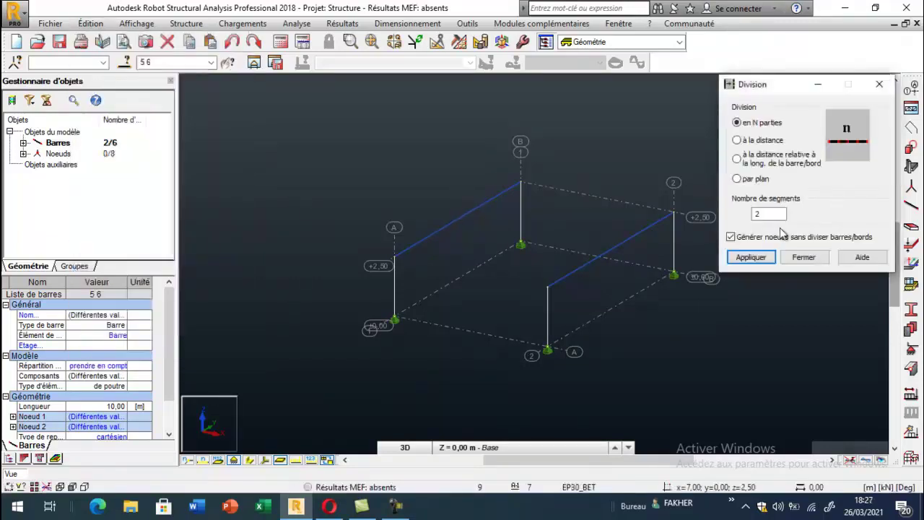
double_click(769, 214)
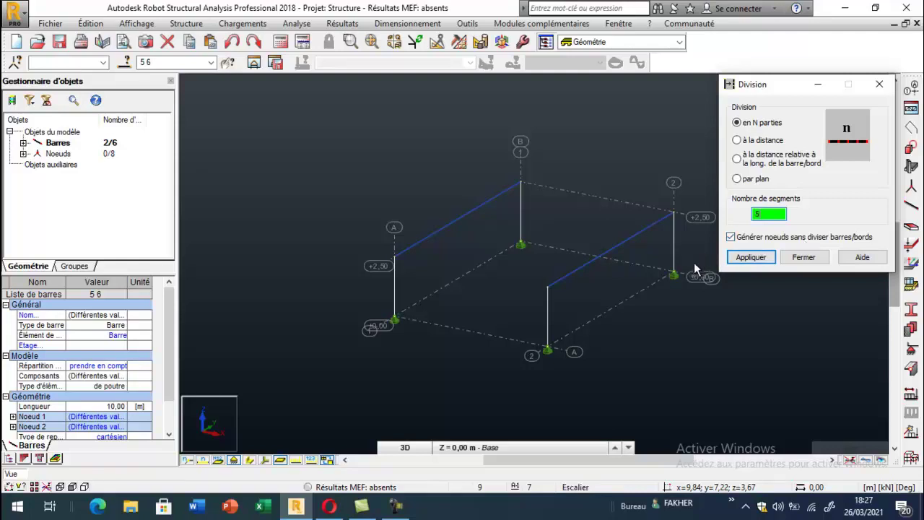
left_click(750, 257)
left_click(803, 257)
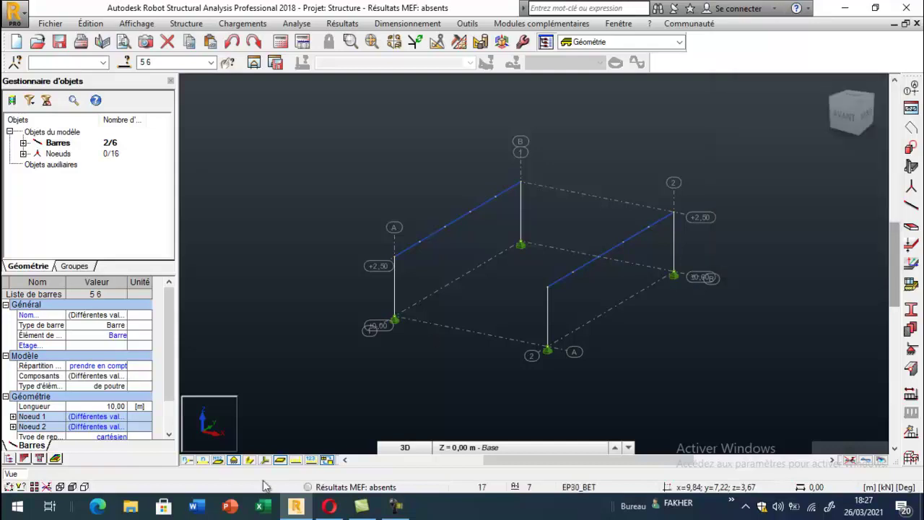
- Show the node numbers and draw an IPE 300 beam between the column tops at 1-B and 2-B
left_click(233, 237)
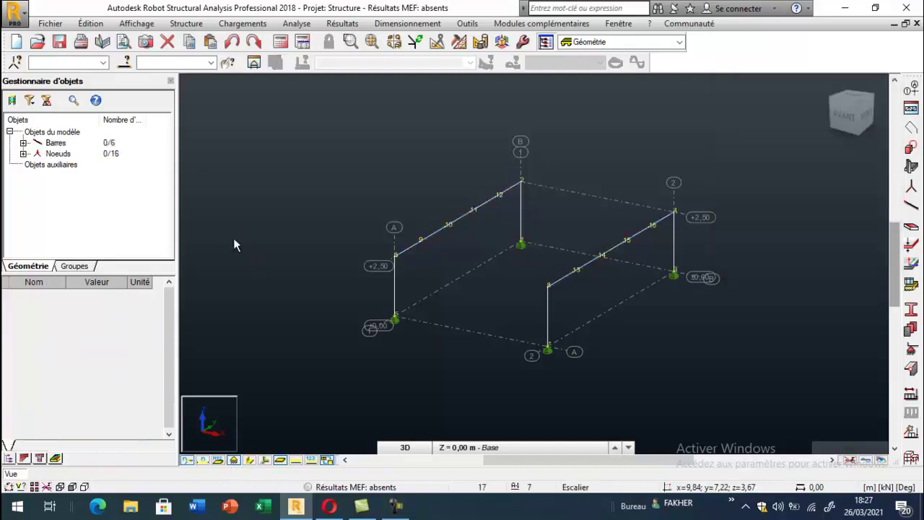
left_click(910, 206)
left_click(521, 181)
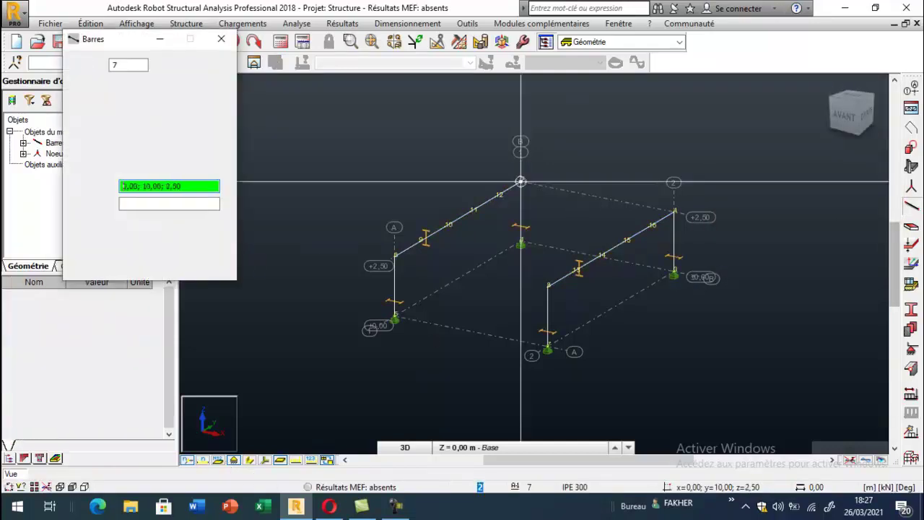
left_click(673, 211)
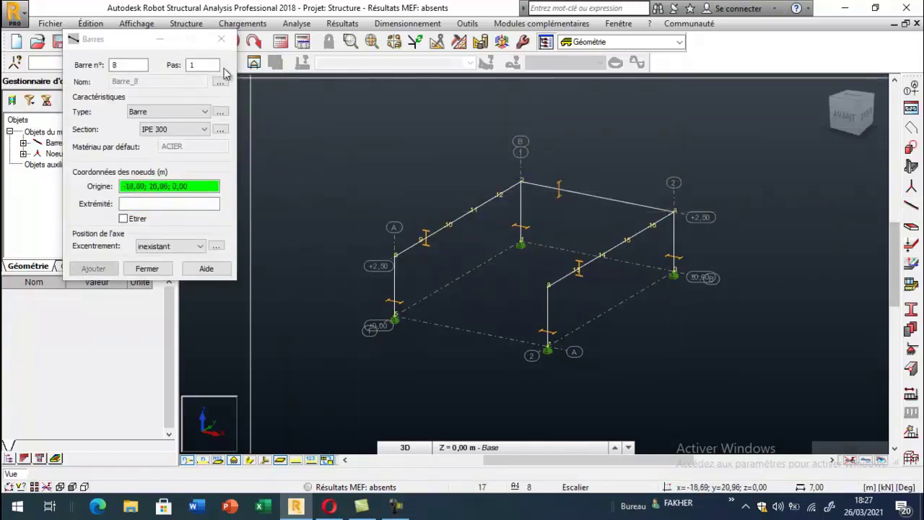
key("Escape")
- Copy the 7 m beam on axis B by a translation of 0; -2 five times in succession, up to axis A
left_click(588, 194)
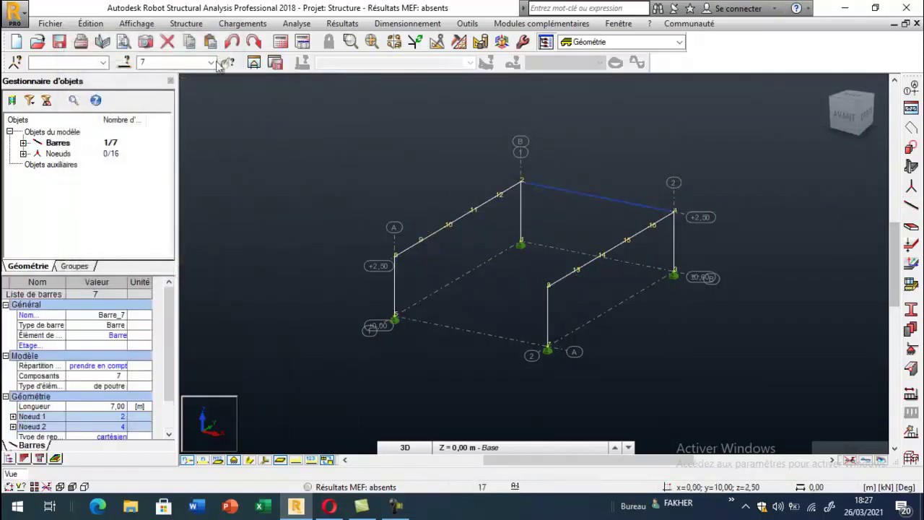
left_click(90, 23)
mouse_move(144, 193)
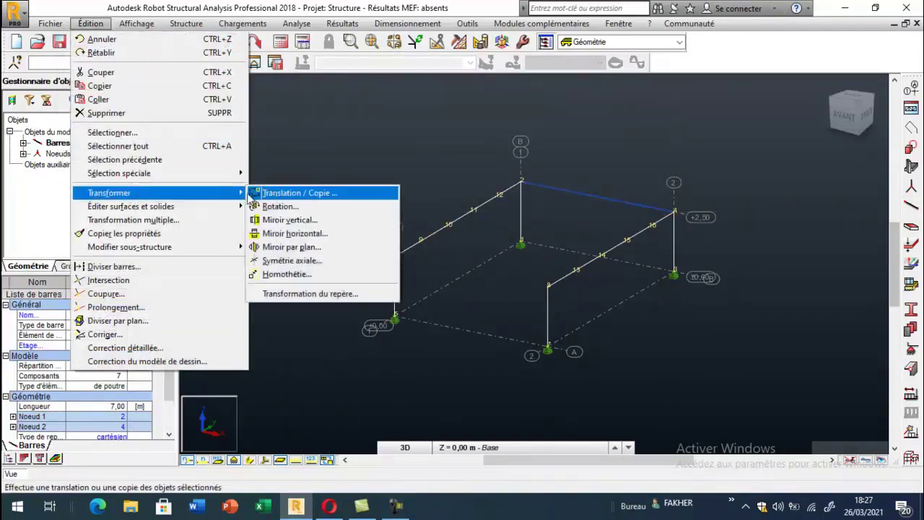
left_click(289, 189)
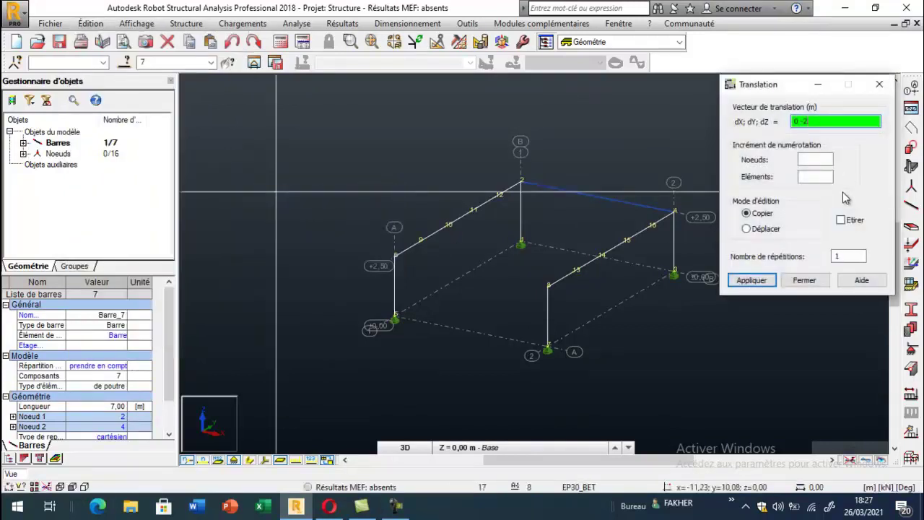
key("Return")
key("Return")
key("Return")
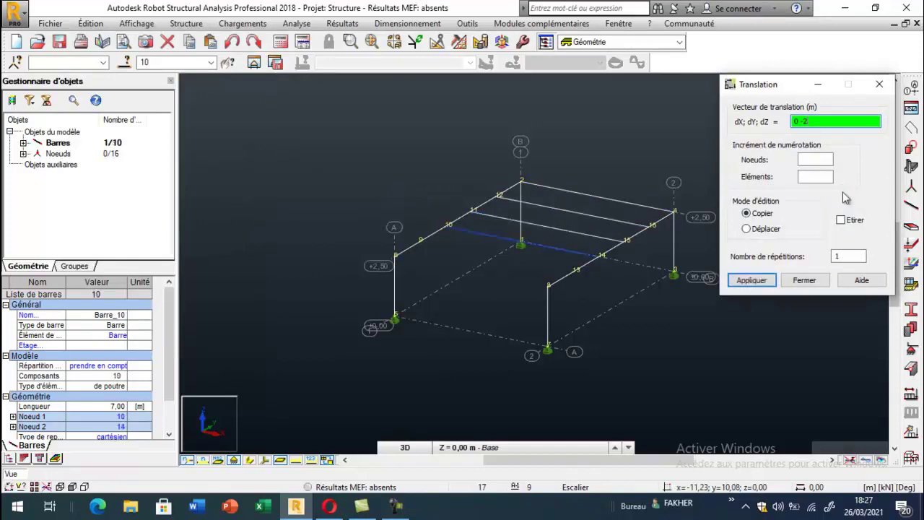
key("Return")
key("Return")
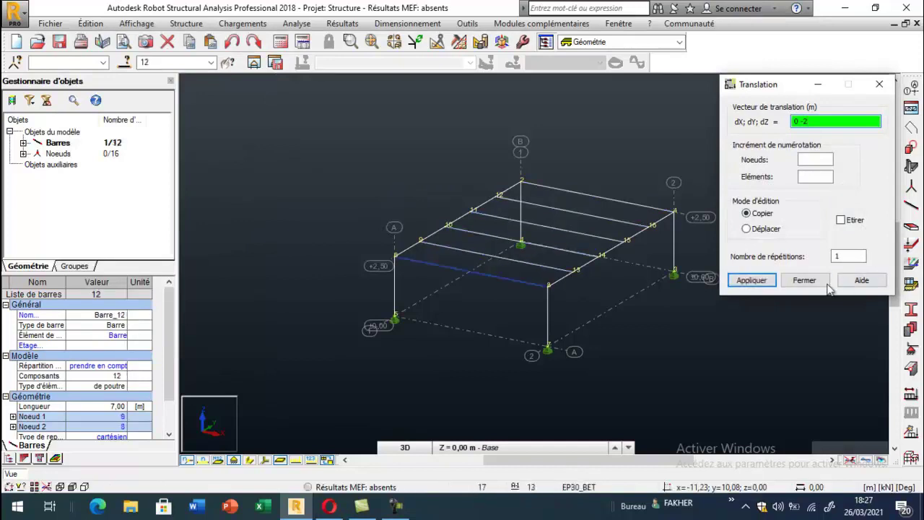
left_click(825, 282)
- Display the section shapes of the bars and clear the selection
left_click(249, 459)
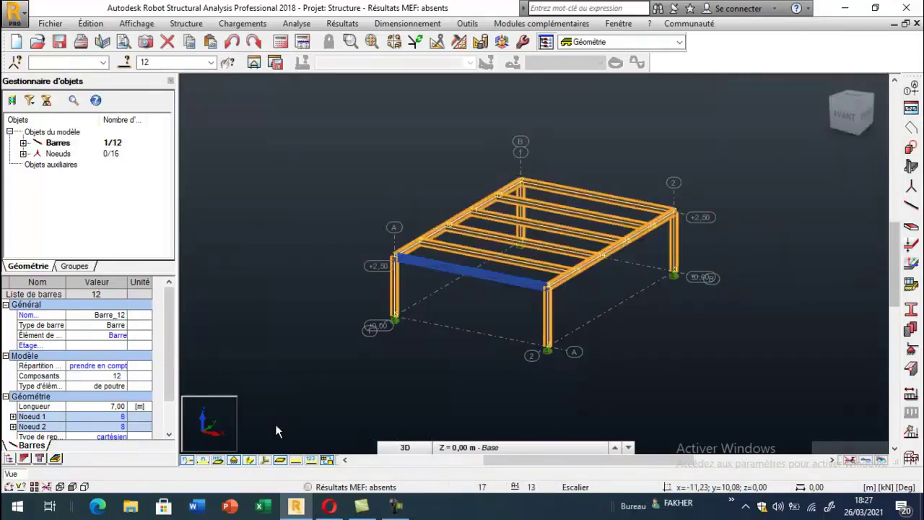
key("Escape")
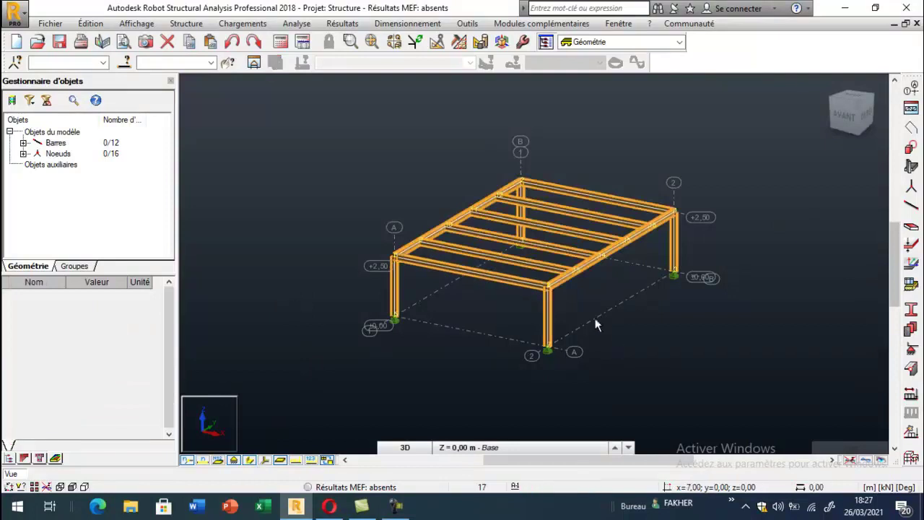
scroll(615, 249, "up", 1)
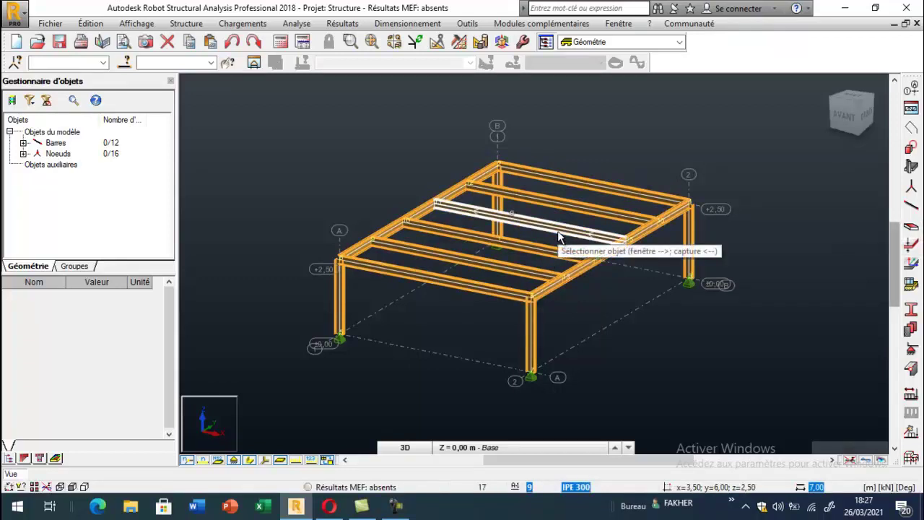
- Create a new IPE 360 steel section from the OTUA database and add it to the section list
left_click(911, 309)
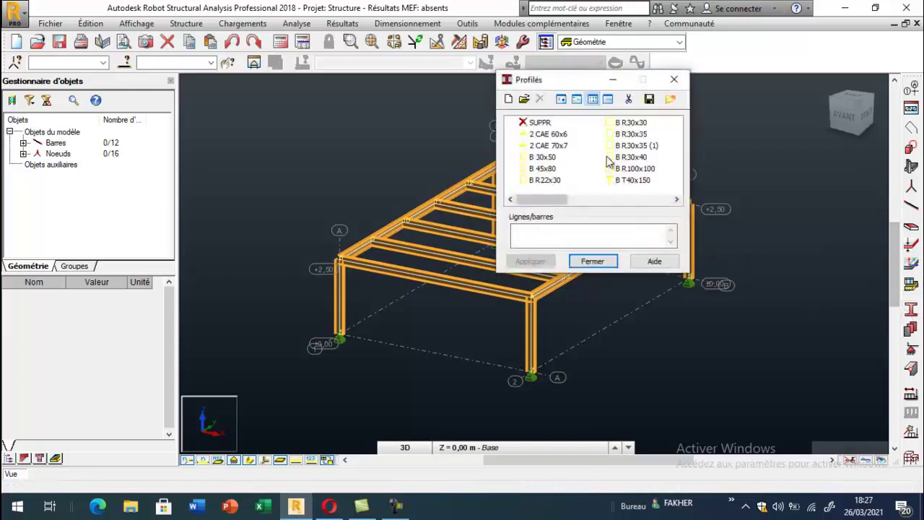
left_click(508, 100)
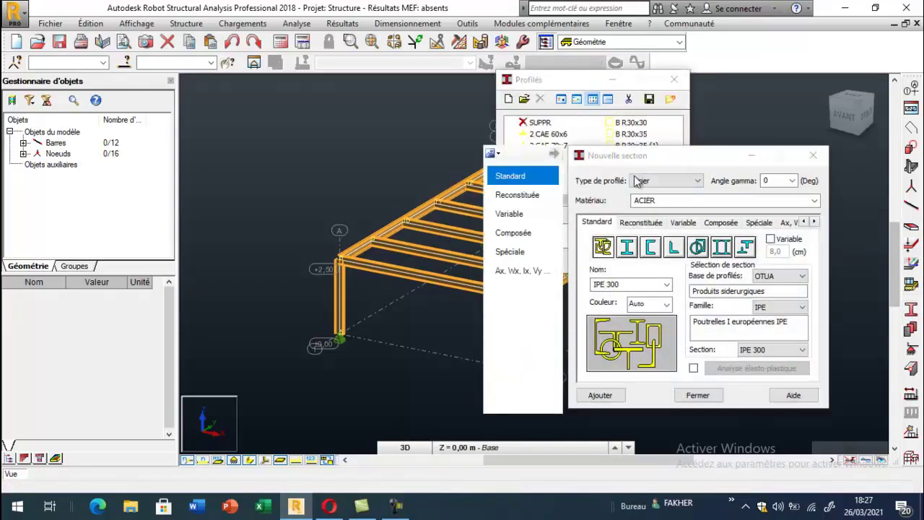
left_click(763, 351)
left_click(754, 223)
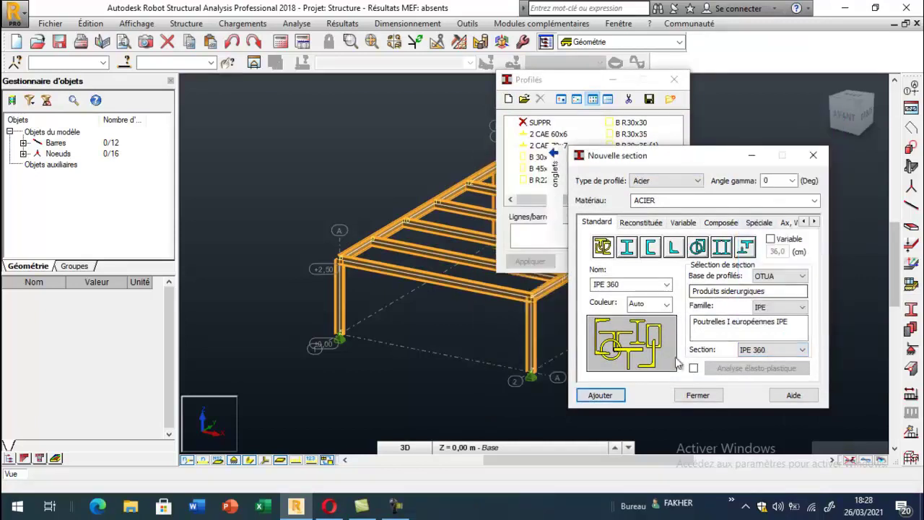
left_click(600, 394)
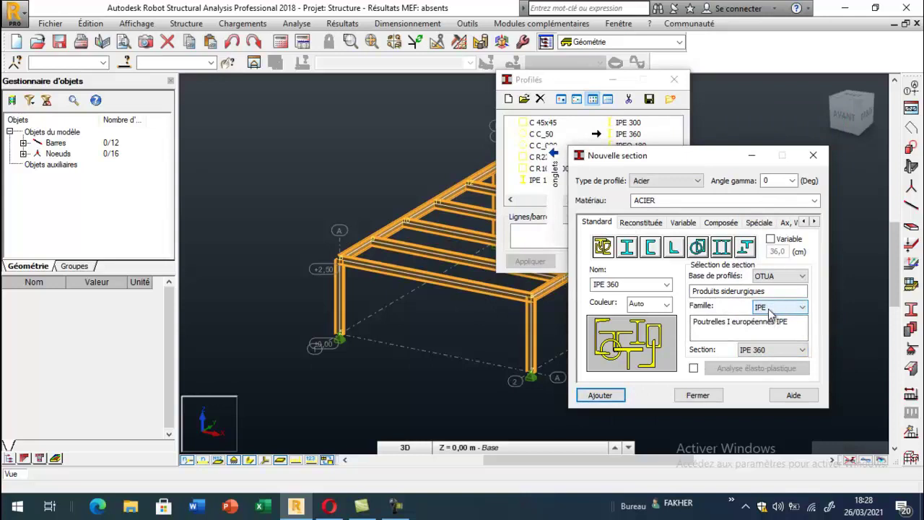
- Add an HEA 300 section from the HEA family to the section list and finish defining sections
left_click(770, 313)
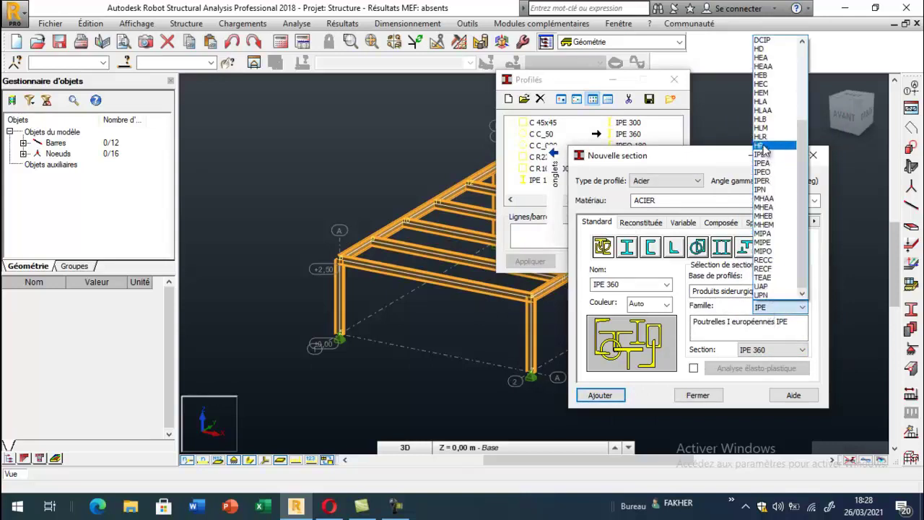
left_click(763, 59)
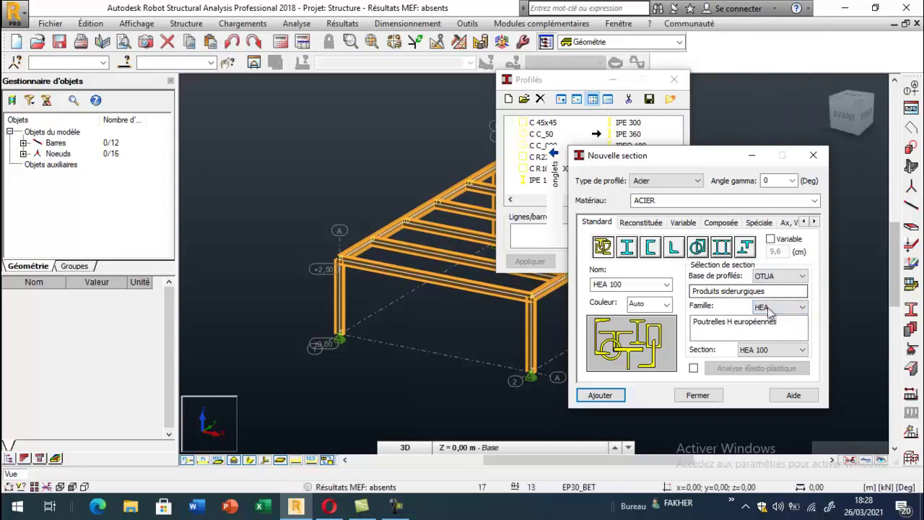
left_click(769, 350)
left_click(754, 223)
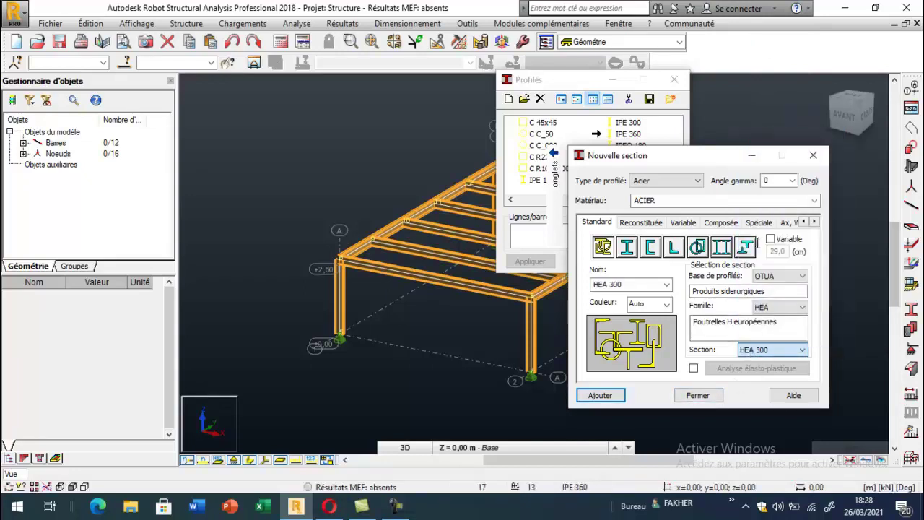
left_click(600, 395)
left_click(697, 395)
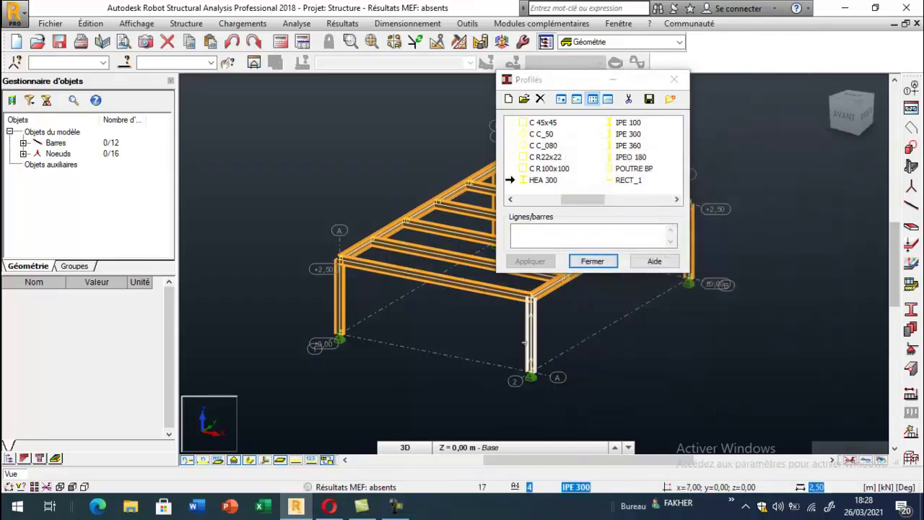
- Assign HEA 300 to the four columns and IPE 360 to the two 10 m beams on axes 1 and 2
scroll(201, 328, "down", 3)
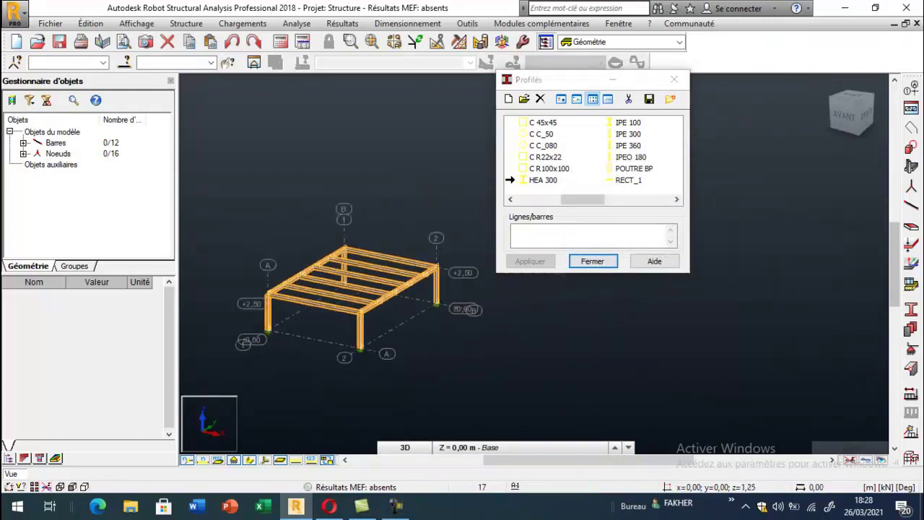
scroll(344, 216, "up", 3)
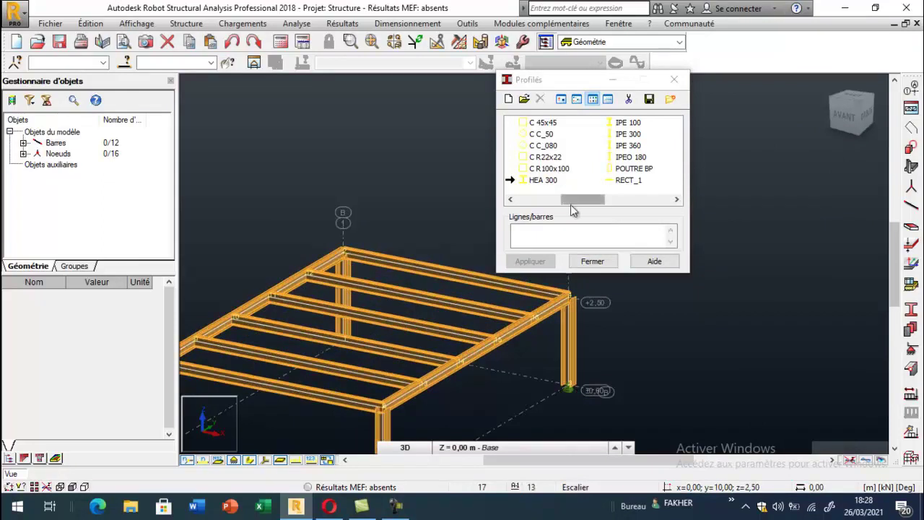
left_click(627, 145)
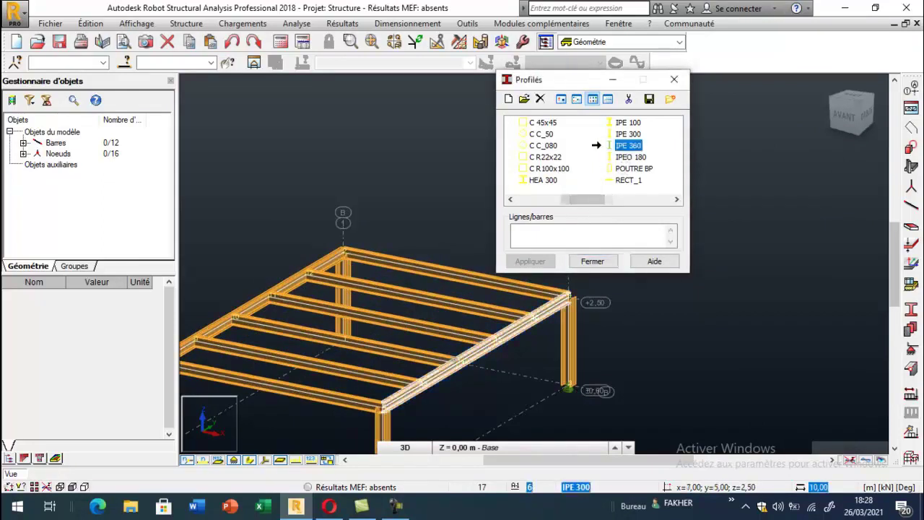
left_click(462, 359)
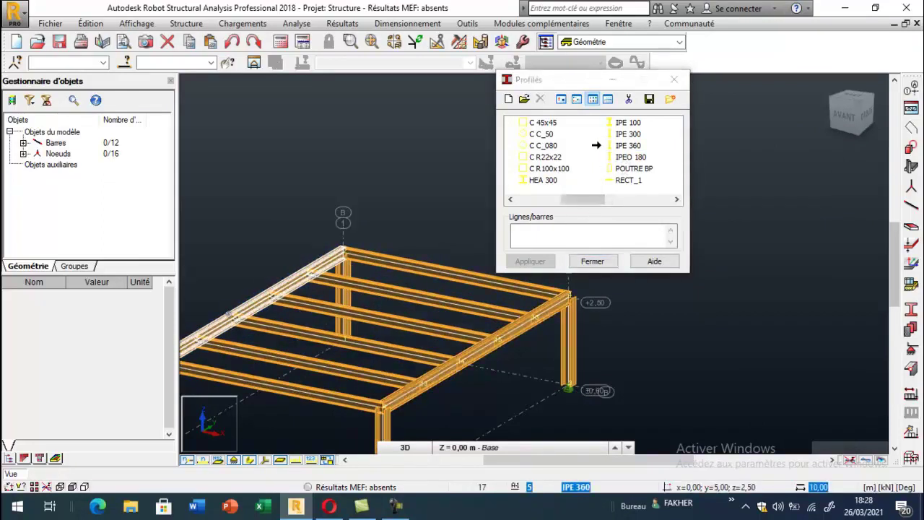
left_click(592, 260)
- Turn on the bar display attribute "Profilés - légende par couleurs" to colour the bars by section with a legend
scroll(585, 186, "down", 2)
right_click(540, 156)
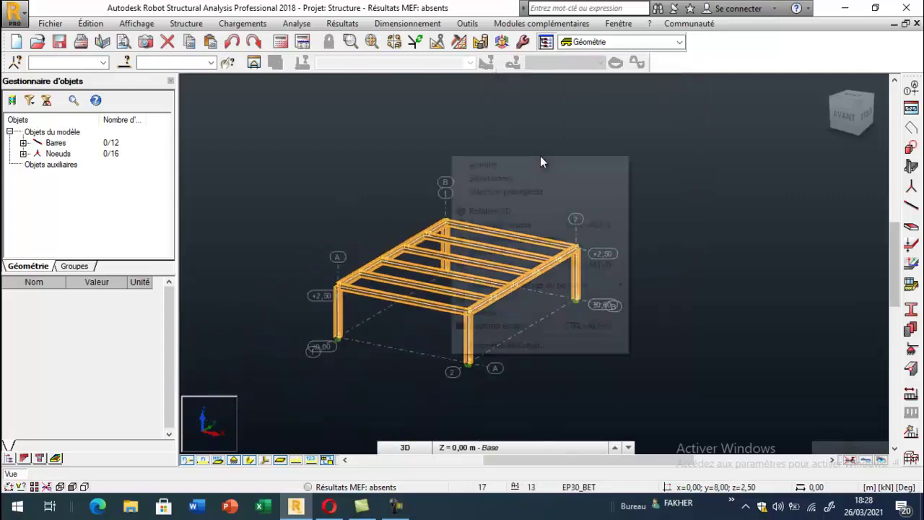
left_click(501, 298)
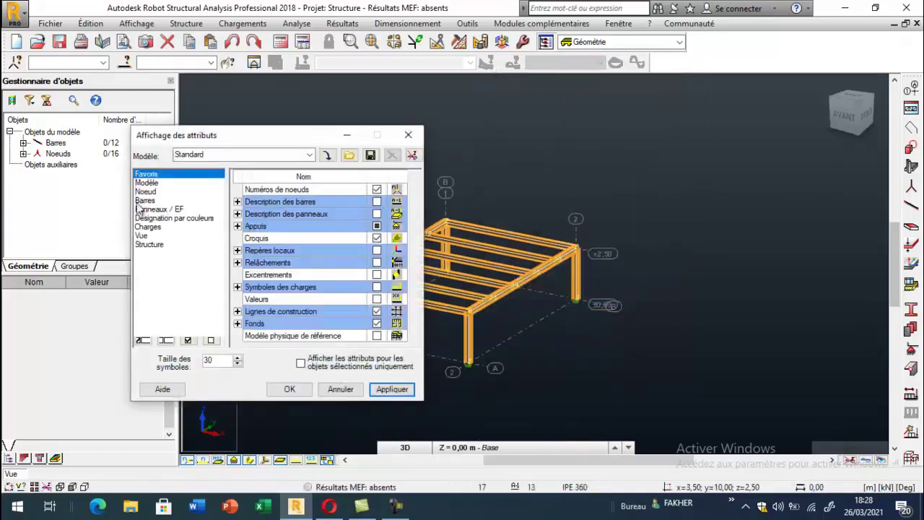
left_click(145, 200)
left_click(377, 226)
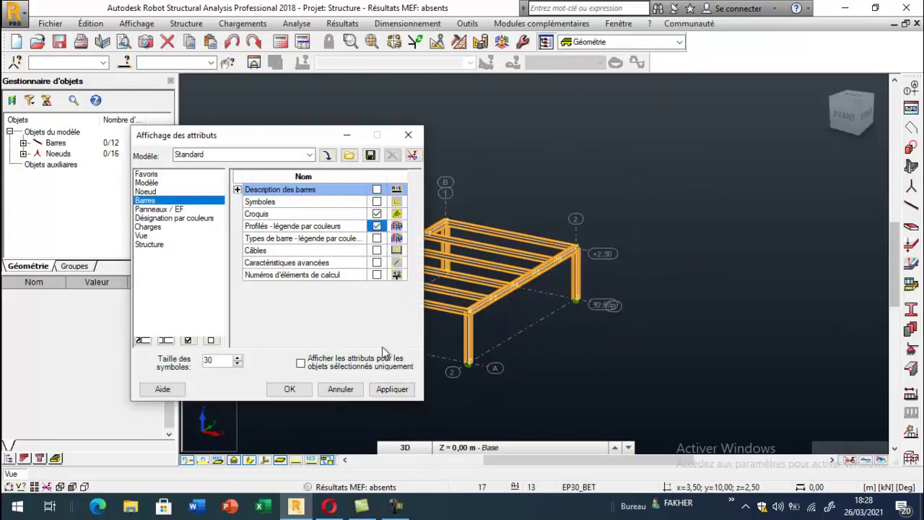
left_click(382, 390)
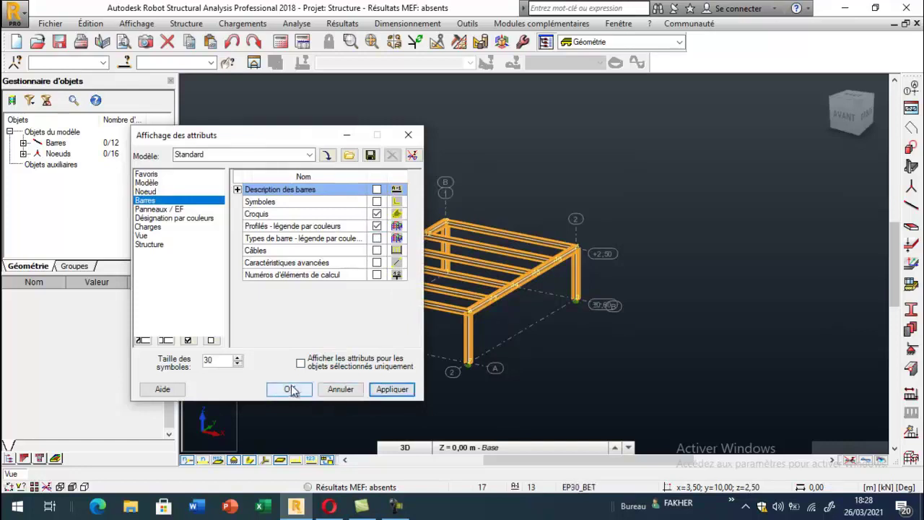
left_click(390, 389)
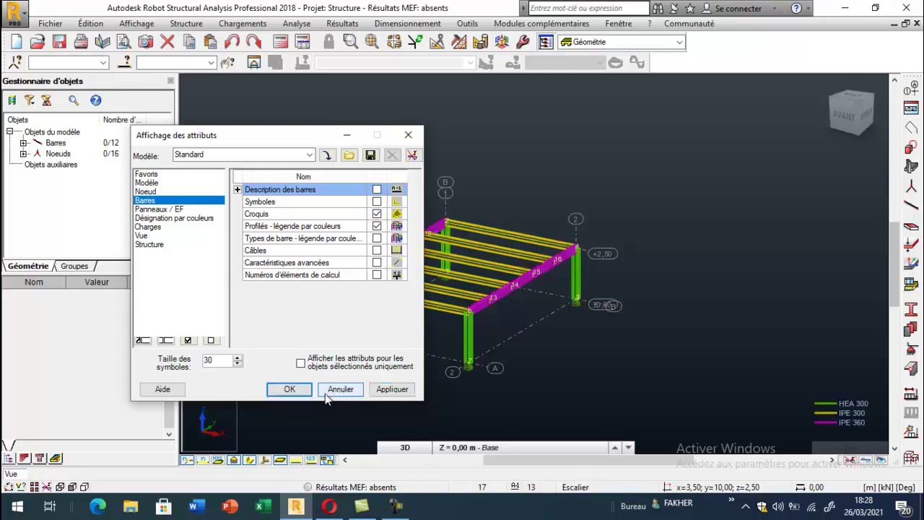
left_click(289, 389)
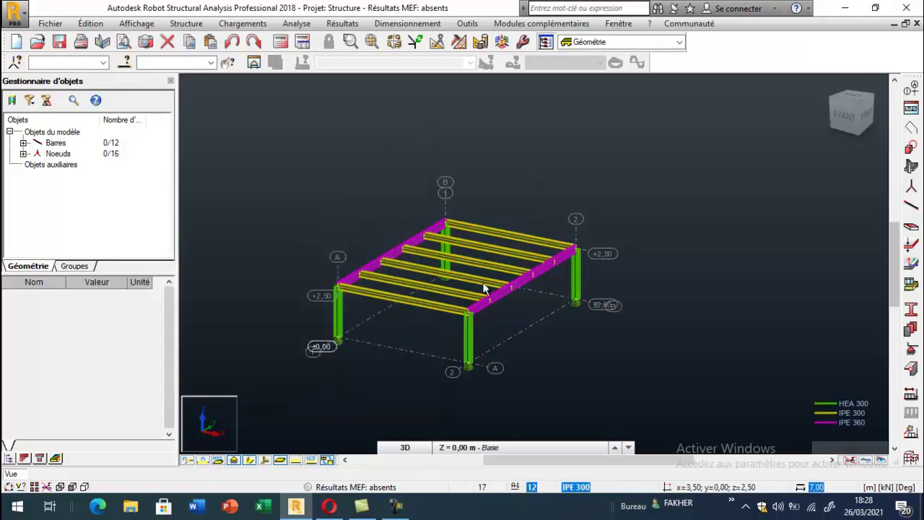
- Examine how the IPE 300 secondary beams meet the IPE 360 main beams and the column tops
scroll(627, 214, "down", 2)
scroll(496, 266, "up", 3)
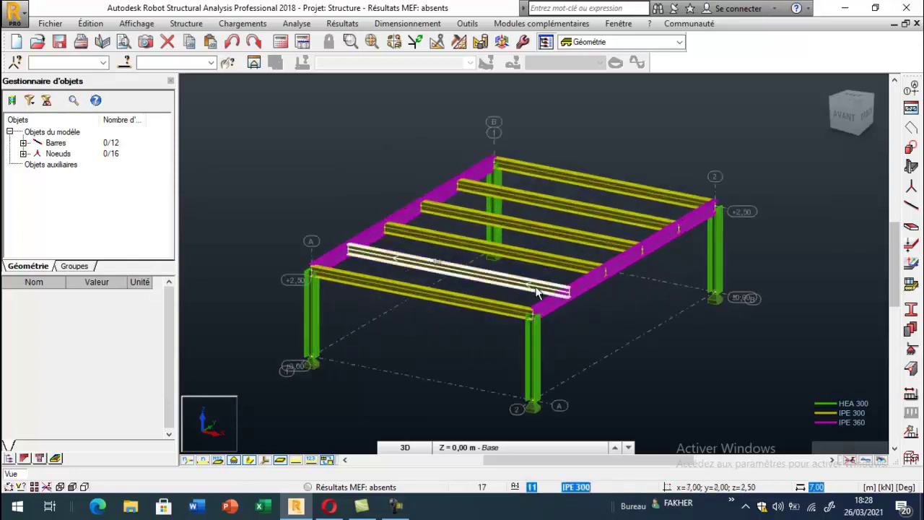
scroll(536, 292, "down", 2)
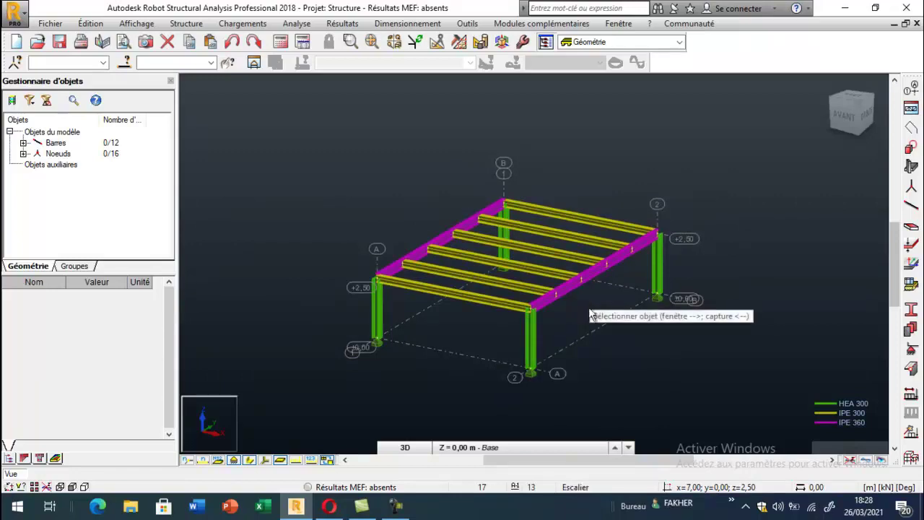
scroll(559, 289, "up", 4)
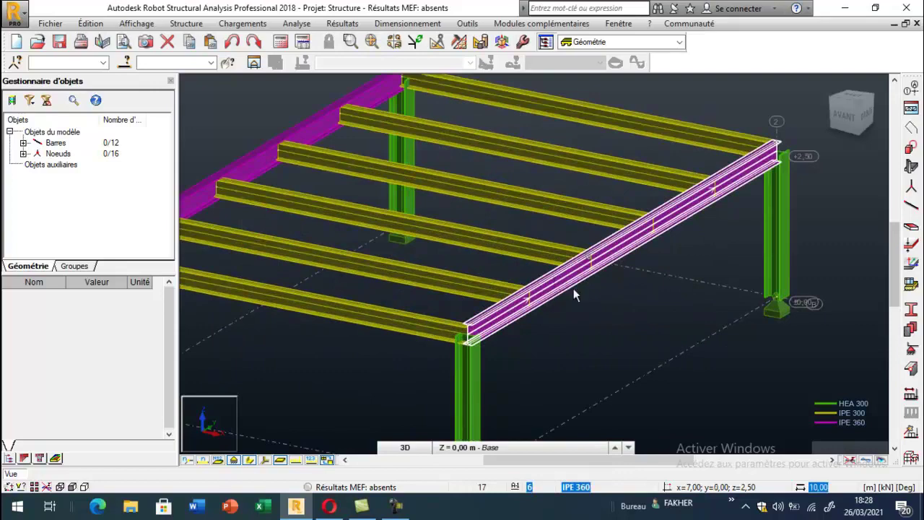
scroll(574, 288, "down", 3)
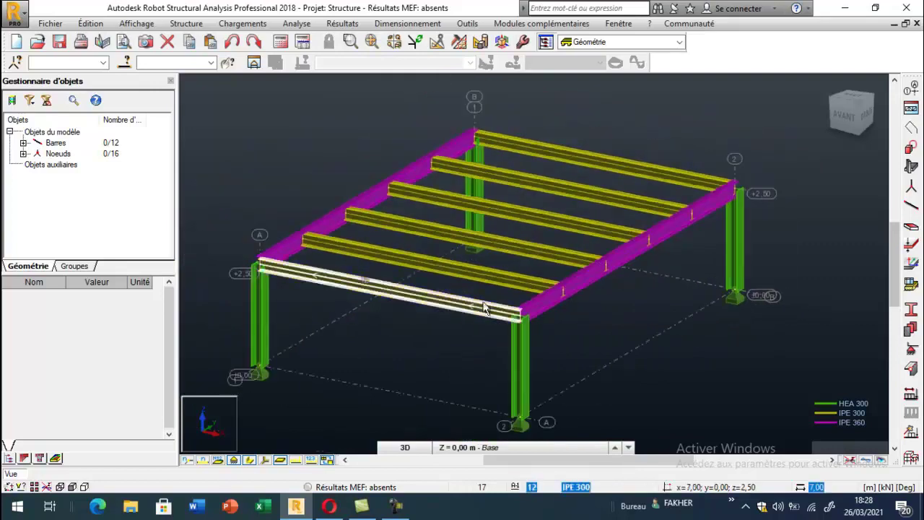
scroll(524, 303, "up", 5)
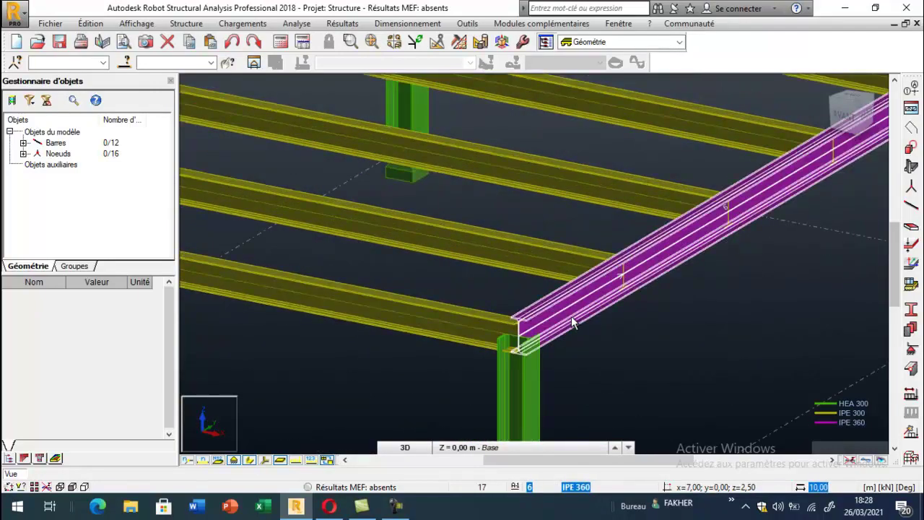
scroll(535, 294, "up", 3)
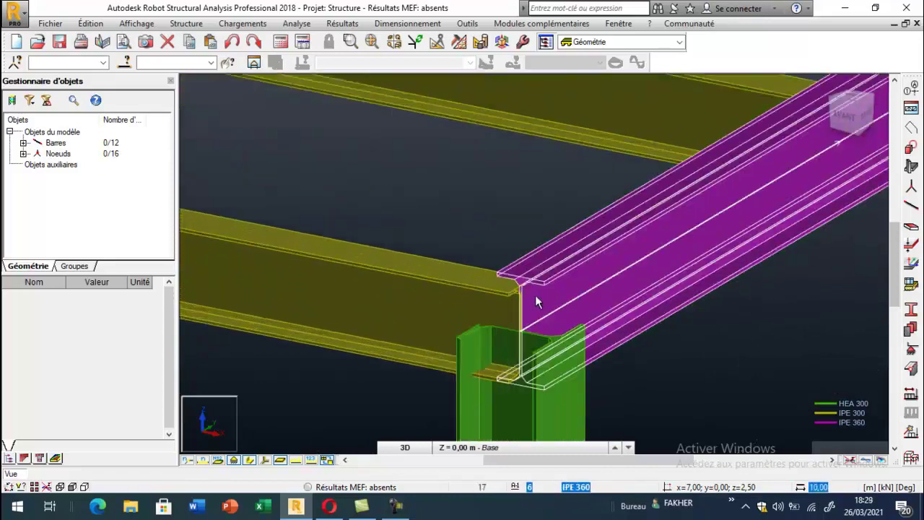
scroll(571, 282, "down", 4)
scroll(559, 223, "down", 3)
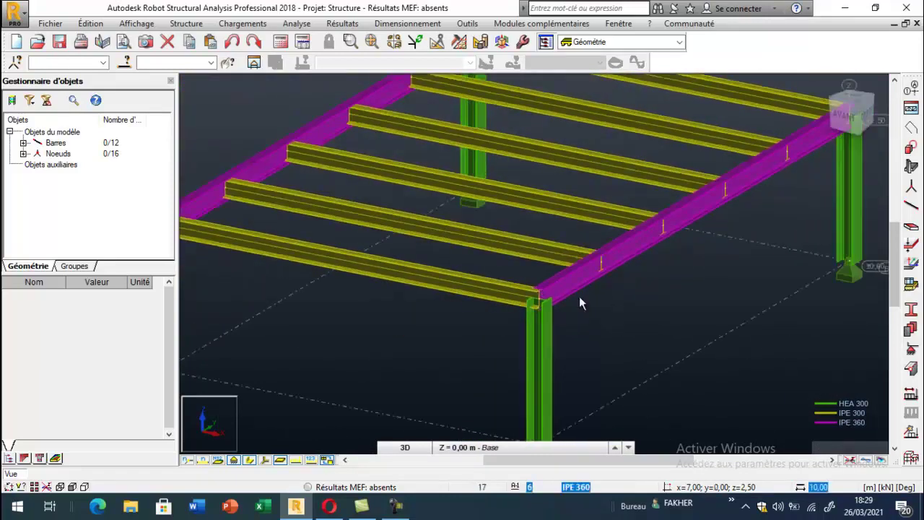
scroll(478, 267, "down", 2)
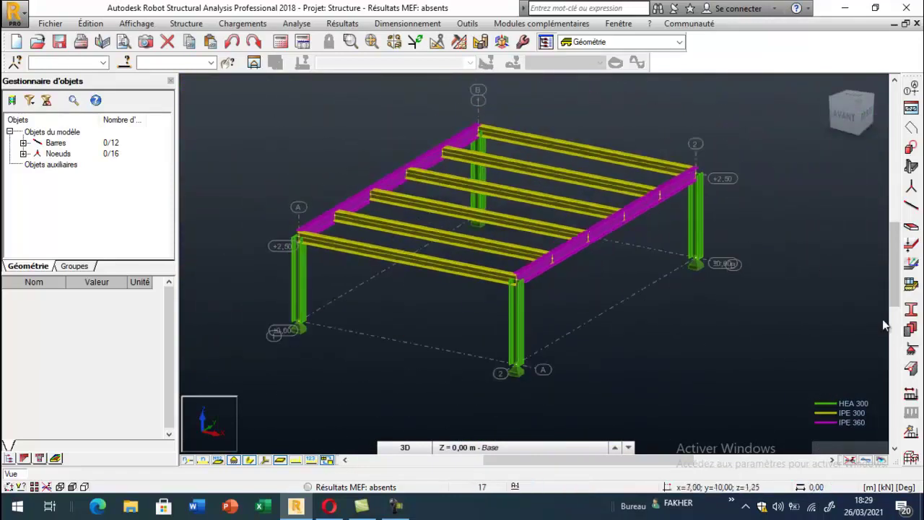
- Start a new absolute bar eccentricity in the local coordinate system and show the bars' local axes
left_click(911, 460)
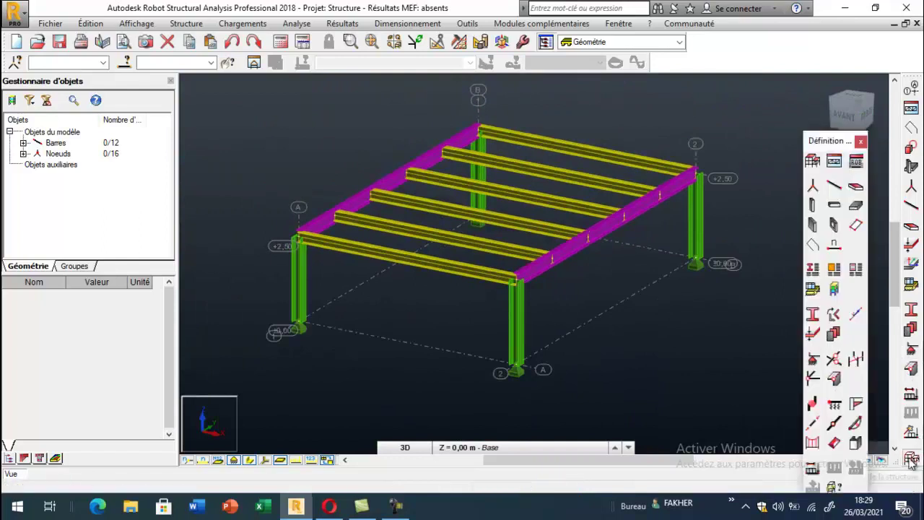
left_click(813, 406)
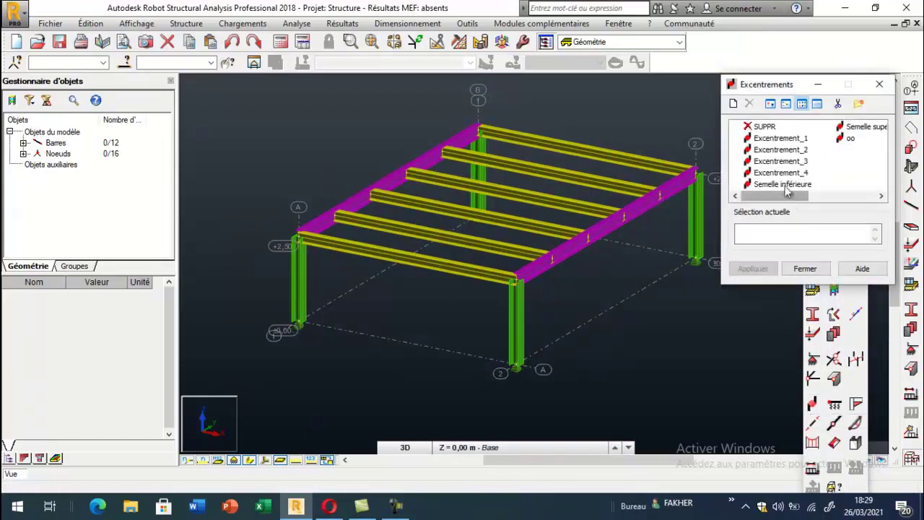
left_click(735, 106)
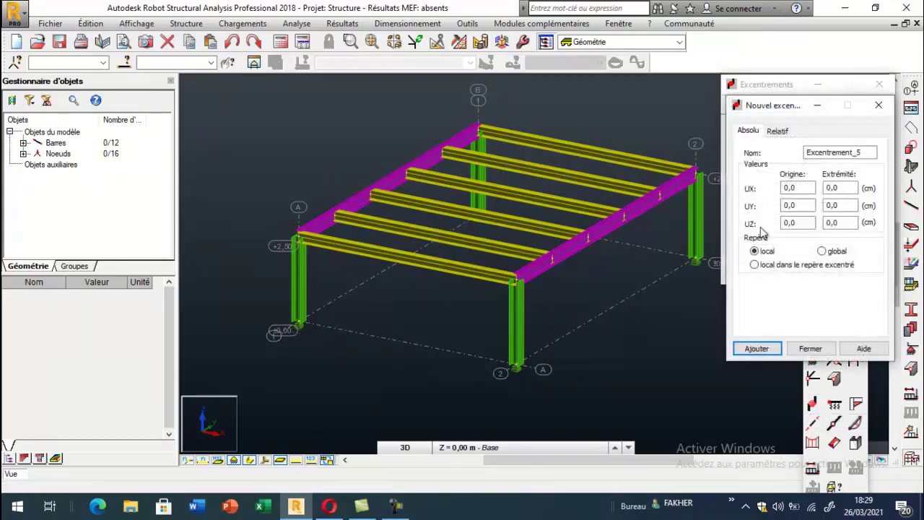
left_click(754, 251)
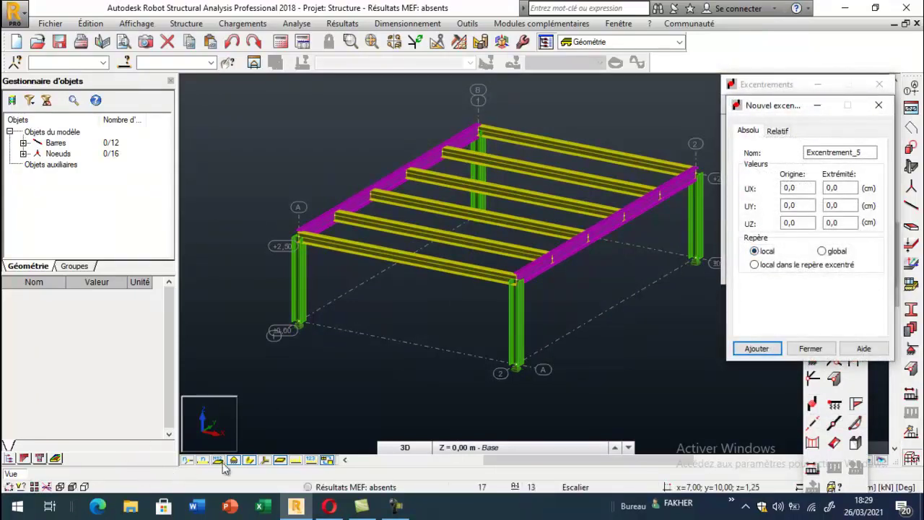
left_click(263, 460)
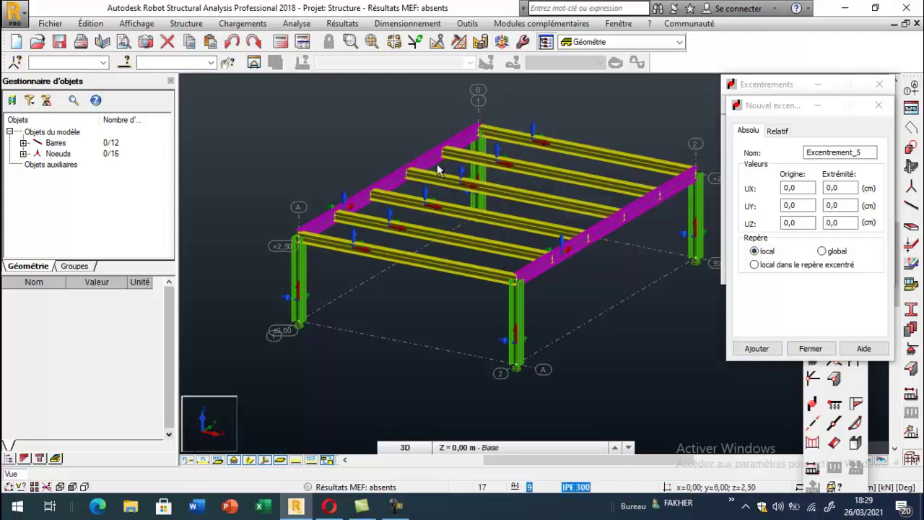
- Set the new eccentricity's UZ to 30 cm at both the origin and the extremity
left_click(798, 222)
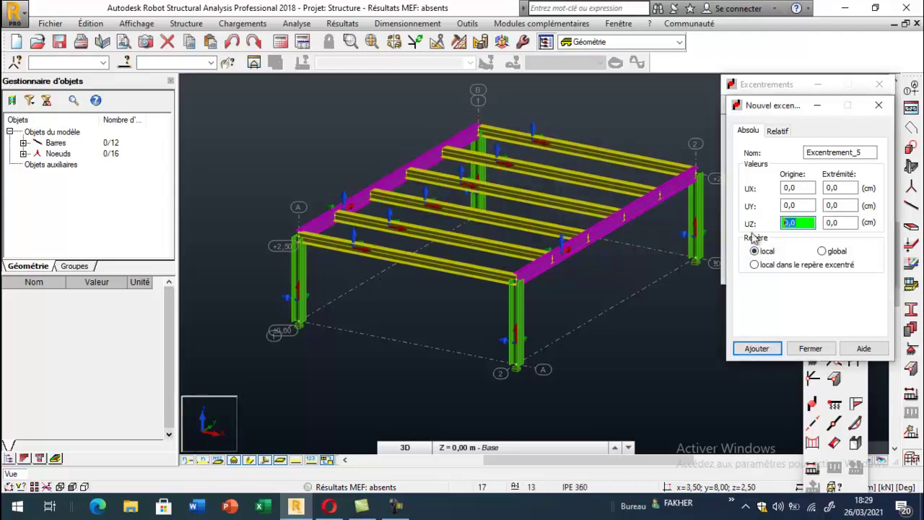
key("Tab")
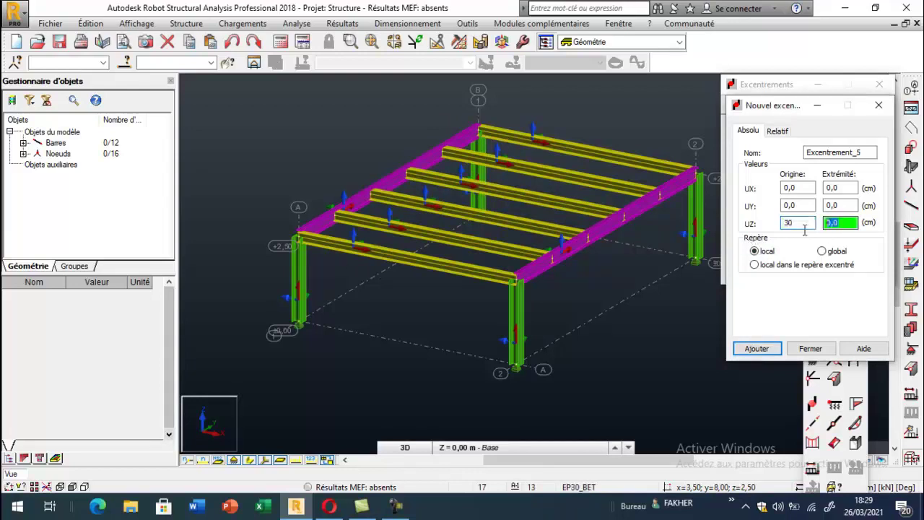
type("30")
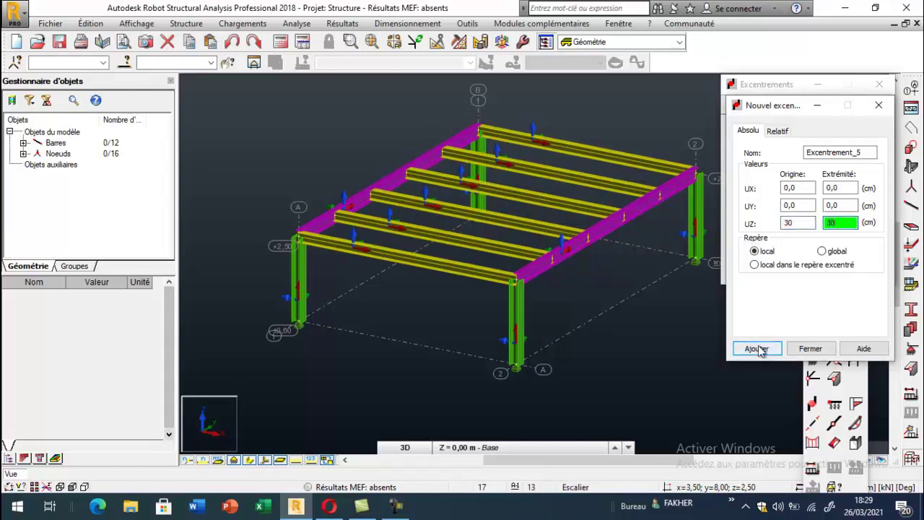
left_click(757, 349)
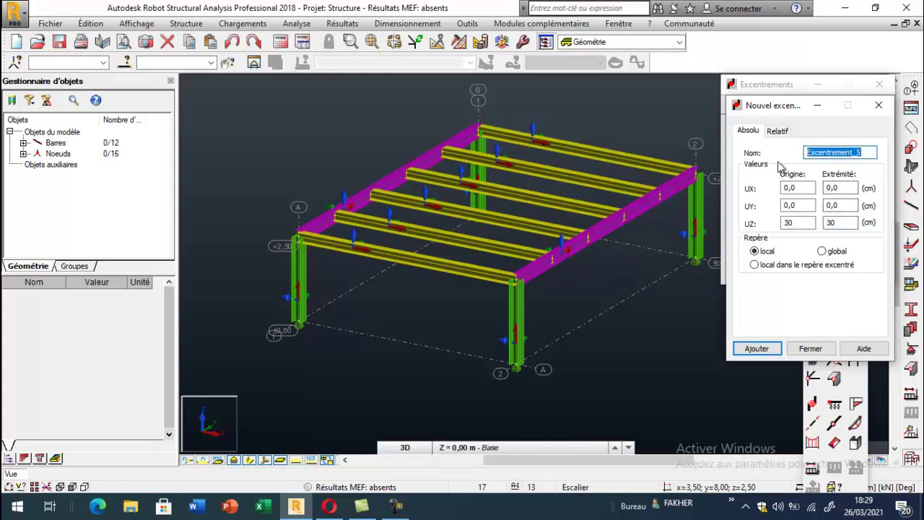
- Name the eccentricity "excentrement pour mles solives" and finish defining it
type("exc")
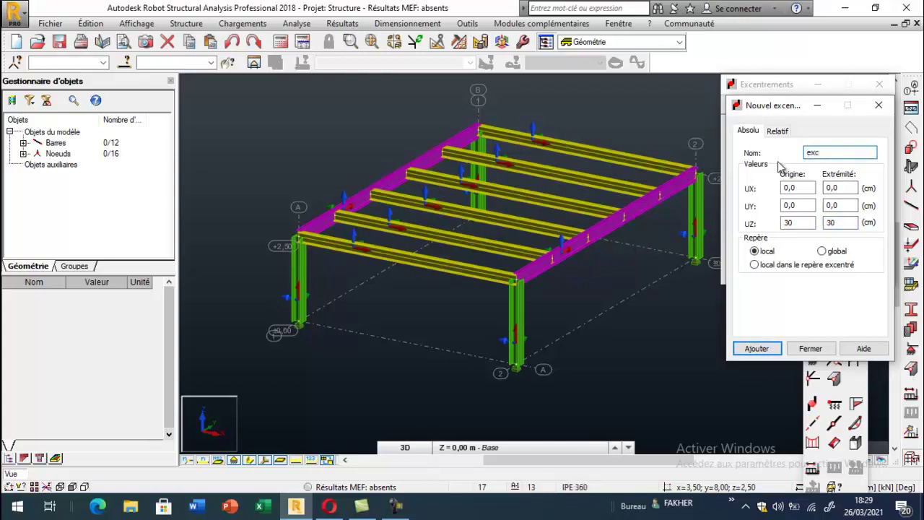
type("entrement pour k")
key("BackSpace")
type("mles s")
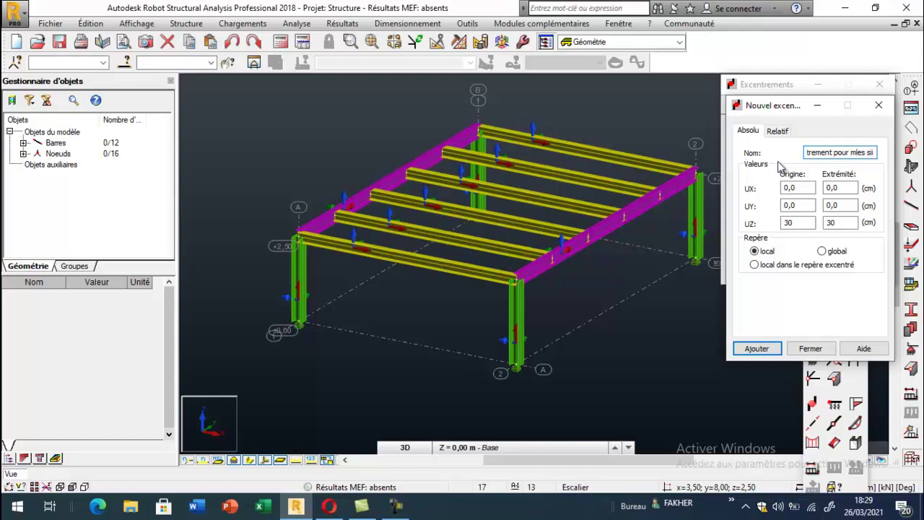
type("olives")
left_click(797, 350)
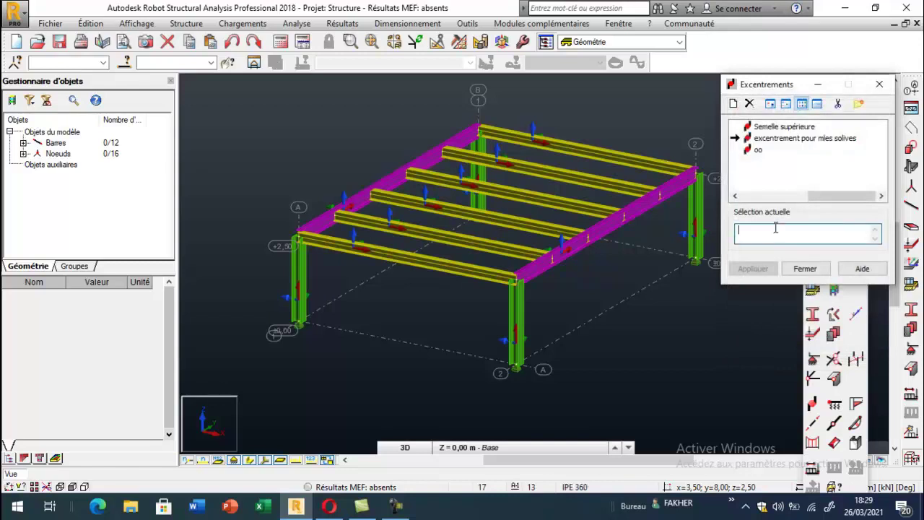
- Apply the "excentrement pour mles solives" eccentricity to all six IPE 300 secondary beams and finish assigning eccentricities
left_click(488, 278)
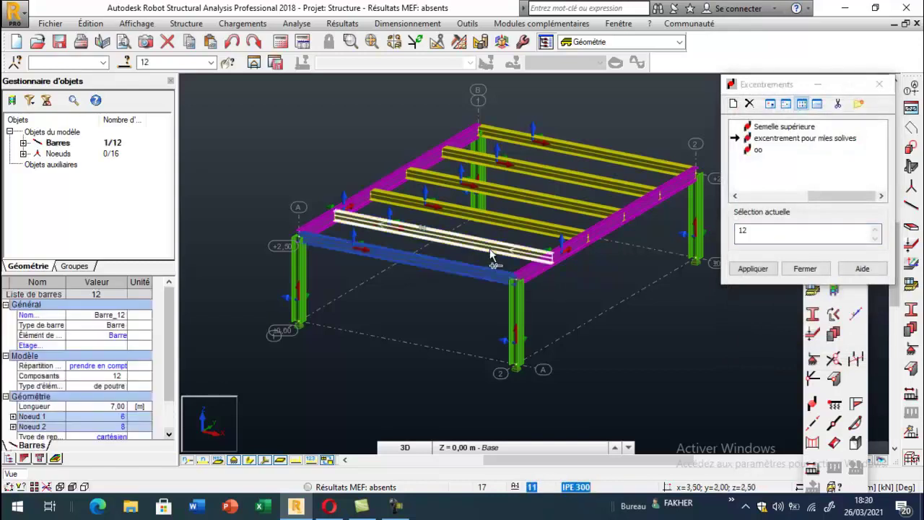
left_click(490, 248, "ctrl")
left_click(534, 229, "ctrl")
left_click(570, 179, "ctrl")
left_click(590, 163, "ctrl")
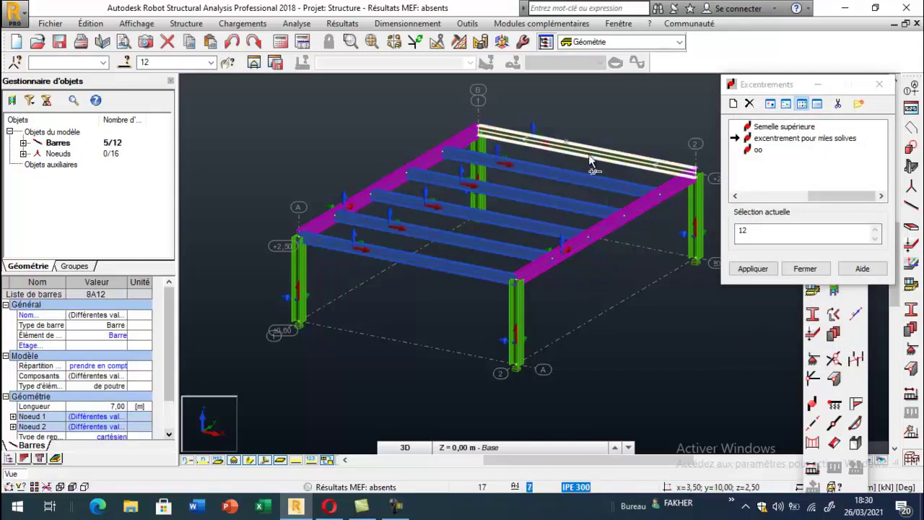
left_click(758, 269)
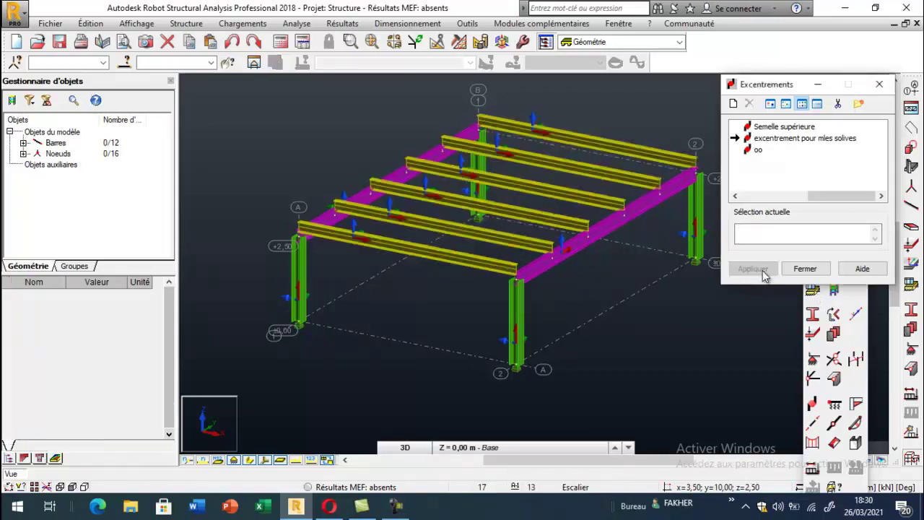
left_click(802, 269)
- Turn on the "Excentrements" display attribute so the secondary beams are drawn with their eccentricity
scroll(548, 260, "up", 3)
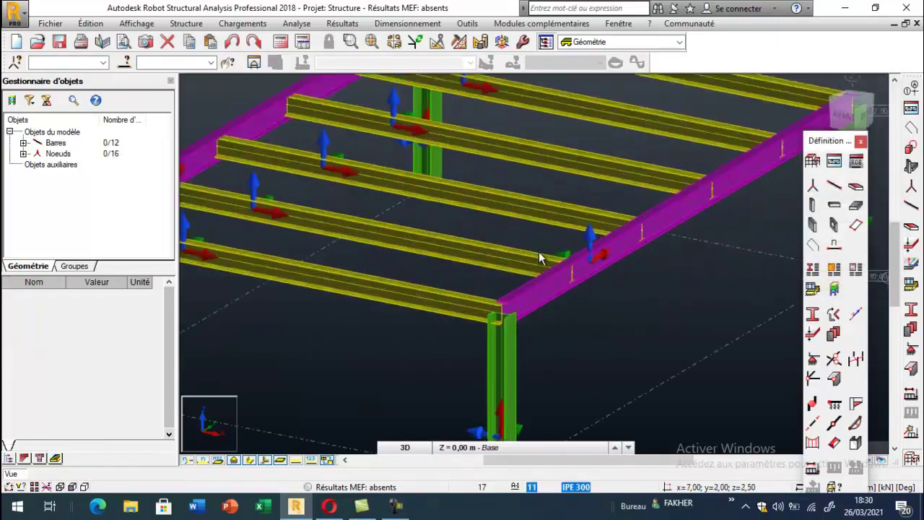
scroll(541, 261, "down", 3)
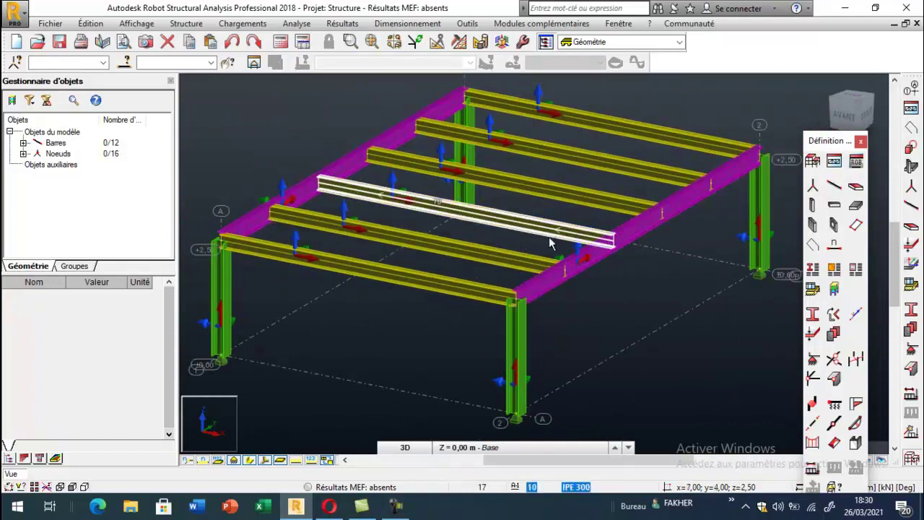
scroll(548, 242, "down", 1)
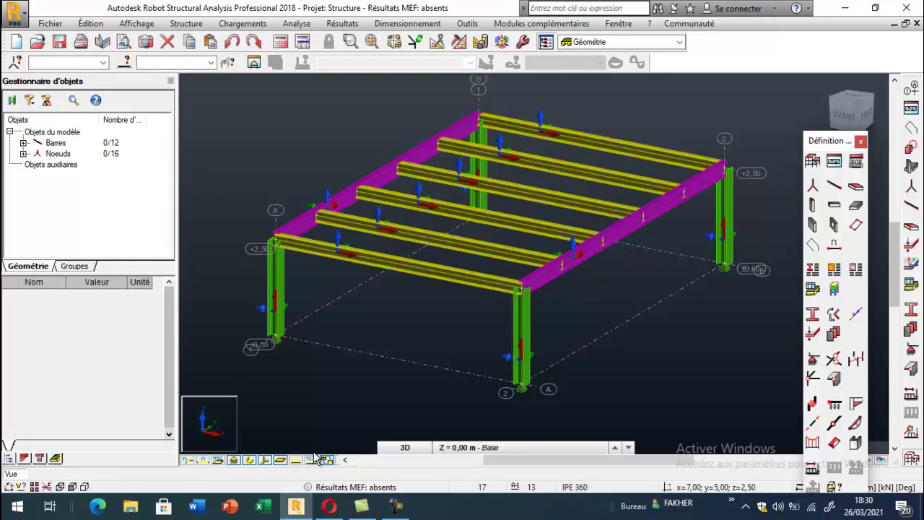
right_click(210, 182)
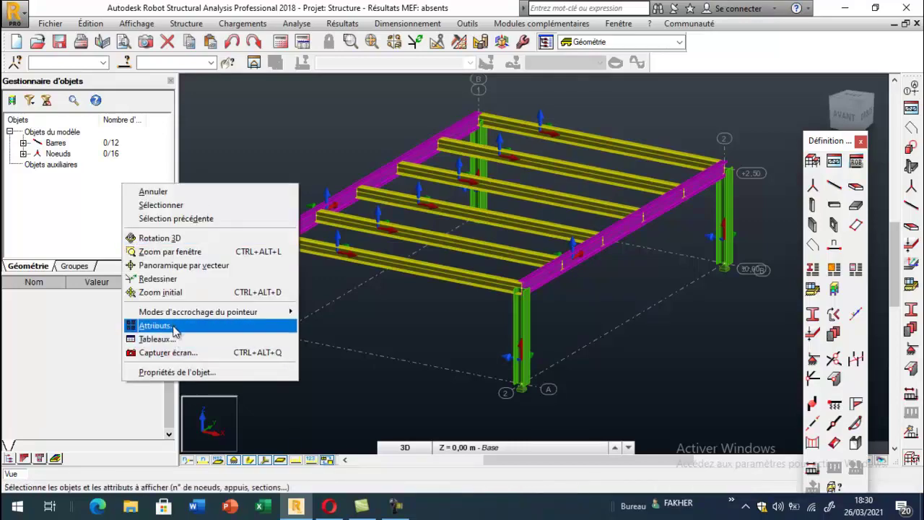
left_click(166, 325)
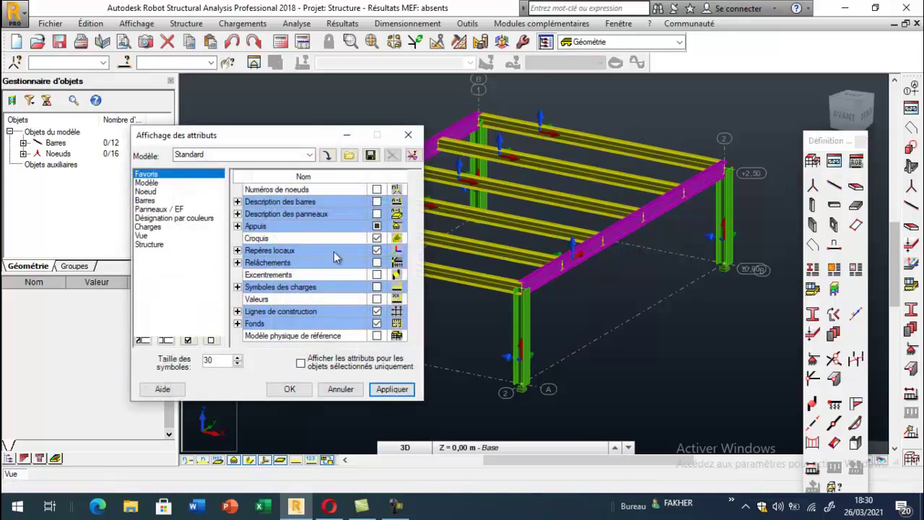
left_click(376, 275)
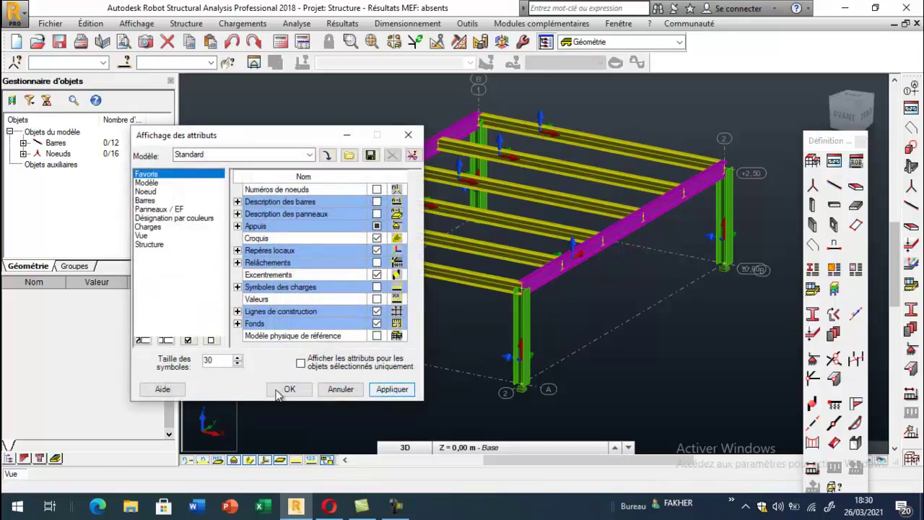
left_click(288, 389)
scroll(640, 221, "up", 3)
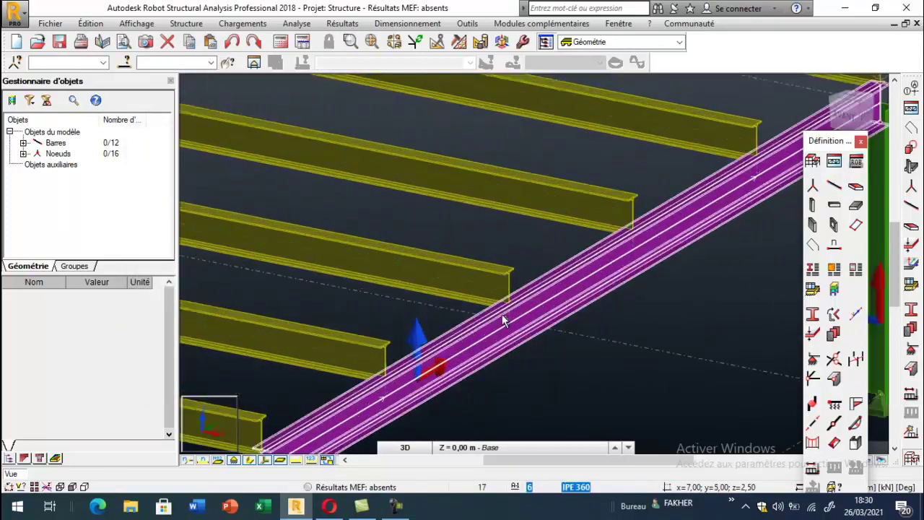
scroll(505, 321, "up", 5)
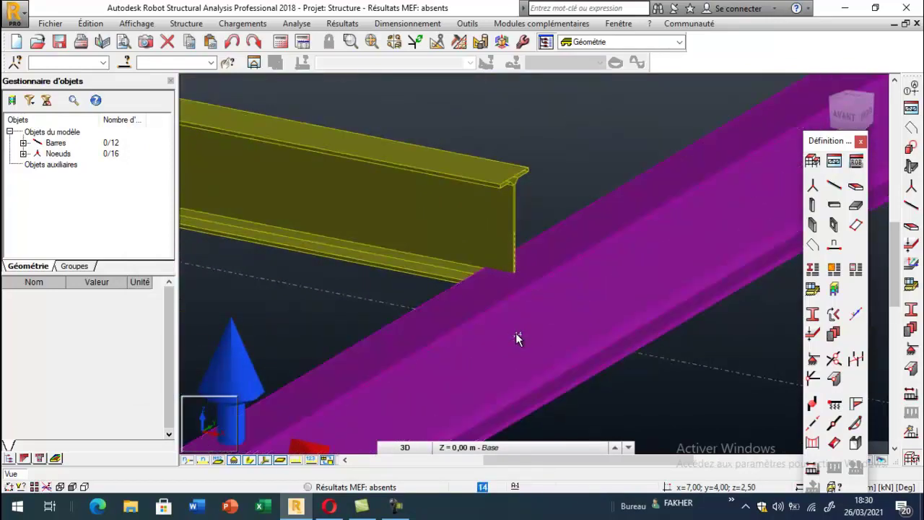
scroll(515, 337, "down", 5)
scroll(544, 208, "down", 6)
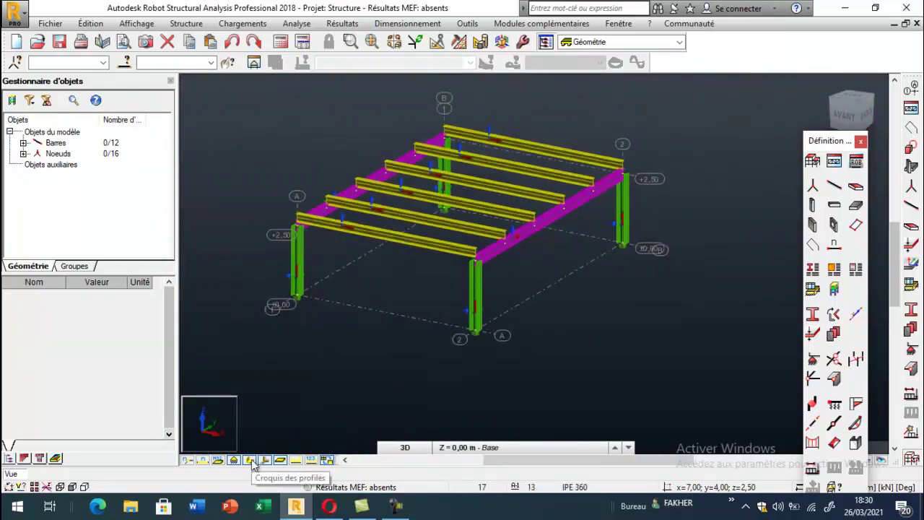
- Hide the bars' local axes in the 3D view
left_click(186, 459)
left_click(186, 459)
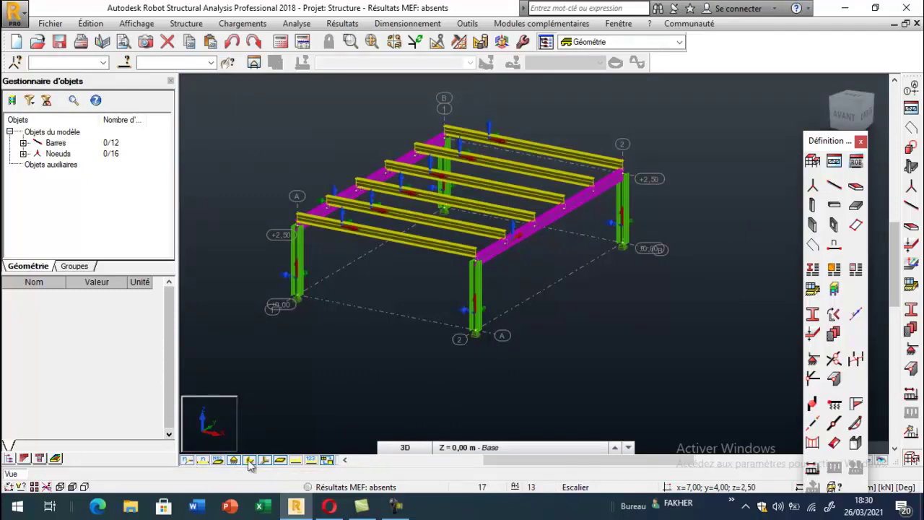
left_click(264, 461)
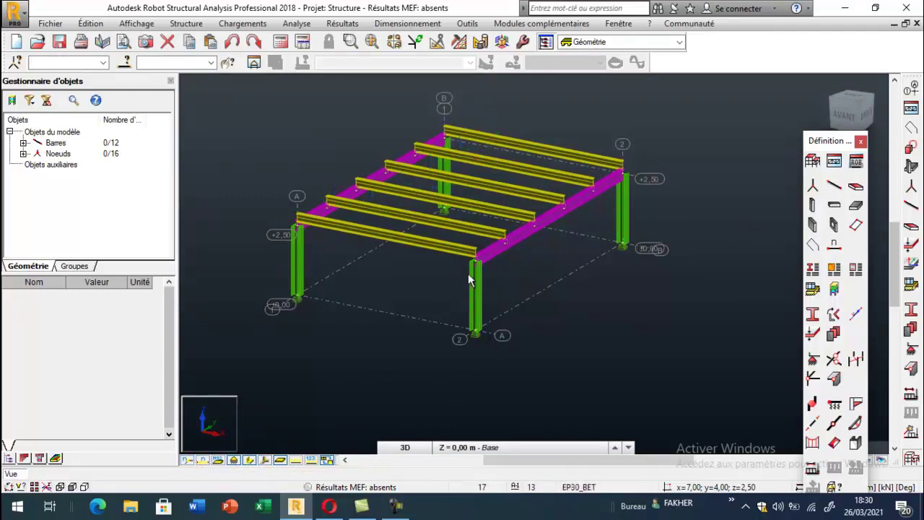
scroll(468, 272, "up", 2)
scroll(499, 263, "down", 4)
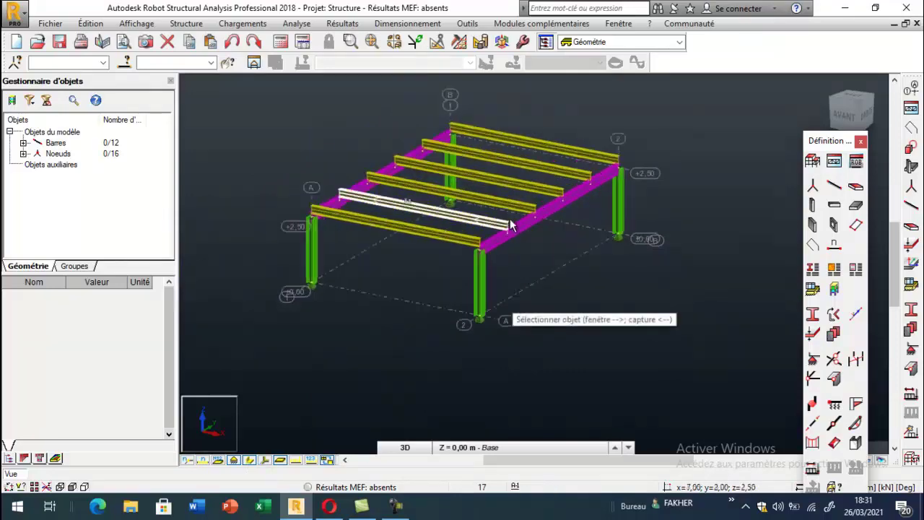
scroll(509, 238, "up", 5)
scroll(498, 263, "down", 8)
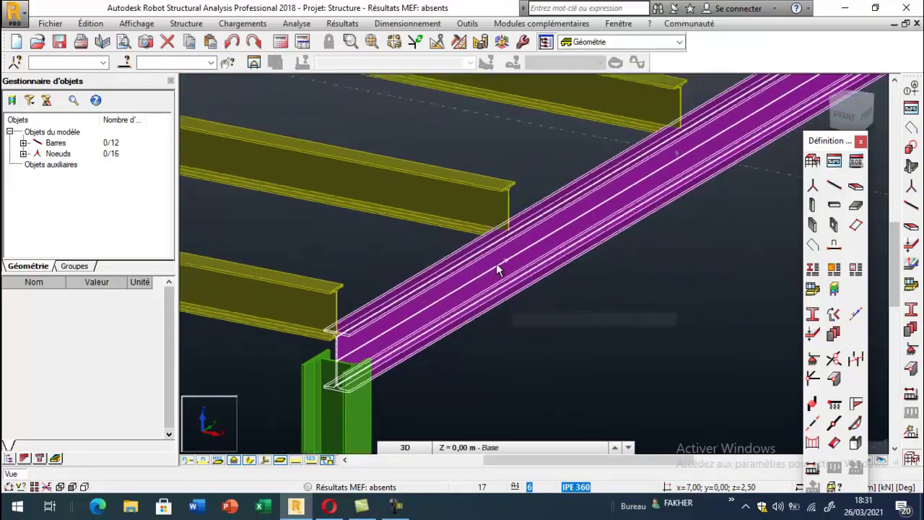
scroll(485, 289, "down", 1)
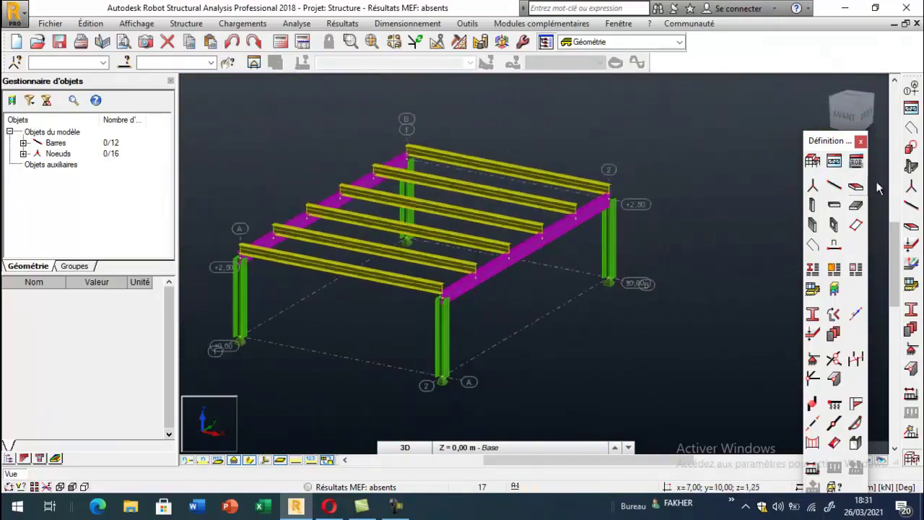
- Create a Bardage/Face contour through the four column tops: 0,00; 0,00; 2,50, 7,00; 0,00; 2,50, 7,00; 10,00; 2,50 and 0,00; 10,00; 2,50
left_click(911, 130)
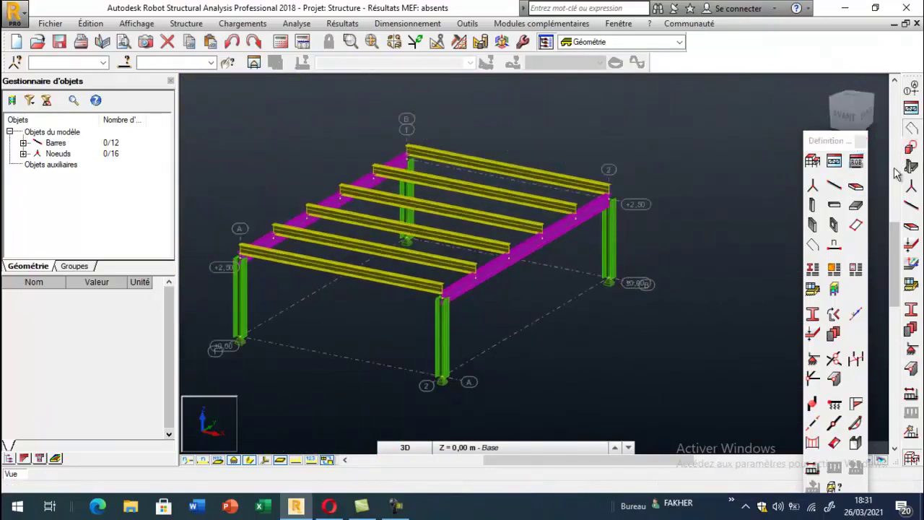
left_click(629, 202)
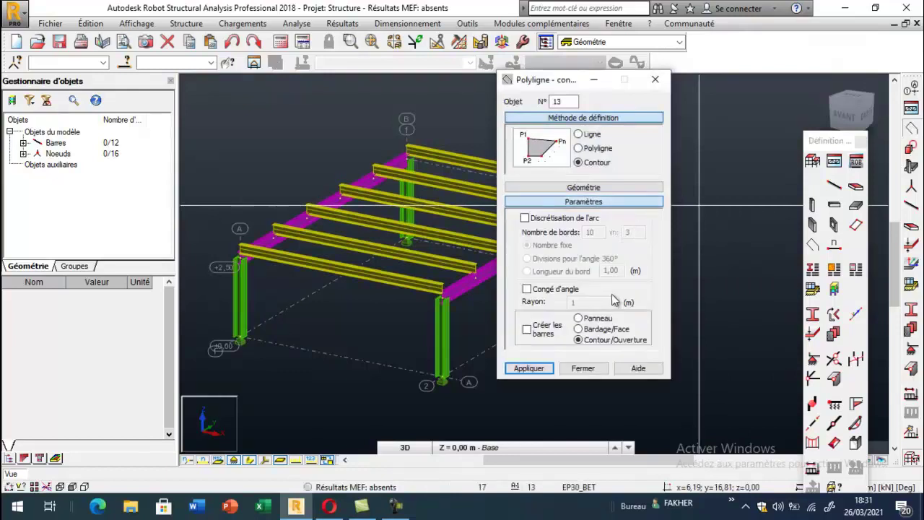
left_click(593, 331)
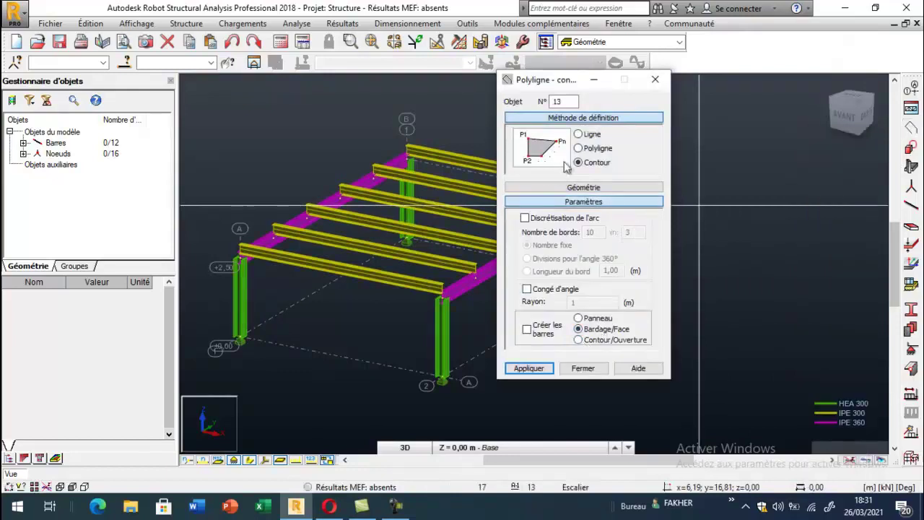
left_click(577, 190)
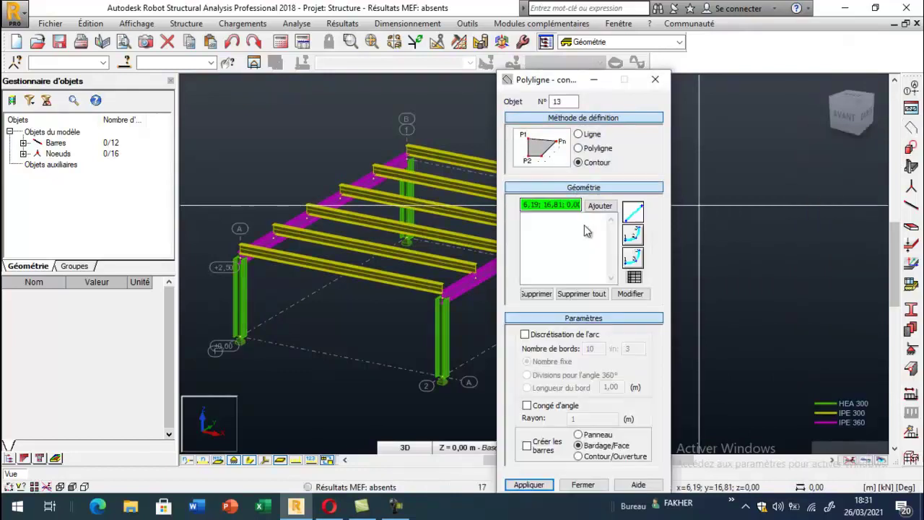
left_click(239, 261)
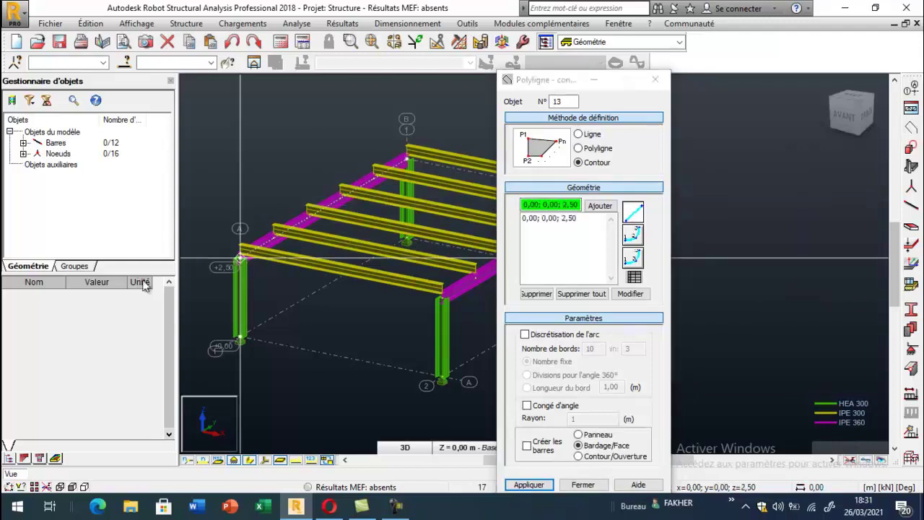
left_click(442, 296)
scroll(223, 326, "down", 3)
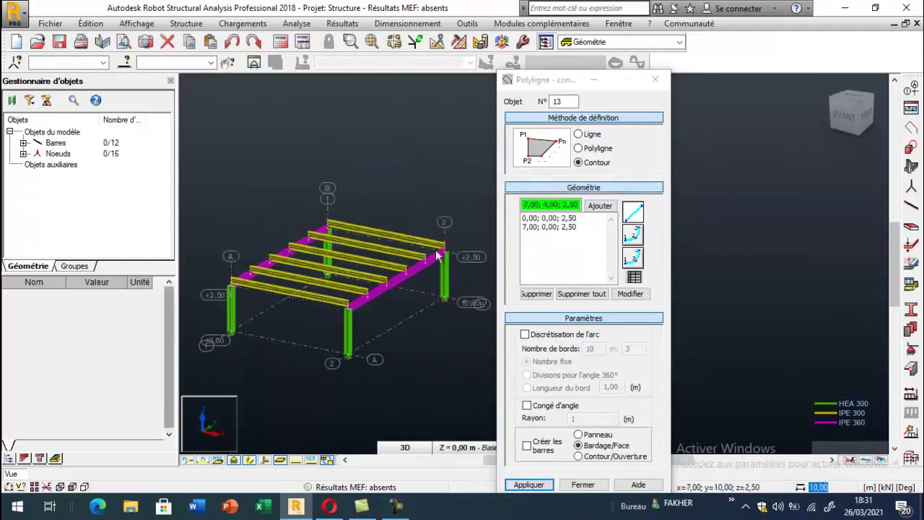
left_click(325, 229)
left_click(231, 287)
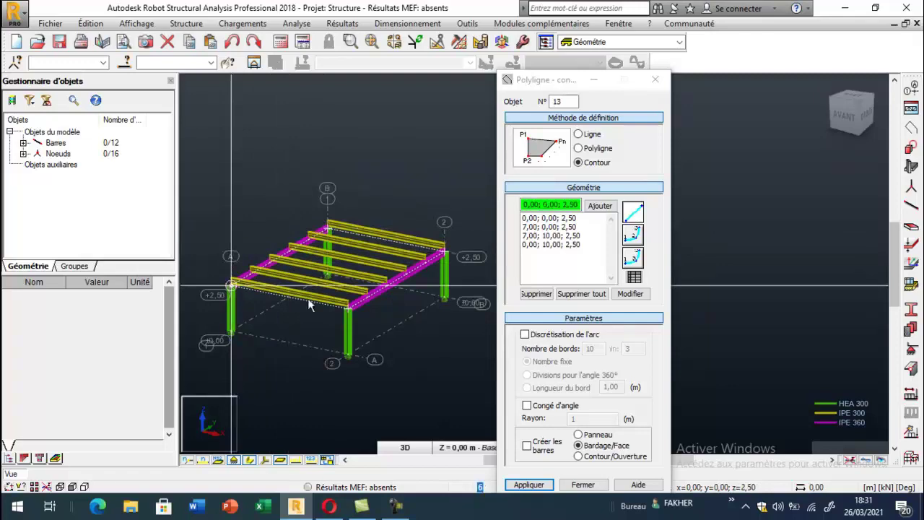
left_click(655, 79)
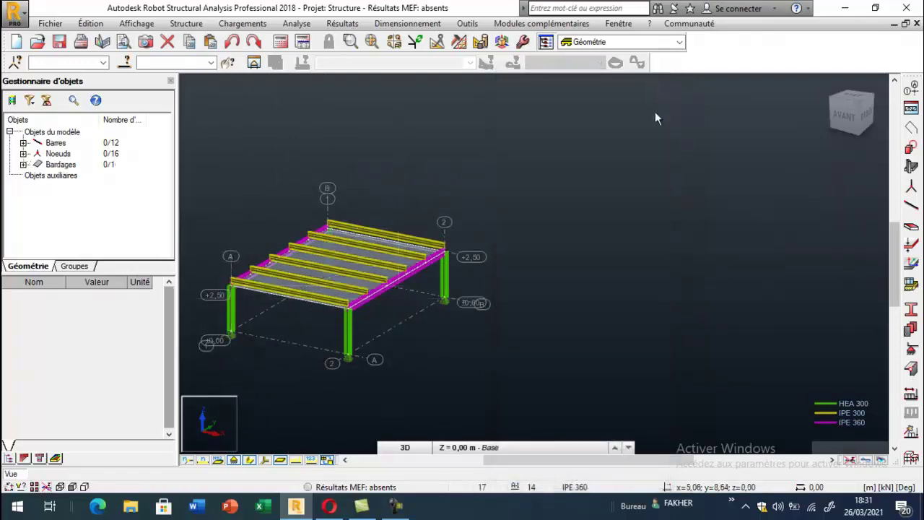
- Turn on the panel display attribute "Direction de répartition de la charge" for the roof cladding
scroll(658, 116, "down", 2)
scroll(469, 222, "up", 3)
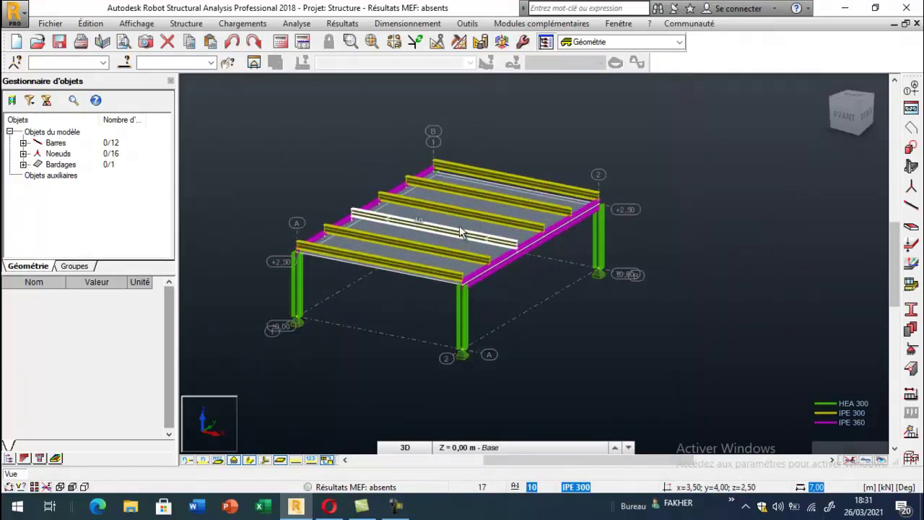
left_click(459, 223)
right_click(279, 159)
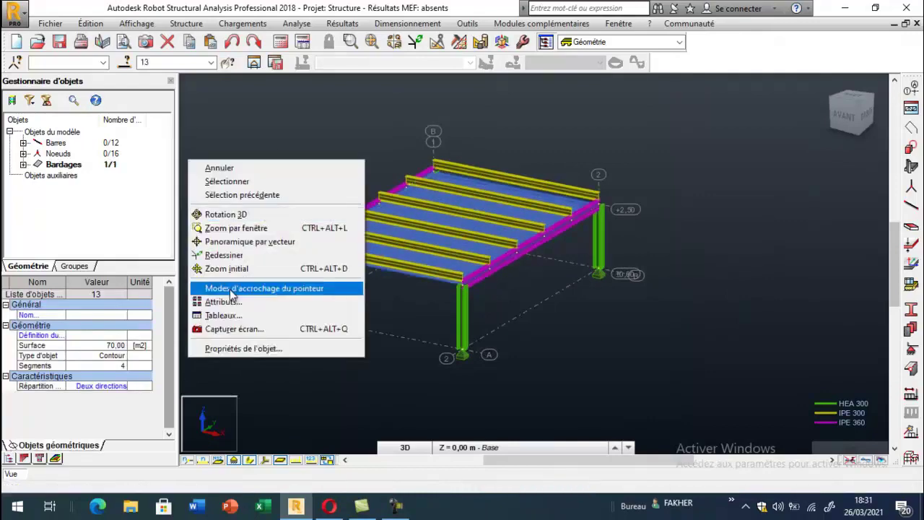
left_click(230, 305)
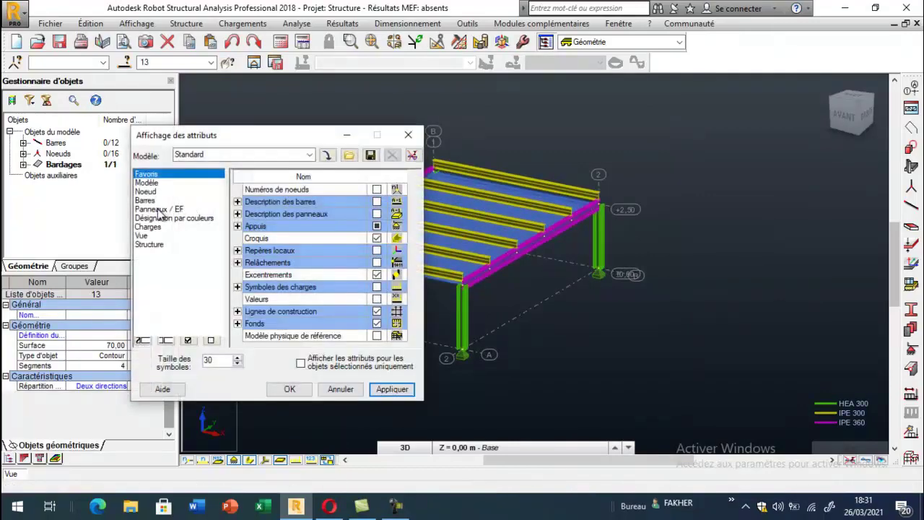
left_click(159, 209)
left_click(377, 311)
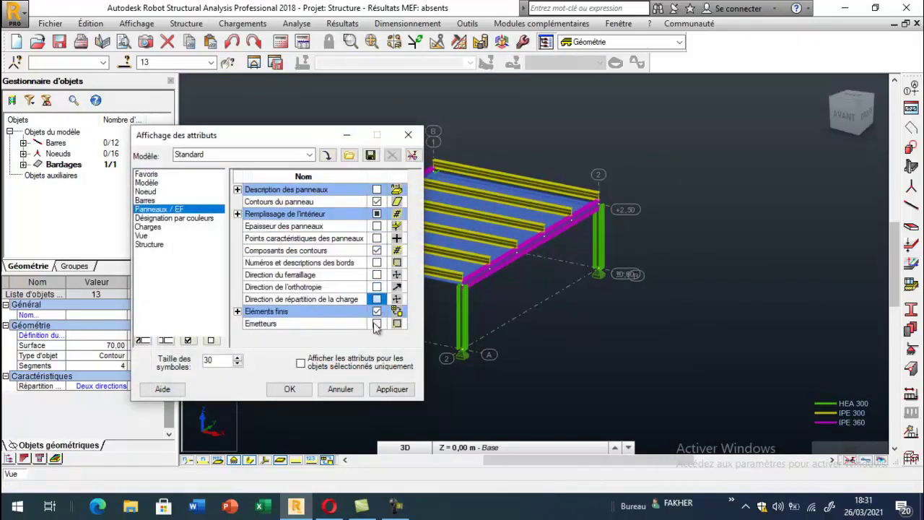
left_click(289, 389)
scroll(404, 233, "up", 4)
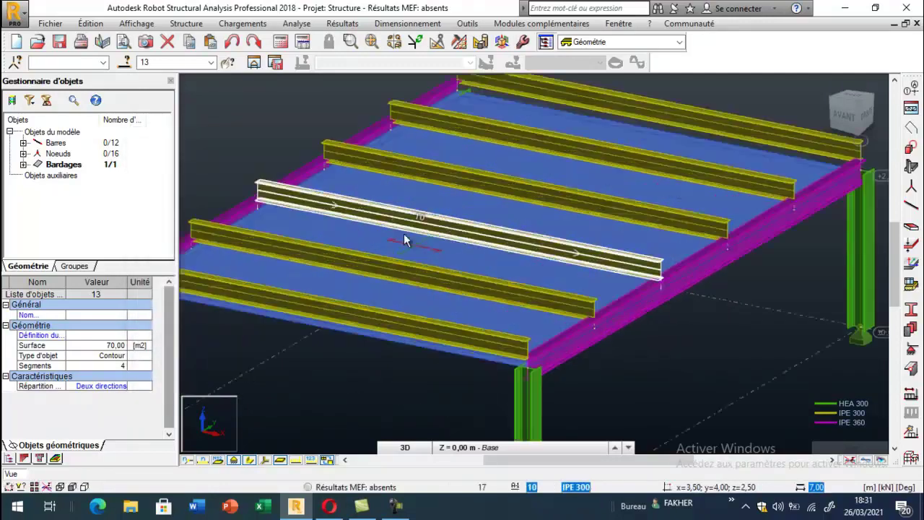
scroll(406, 240, "down", 2)
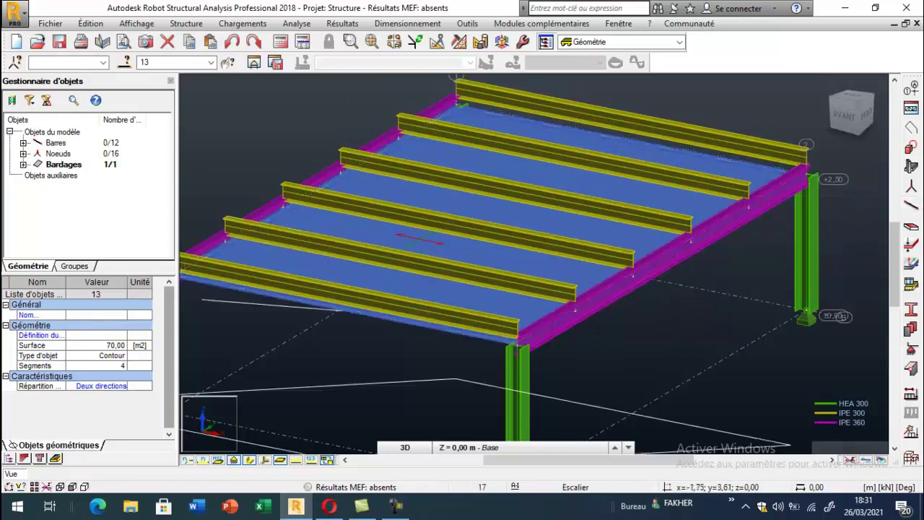
- Set the load distribution of the roof cladding to "Direction X" and deselect it
key("Escape")
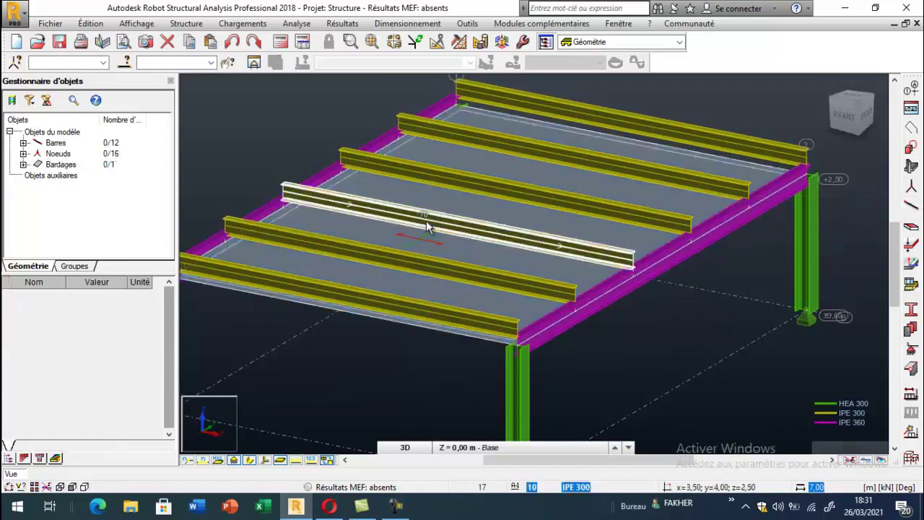
left_click(459, 197)
left_click(106, 391)
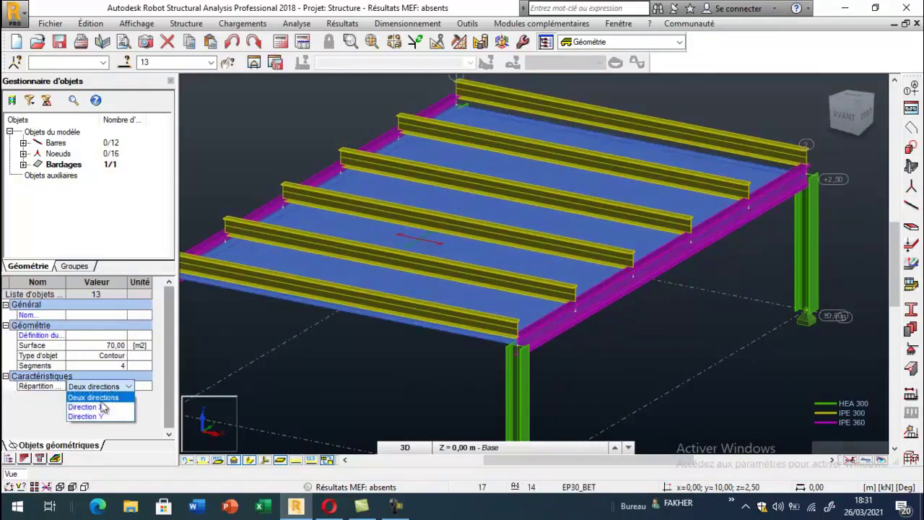
left_click(103, 406)
left_click(205, 145)
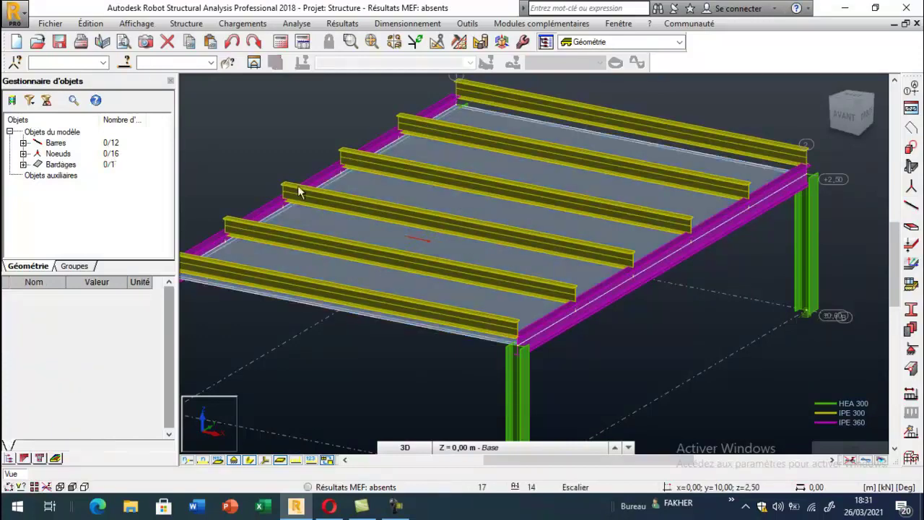
scroll(441, 283, "down", 3)
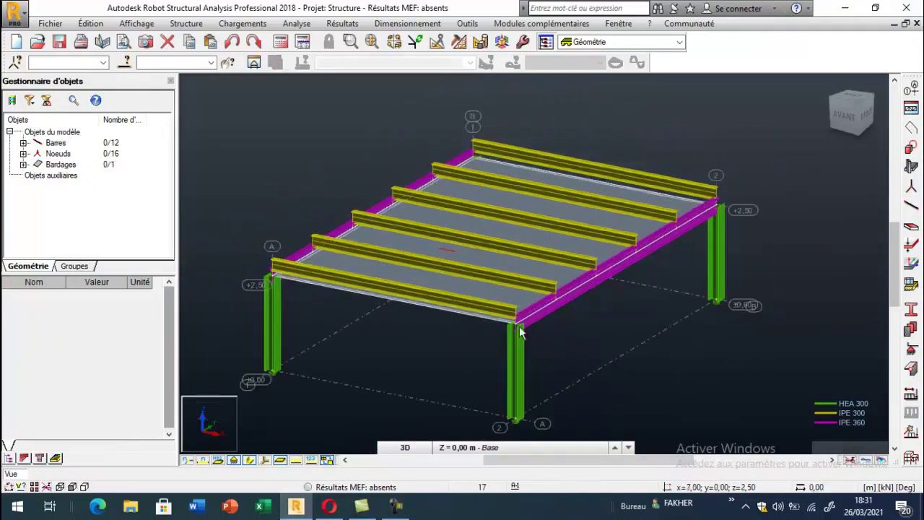
- Set the load distribution of the roof cladding to "Direction Y" and clear the selection
scroll(481, 283, "up", 3)
left_click(471, 295)
left_click(119, 386)
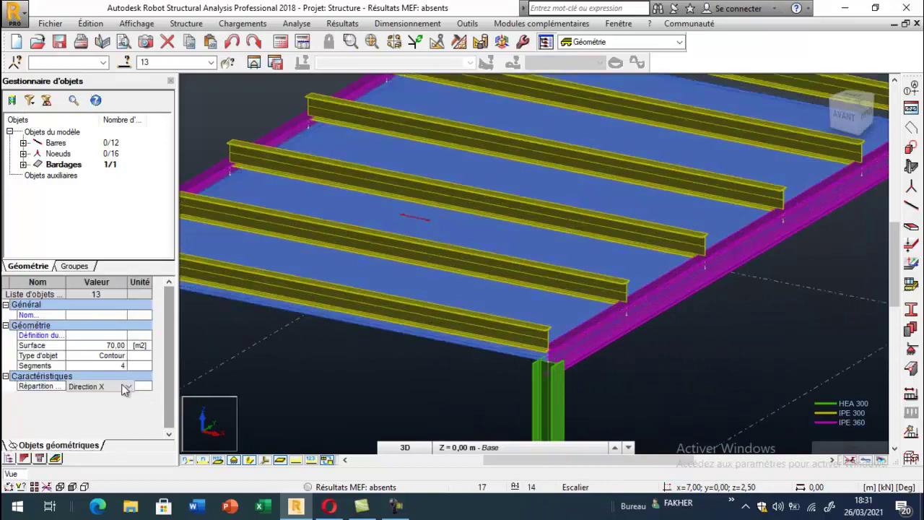
left_click(105, 420)
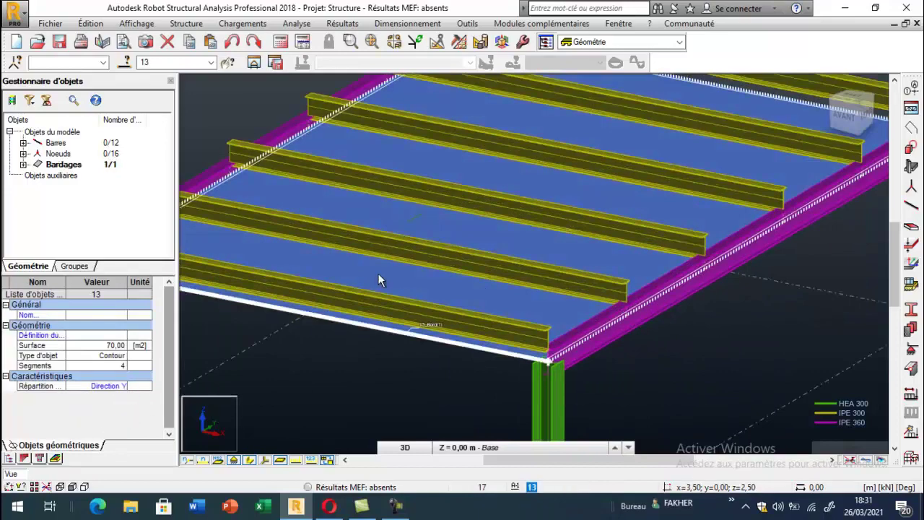
left_click(378, 365)
scroll(509, 246, "down", 3)
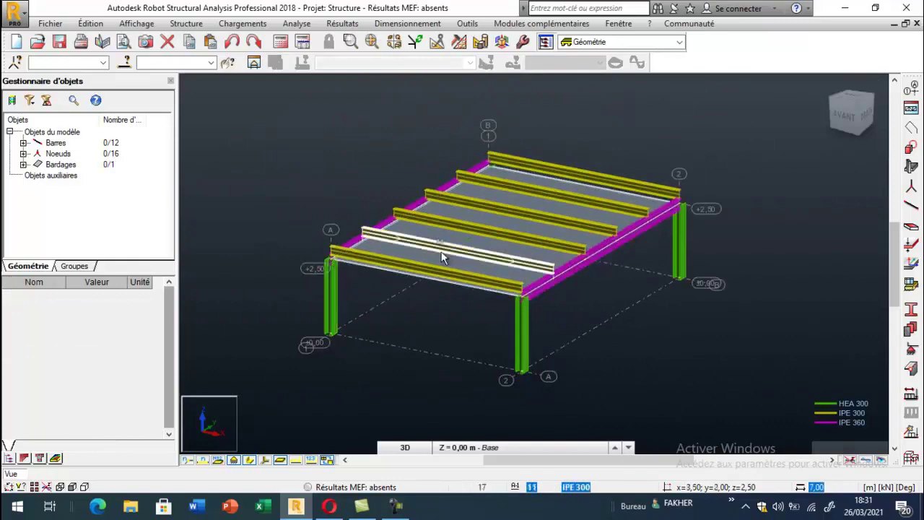
- Review the available load distribution options of the roof cladding and keep "Direction Y"
scroll(531, 271, "up", 2)
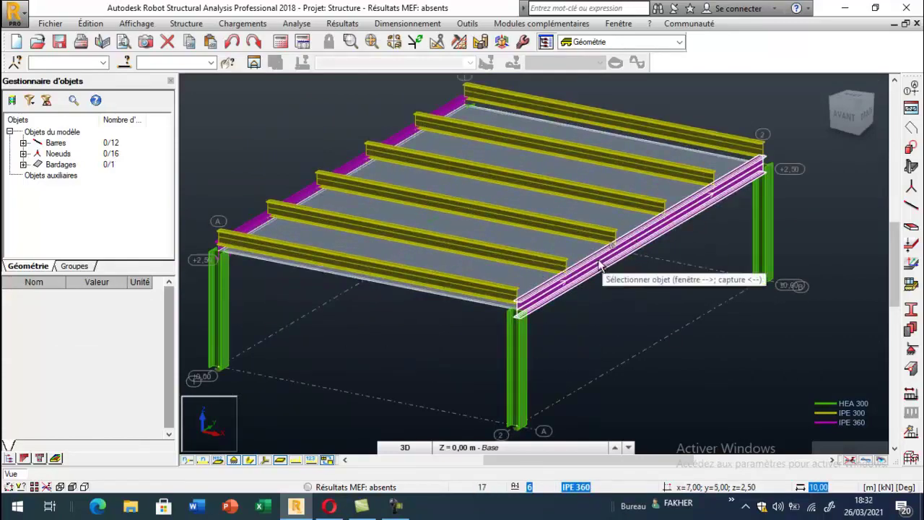
left_click(469, 223)
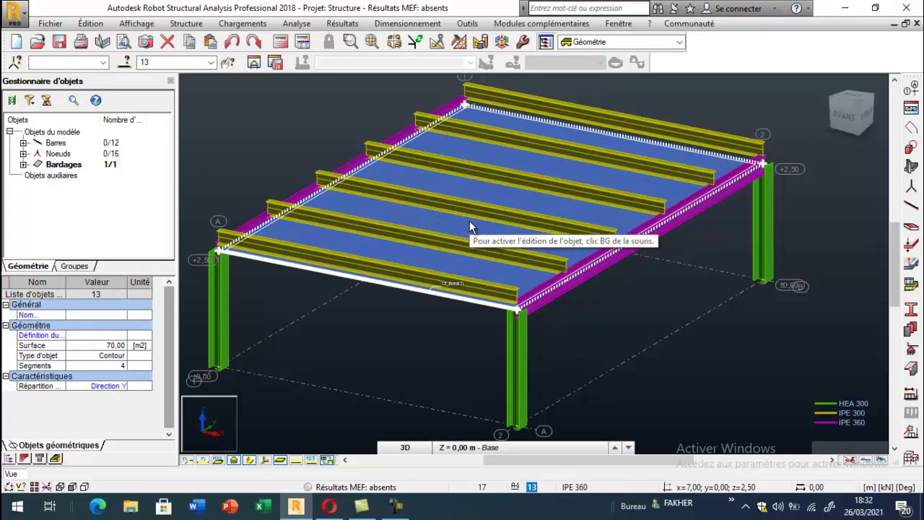
left_click(105, 386)
left_click(105, 386)
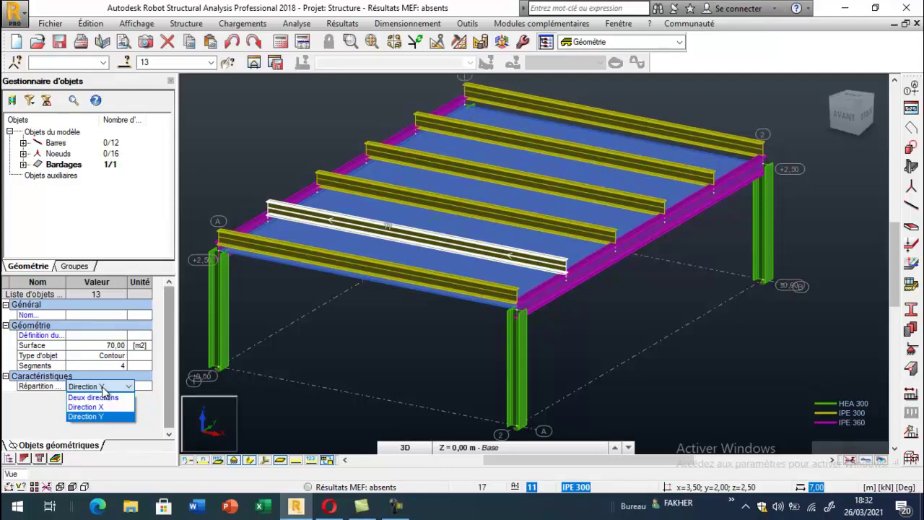
left_click(87, 417)
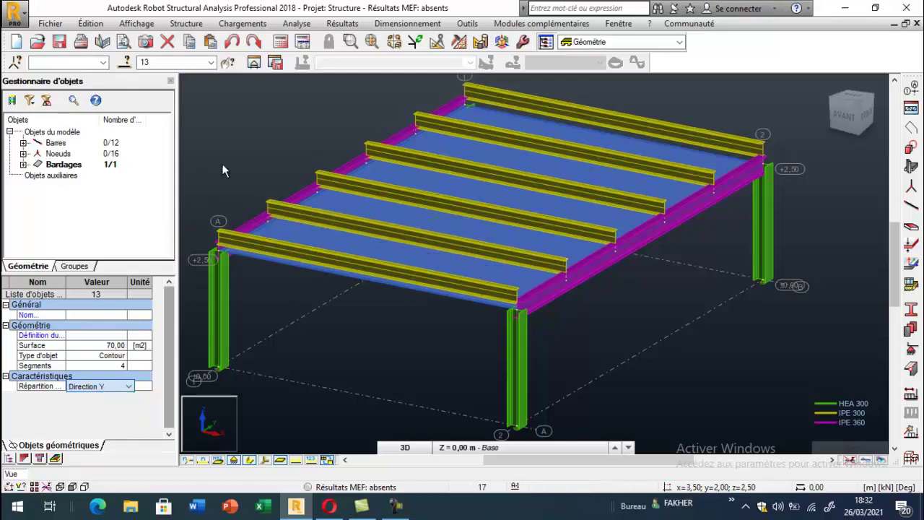
left_click(381, 328)
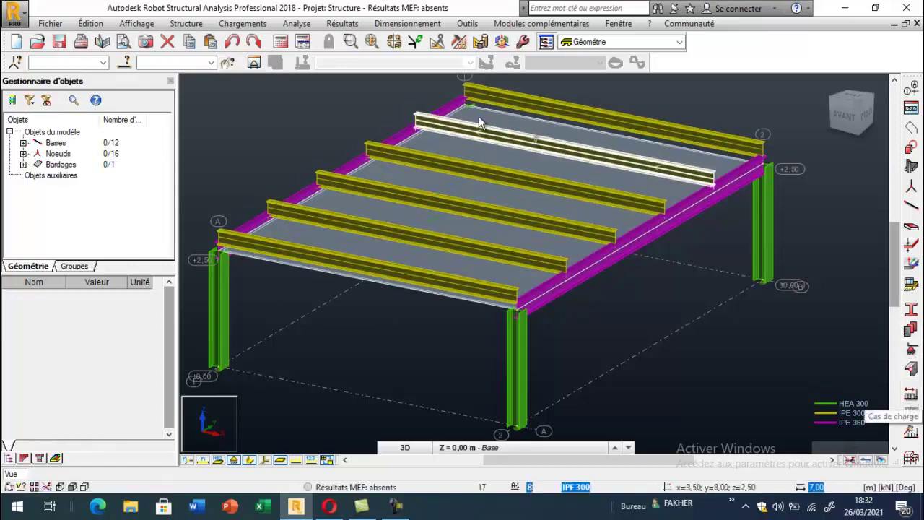
- Change the force unit to daN in the job preferences and accept the change
left_click(467, 24)
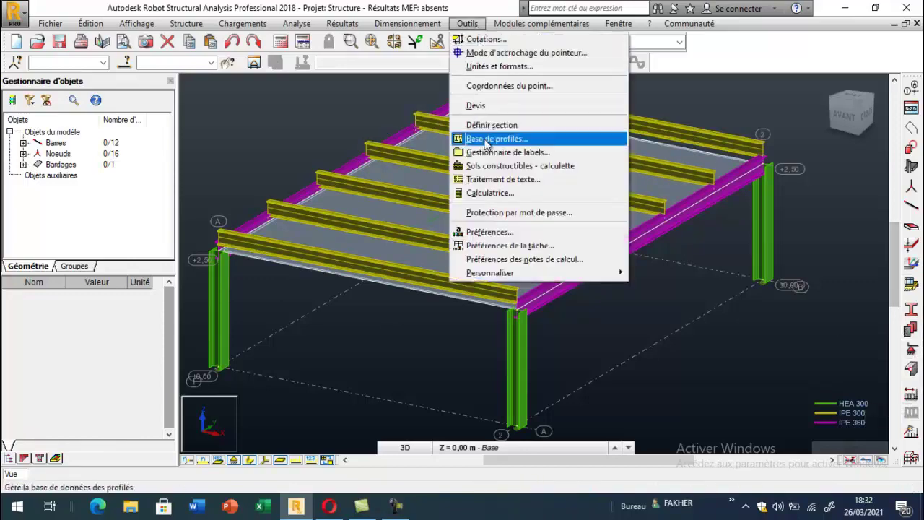
left_click(505, 245)
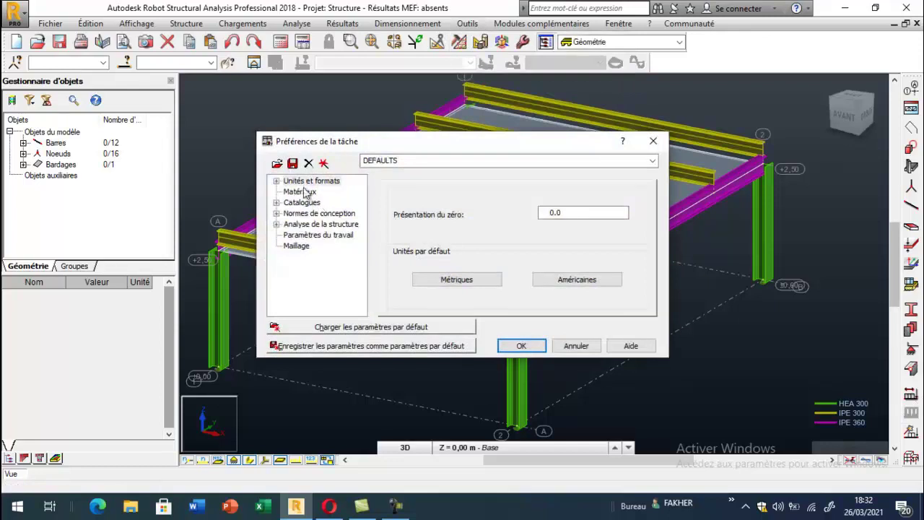
left_click(280, 183)
left_click(277, 181)
left_click(305, 203)
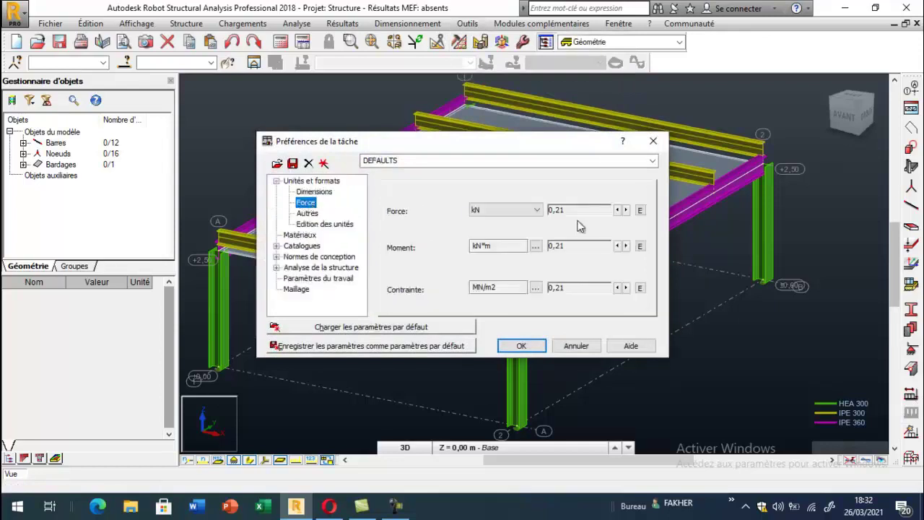
left_click(534, 210)
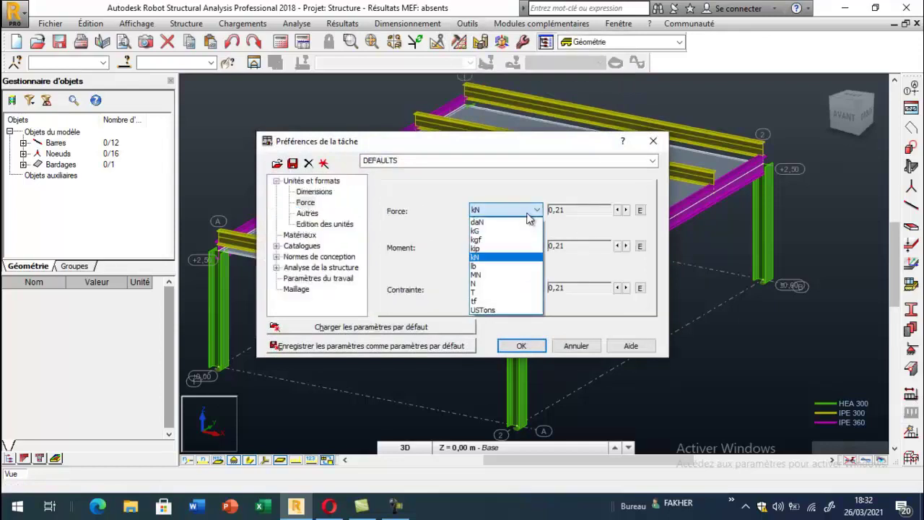
left_click(488, 223)
left_click(520, 345)
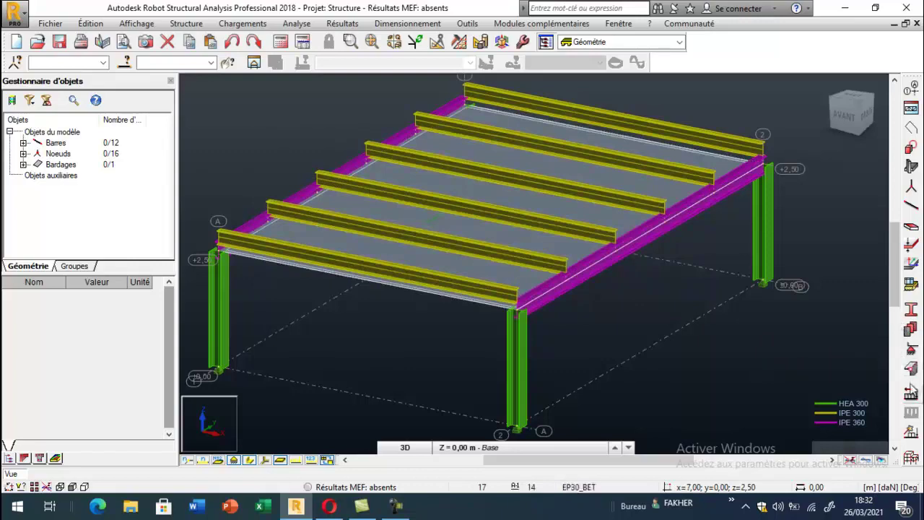
- Define load case 1 of permanent nature, named PERM1, and add it to the list of cases
left_click(911, 393)
left_click_drag(576, 88, 94, 43)
scroll(563, 231, "down", 2)
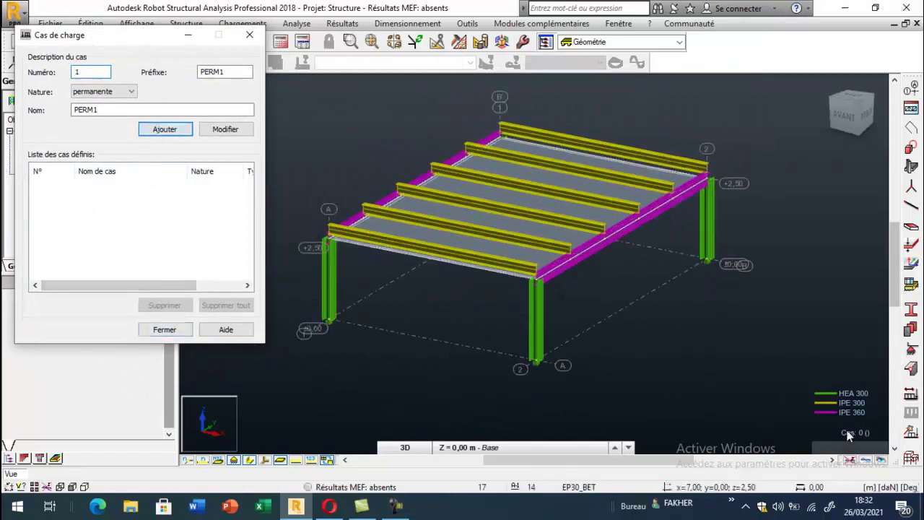
key("Return")
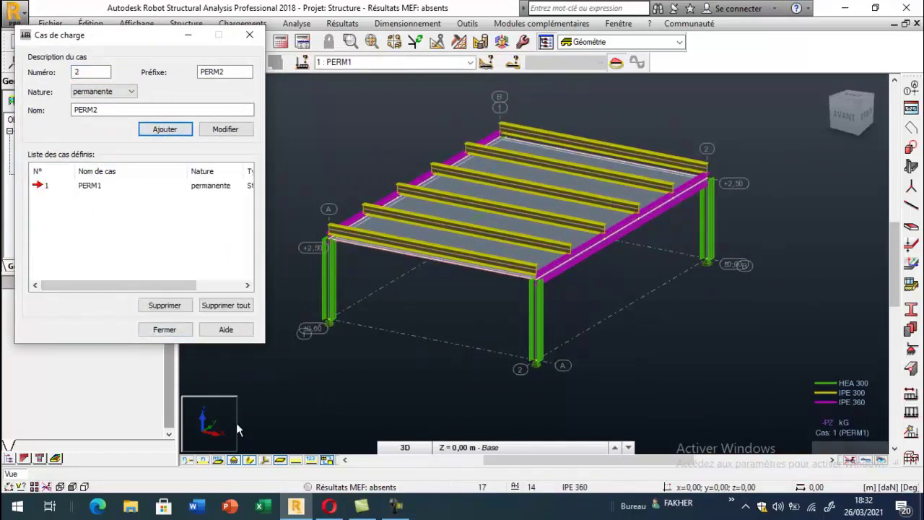
- Apply a uniform surface load of -600 daN/m2 in Z to the roof cladding for case PERM1 and display its value
left_click(250, 460)
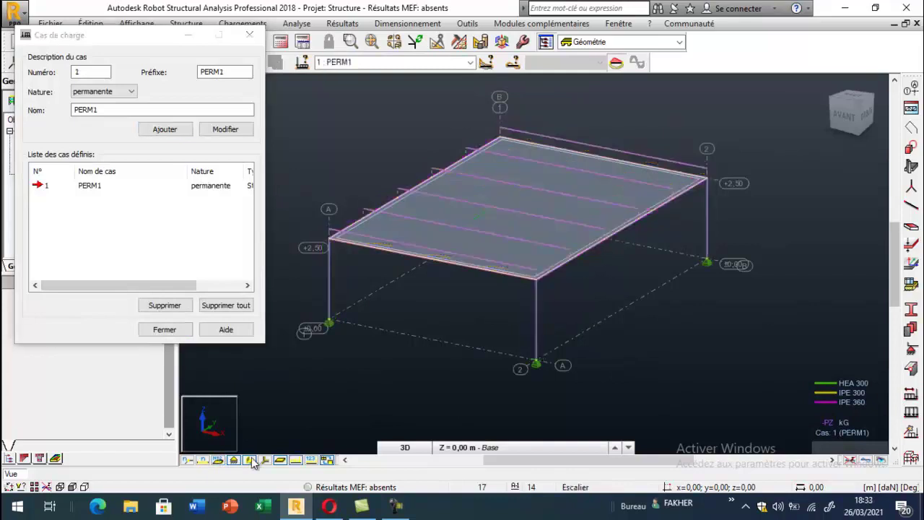
left_click(251, 461)
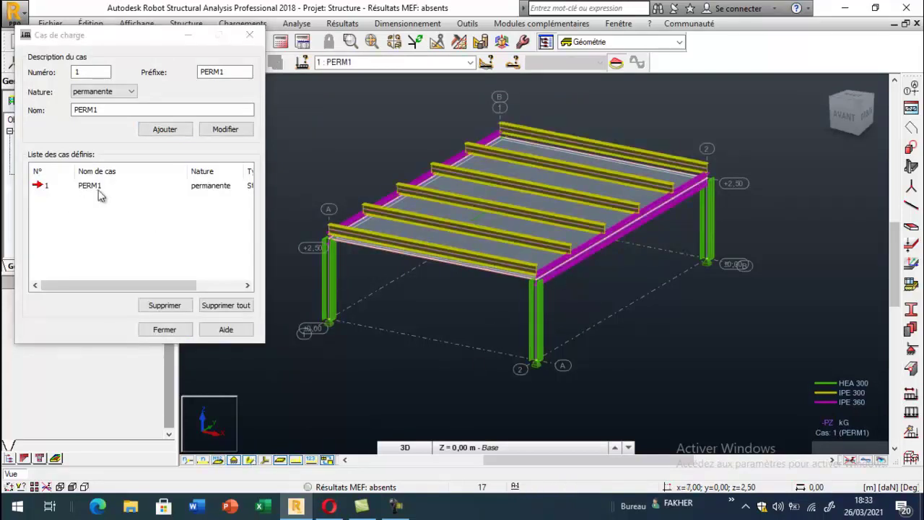
left_click(911, 413)
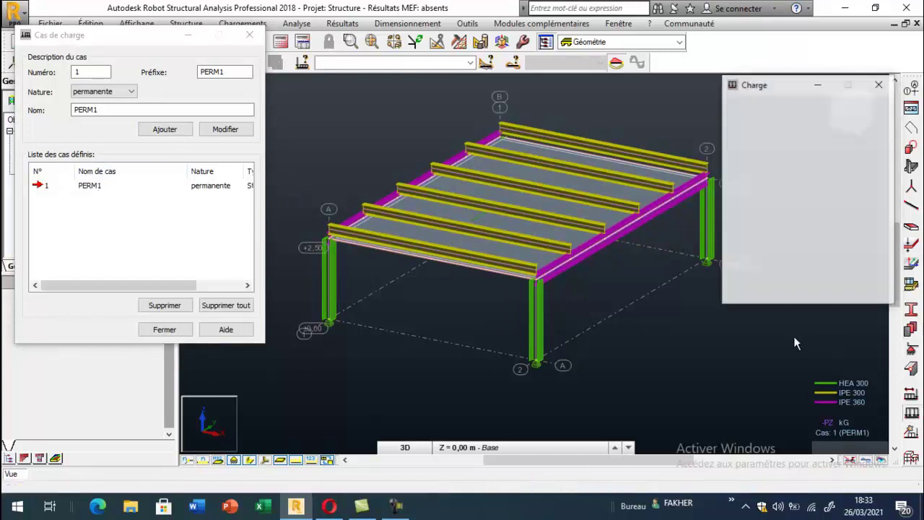
left_click(771, 136)
left_click(803, 136)
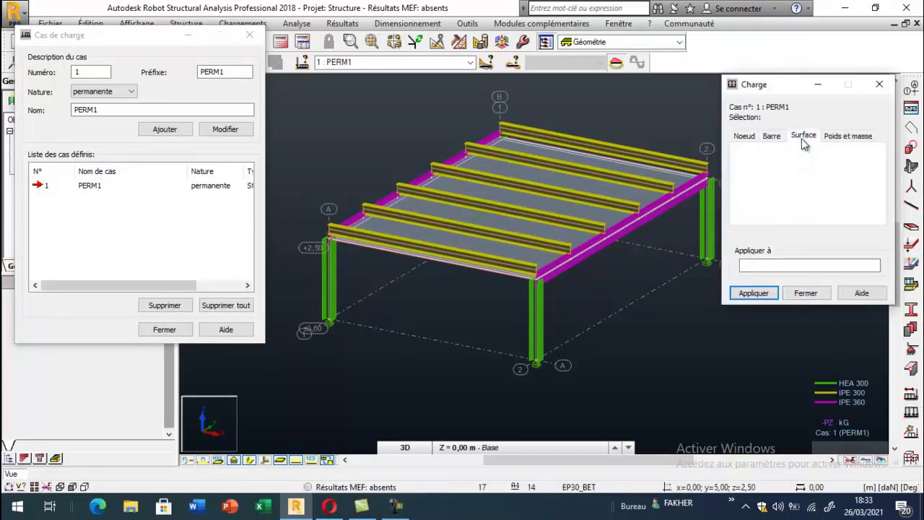
left_click(763, 181)
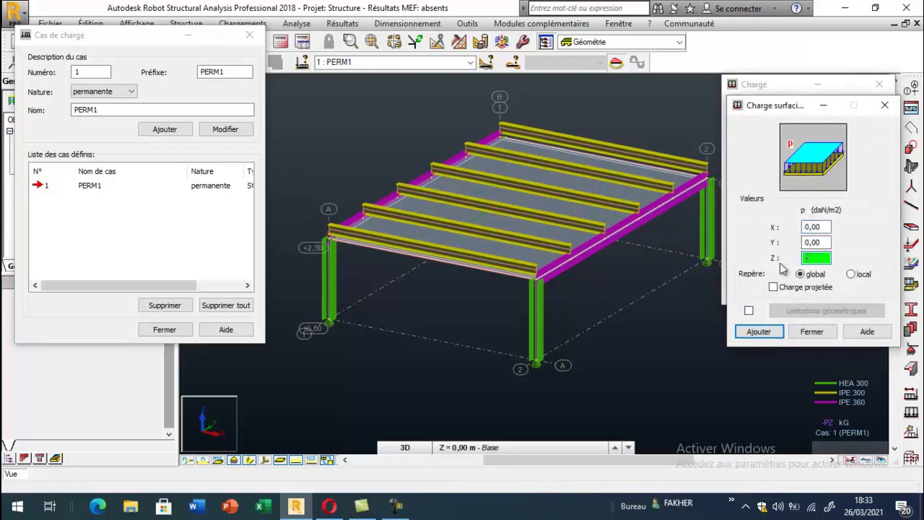
left_click(754, 332)
scroll(529, 258, "up", 2)
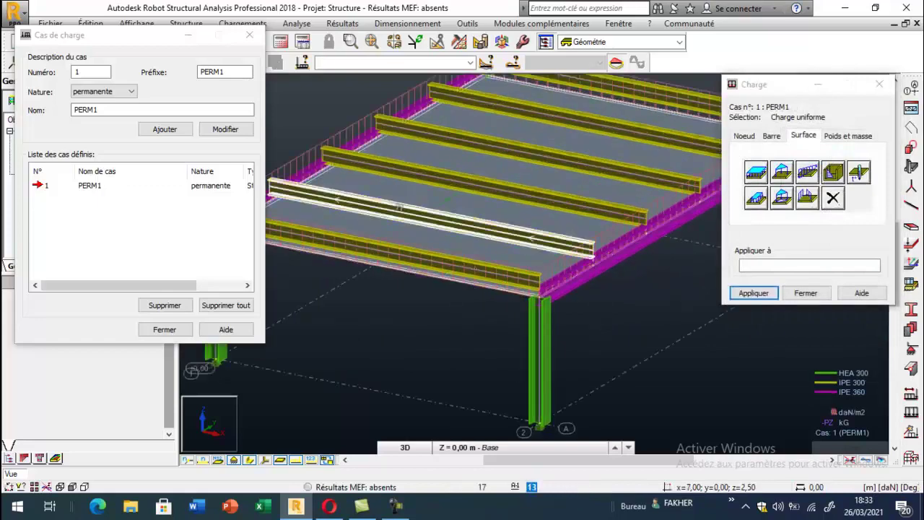
left_click(311, 460)
- Add a live load case (d'exploitation) named EXPL1 to the list of cases
left_click(116, 92)
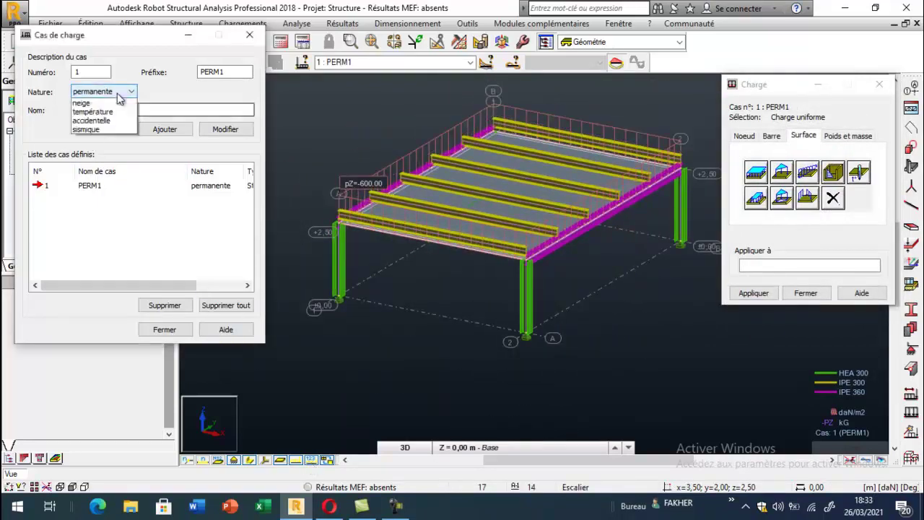
left_click(108, 109)
left_click(165, 130)
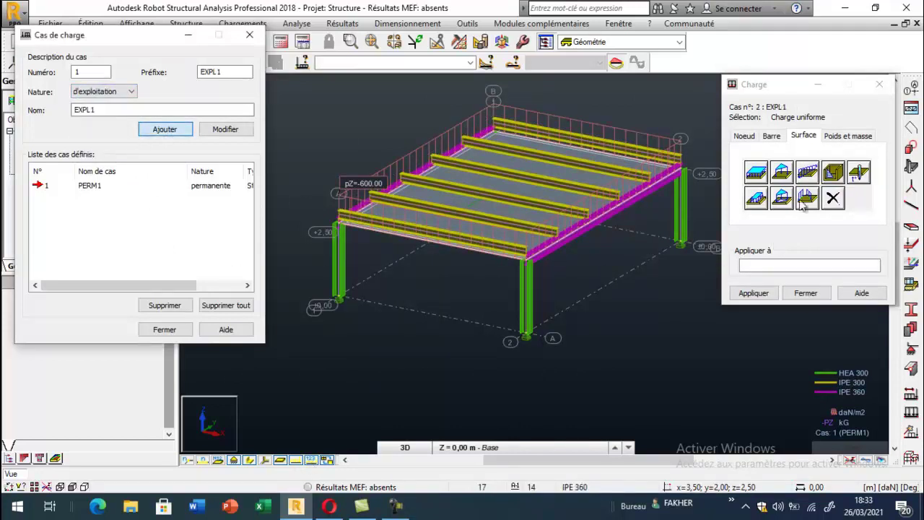
- Apply a uniform surface load of -400 daN/m2 in Z to the roof cladding for case EXPL1
left_click(758, 173)
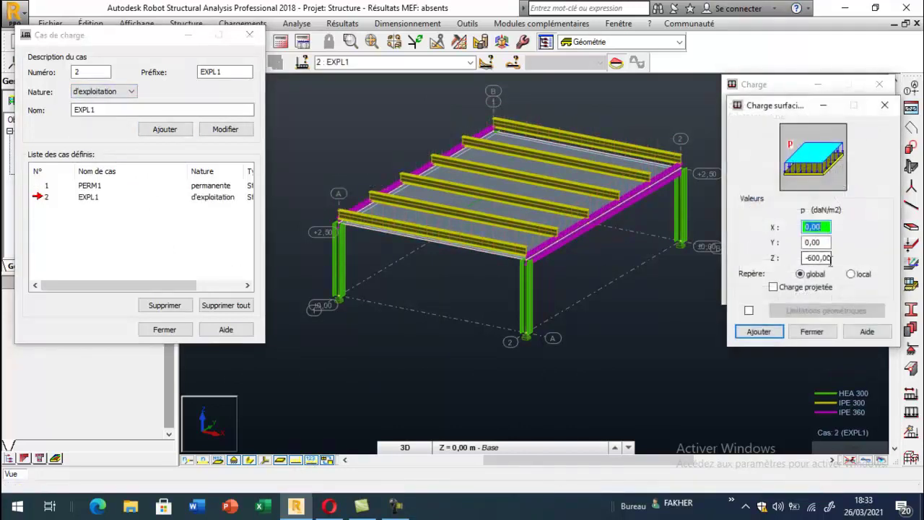
double_click(808, 258)
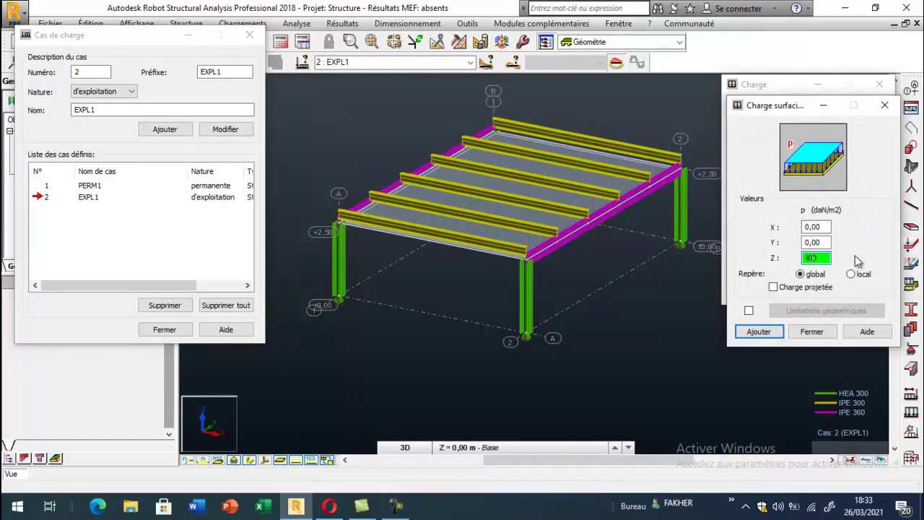
left_click(762, 332)
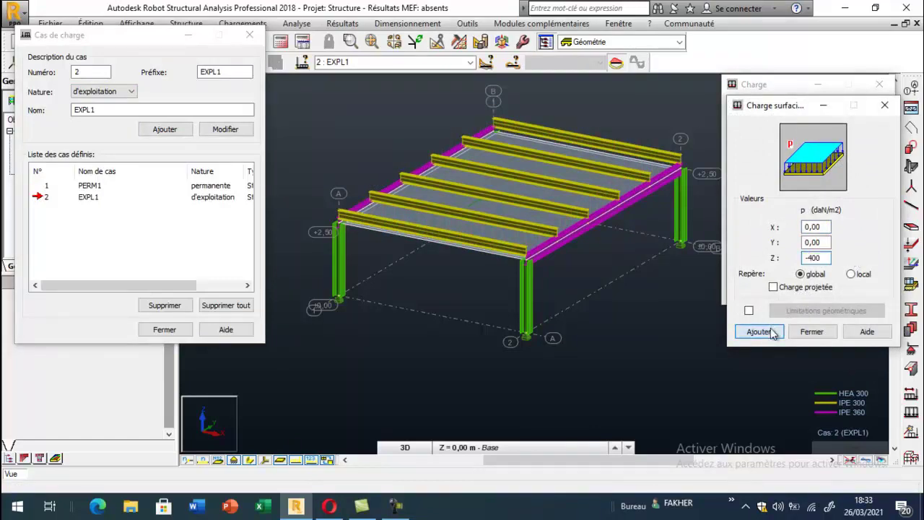
scroll(527, 216, "up", 2)
left_click(527, 286)
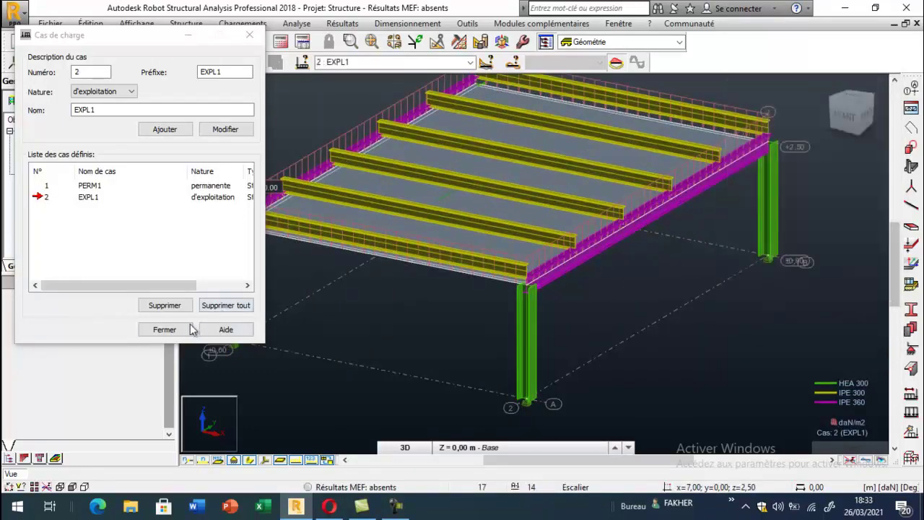
- Close the load case definition and run the structure's calculation
left_click(164, 329)
scroll(339, 174, "down", 5)
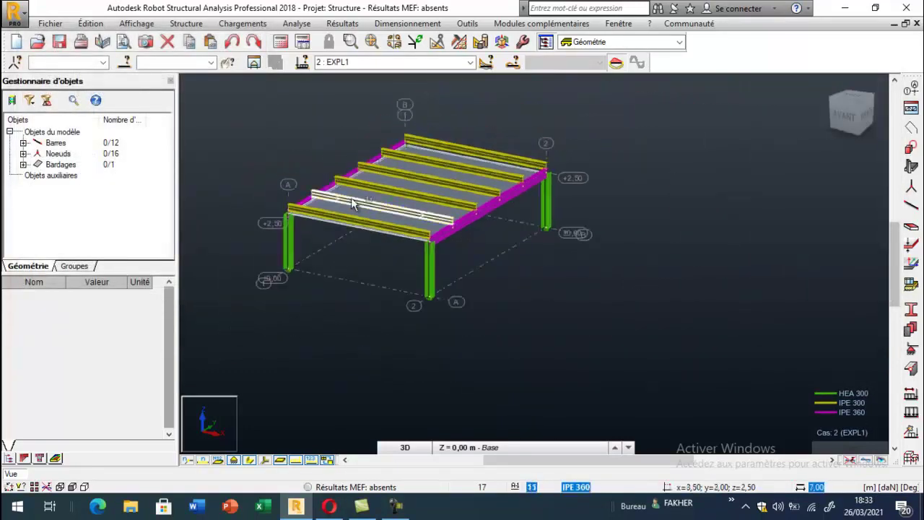
left_click(281, 42)
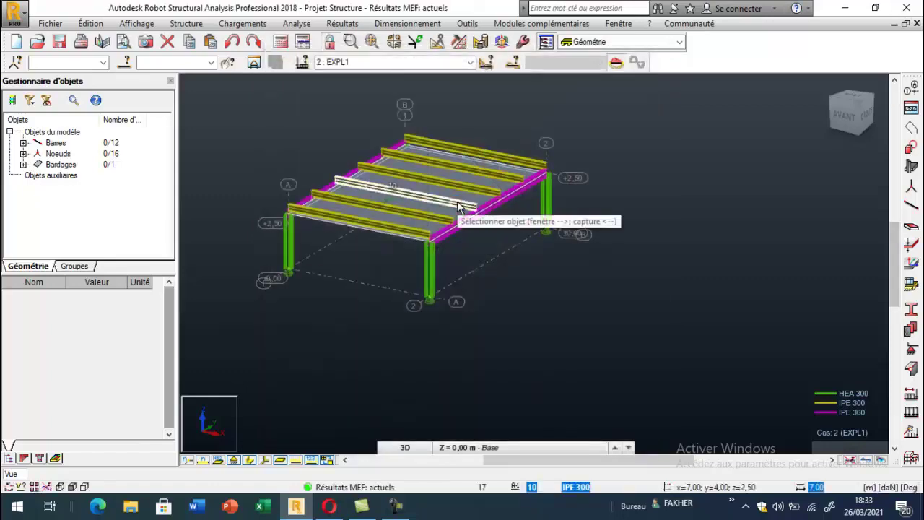
left_click(242, 23)
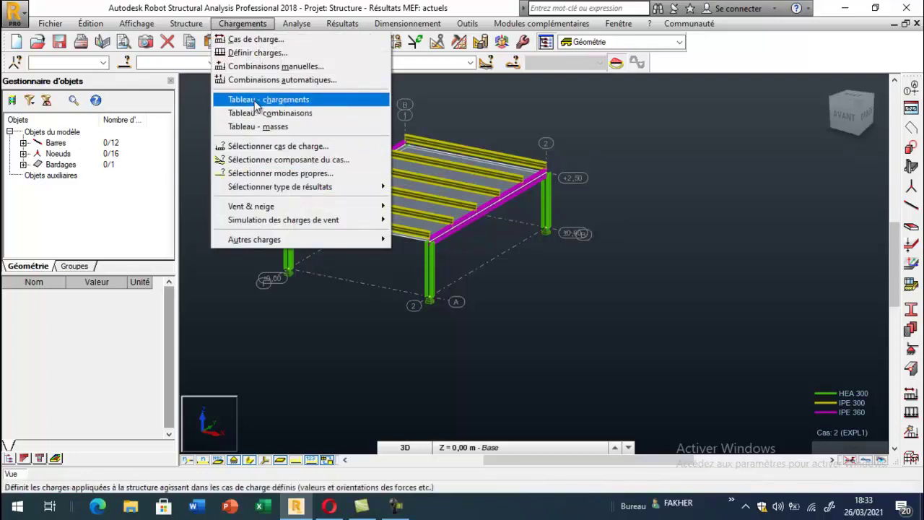
left_click(264, 66)
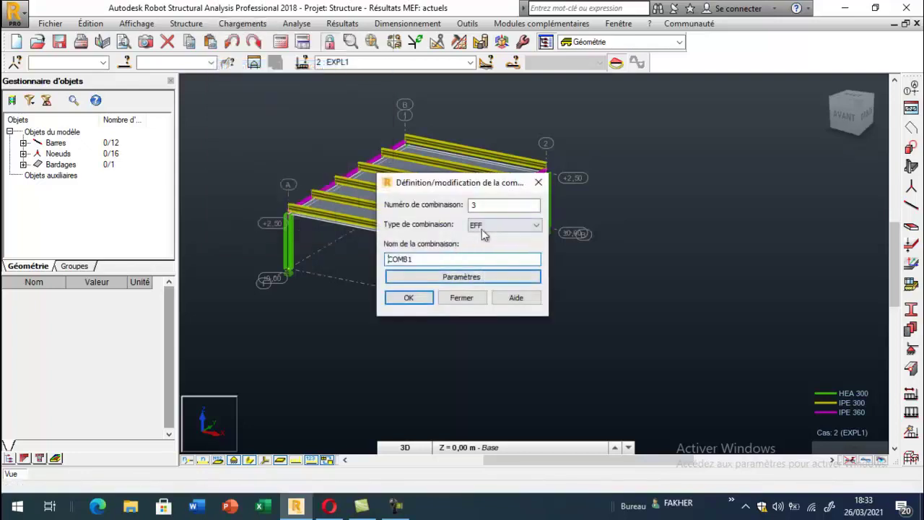
left_click(538, 182)
- Set the reinforced concrete design code to BAEL 91 mod. 99 in the job preferences
left_click(467, 23)
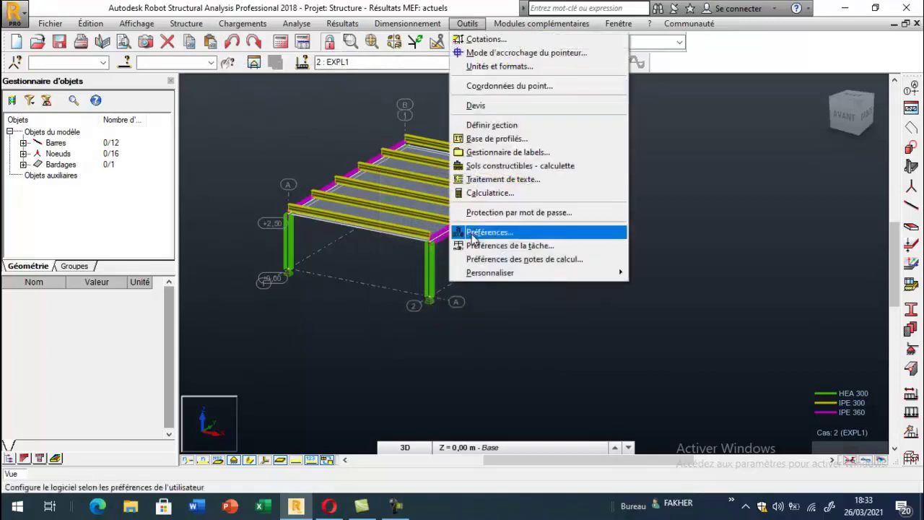
left_click(480, 246)
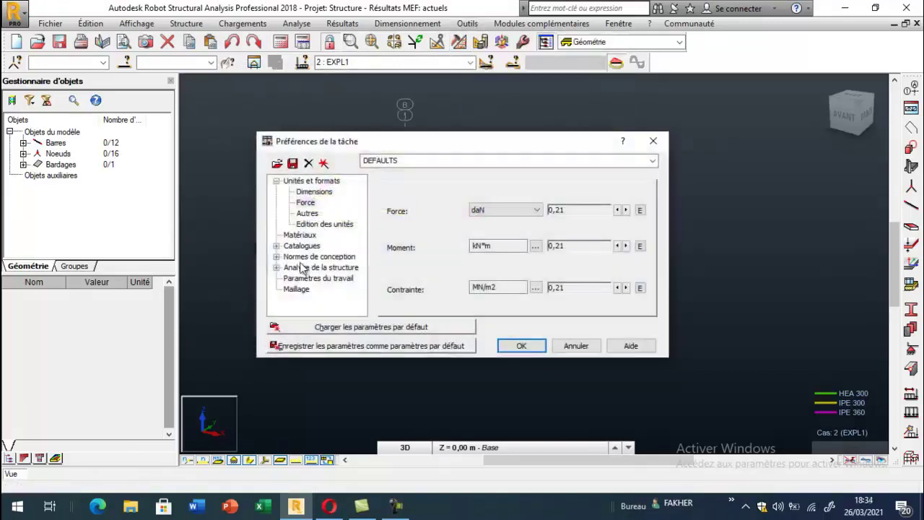
left_click(276, 257)
left_click(307, 257)
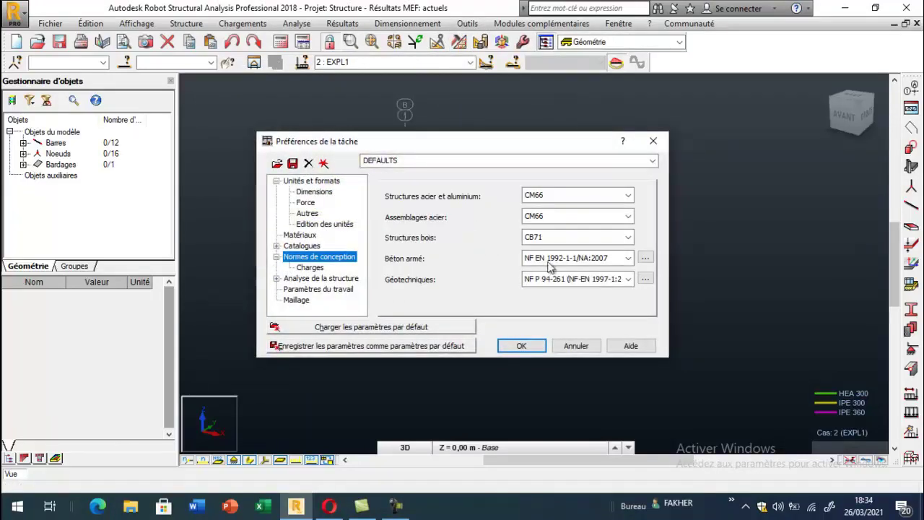
left_click(628, 259)
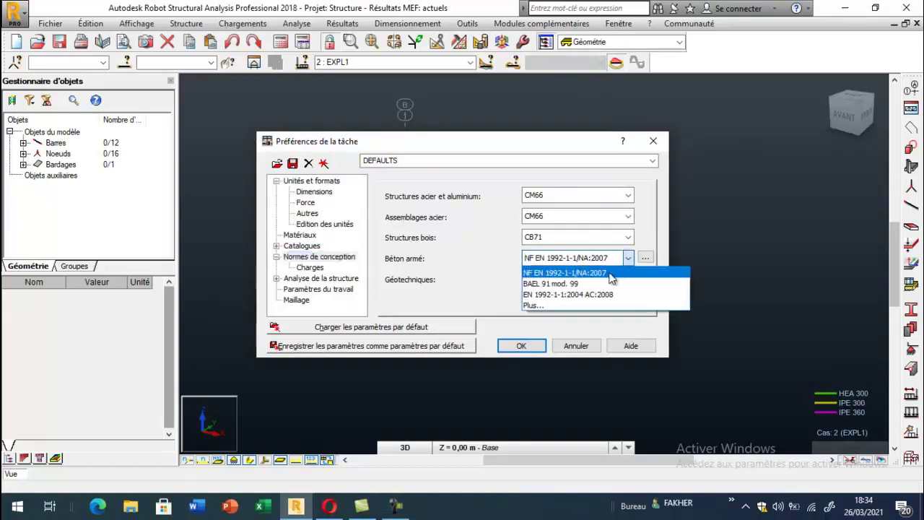
left_click(570, 284)
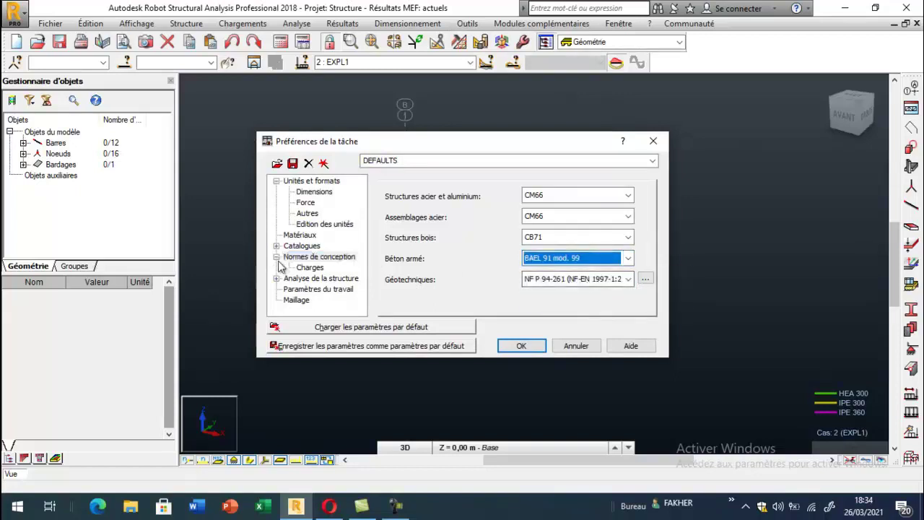
- Set the load weighting code (Pondérations) to BAEL 91 and accept the job preferences
left_click(310, 268)
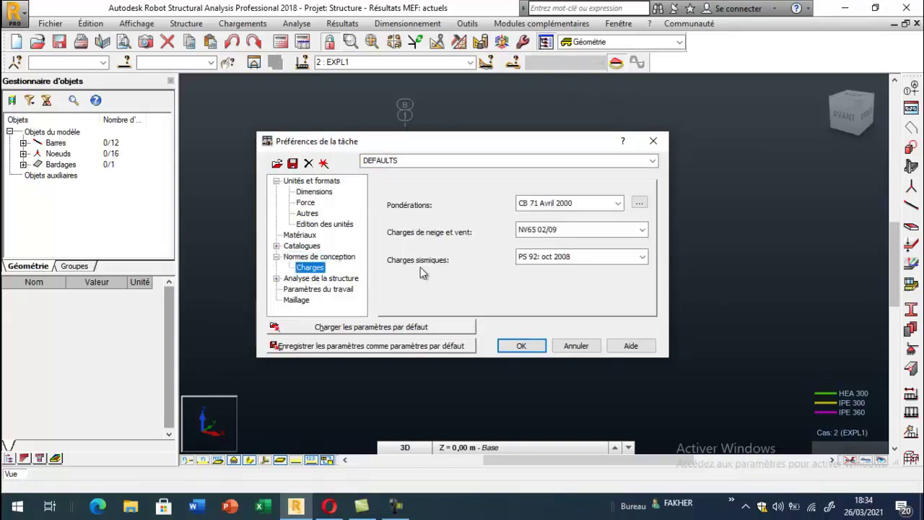
left_click(617, 202)
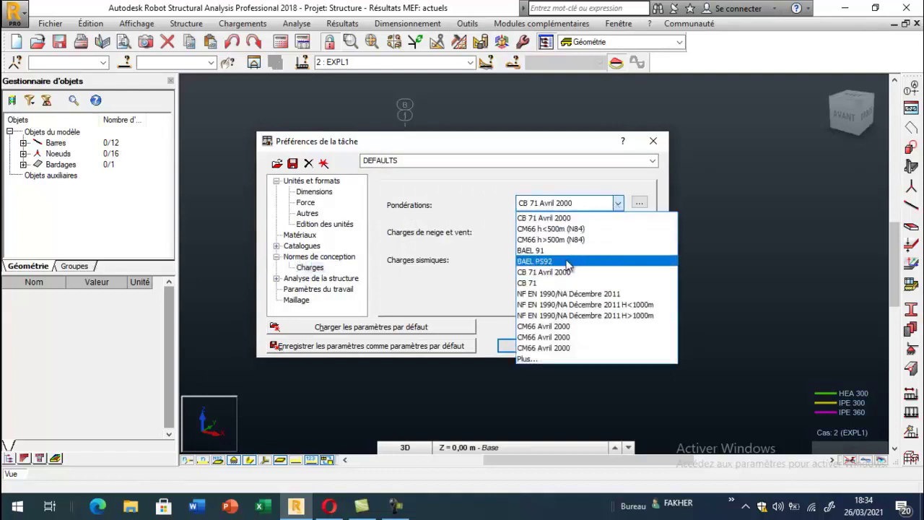
left_click(531, 250)
left_click(525, 345)
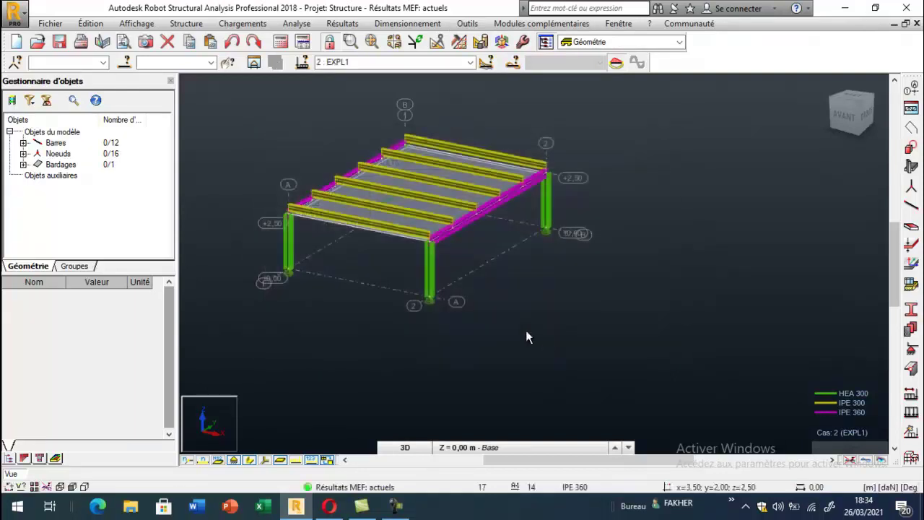
- Create manual load combination 3 of type ELU, name it ELU, and confirm its creation
left_click(243, 23)
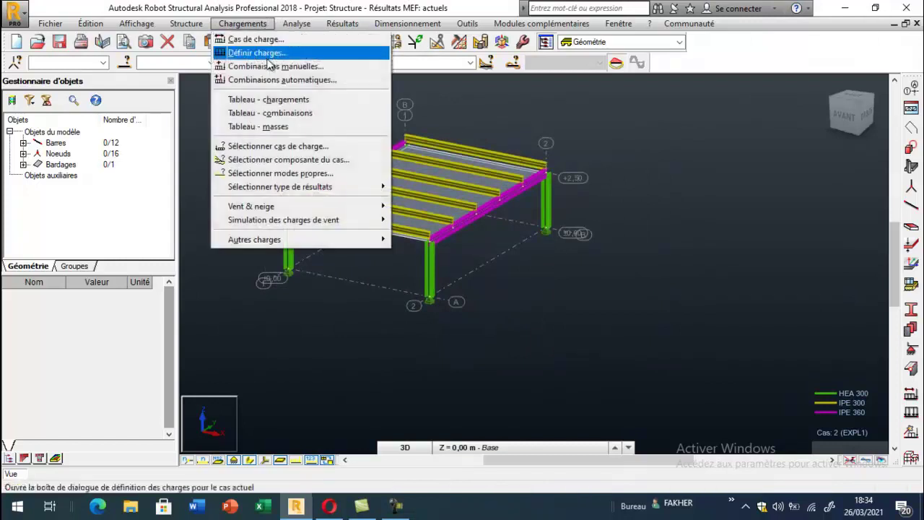
left_click(275, 66)
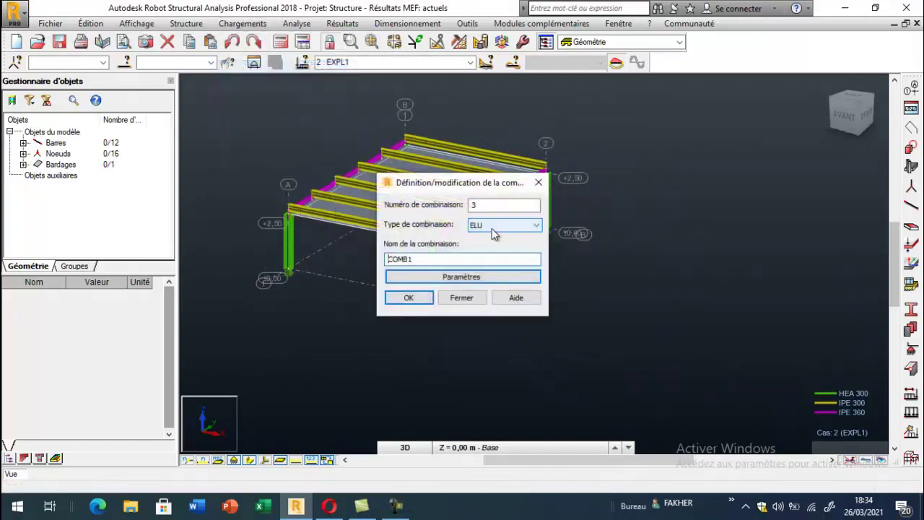
left_click_drag(414, 259, 366, 259)
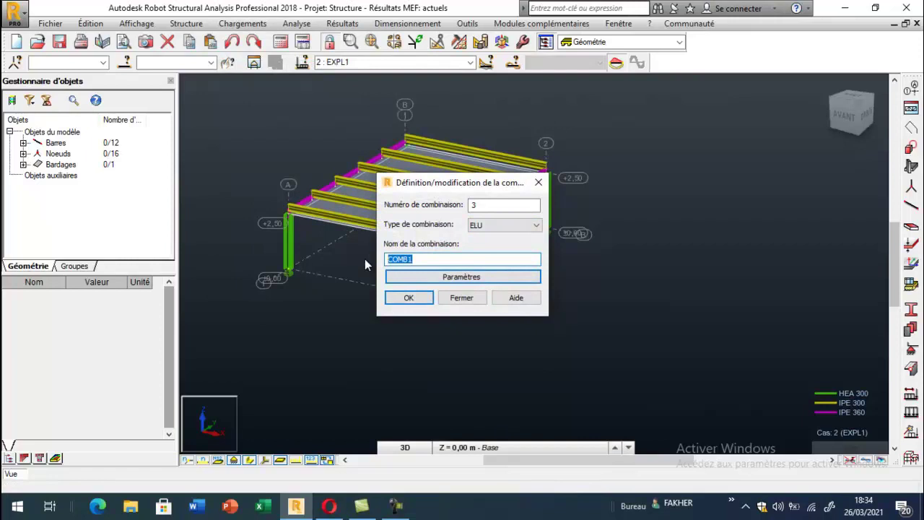
type("ELU")
left_click(407, 297)
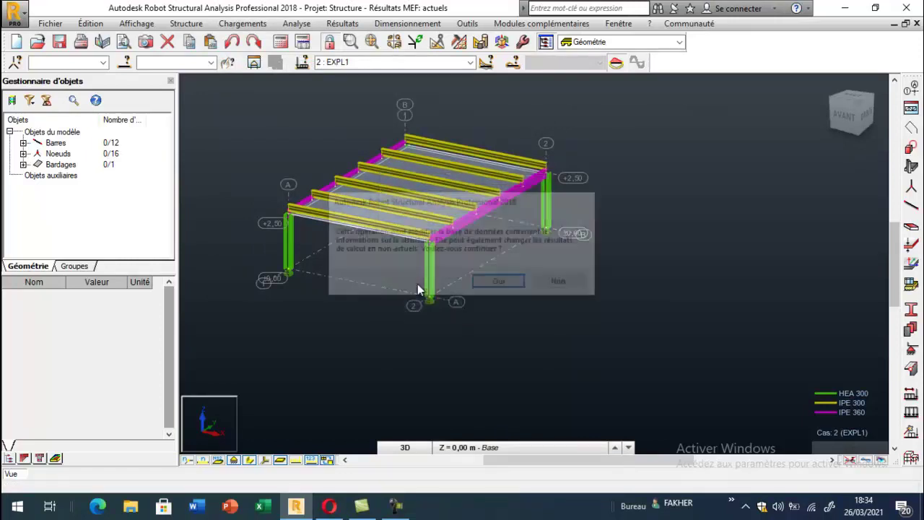
left_click(486, 283)
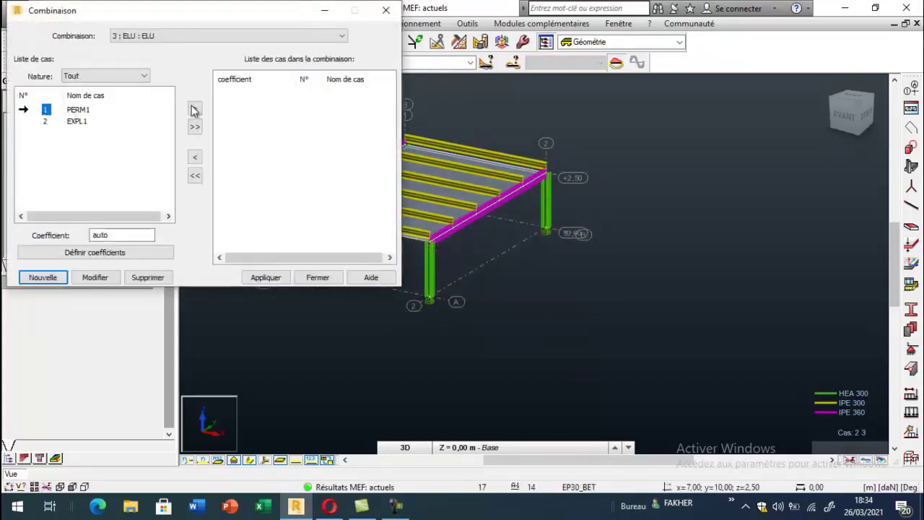
- Add cases PERM1 and EXPL1 to the ELU combination with automatic coefficients and apply it
left_click(194, 108)
left_click(47, 110)
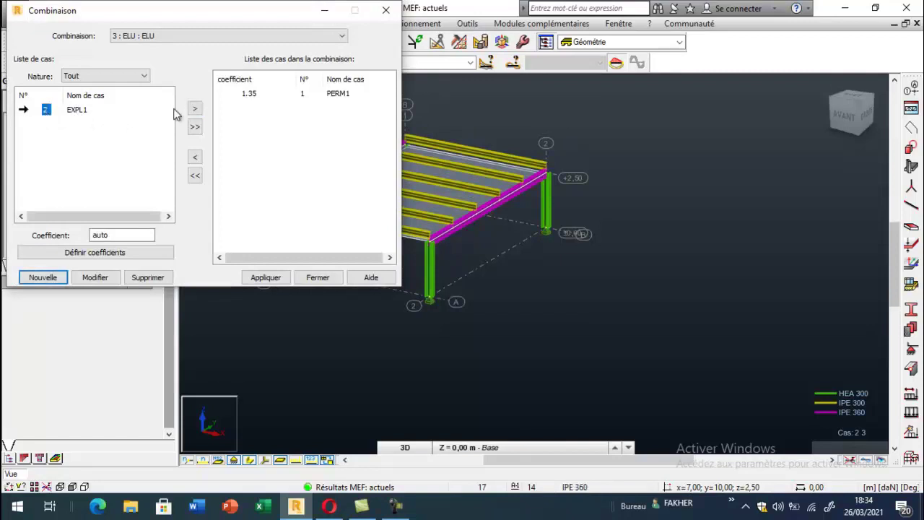
left_click(194, 109)
left_click(279, 283)
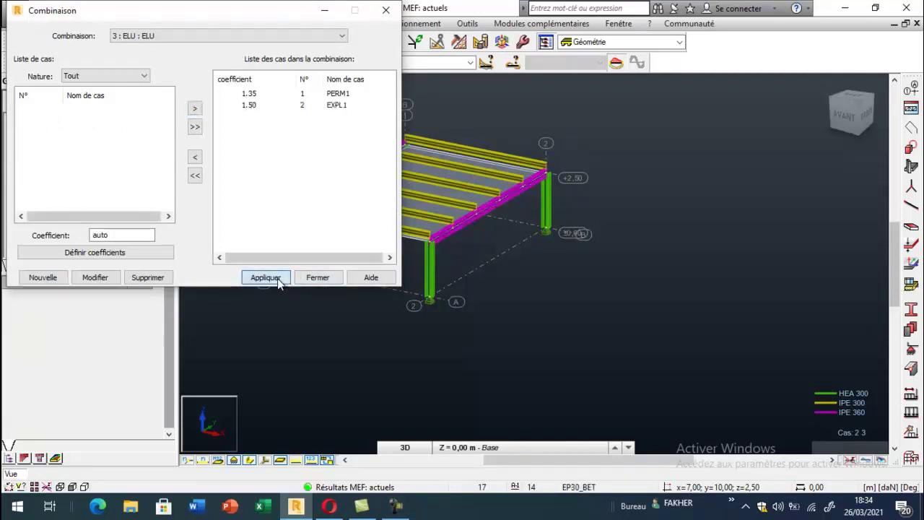
- Create manual load combination 4 of type ELS and name it ELS
left_click(41, 279)
left_click(245, 124)
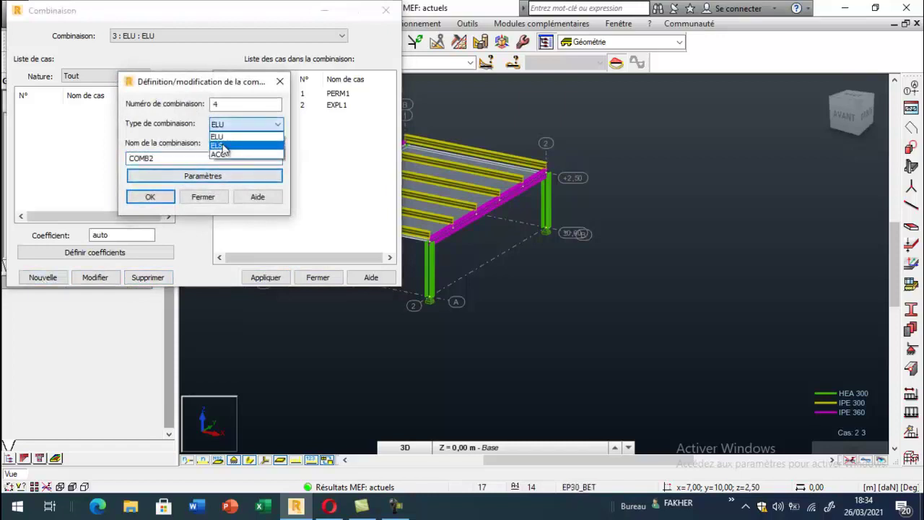
left_click(238, 136)
key("Tab")
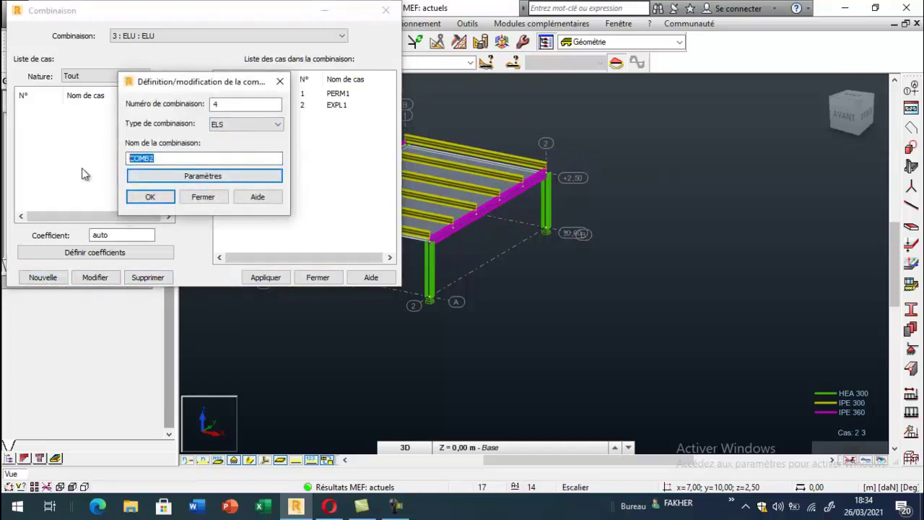
type("E")
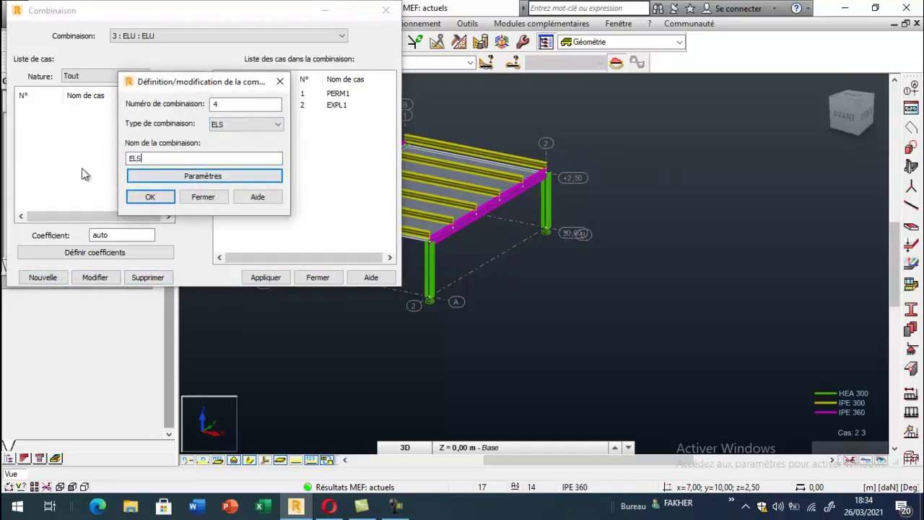
type("LS")
left_click(150, 197)
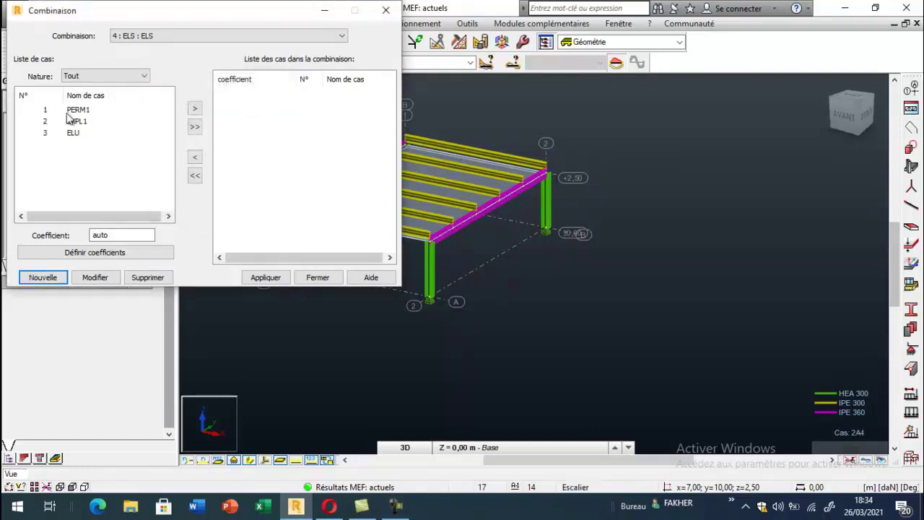
- Add cases PERM1 and EXPL1 to the ELS combination with automatic coefficients and close the combination definition
left_click(194, 108)
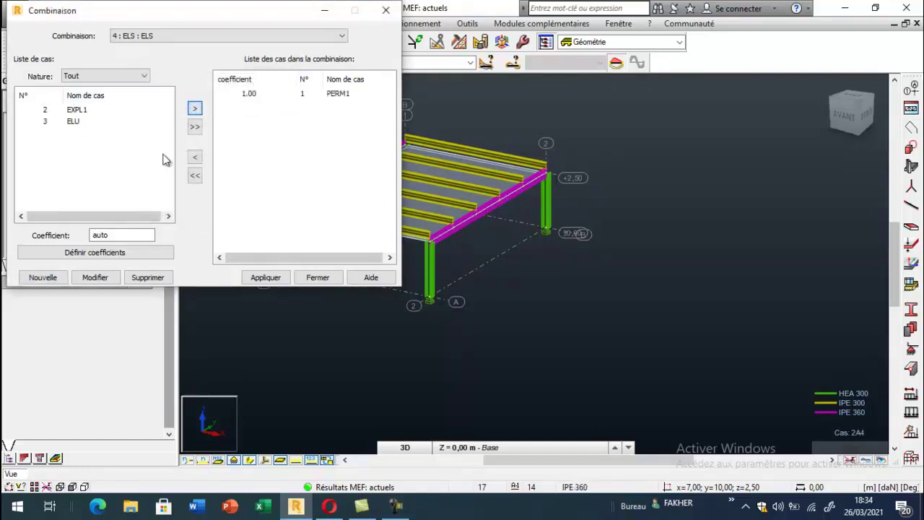
left_click(45, 112)
left_click(194, 109)
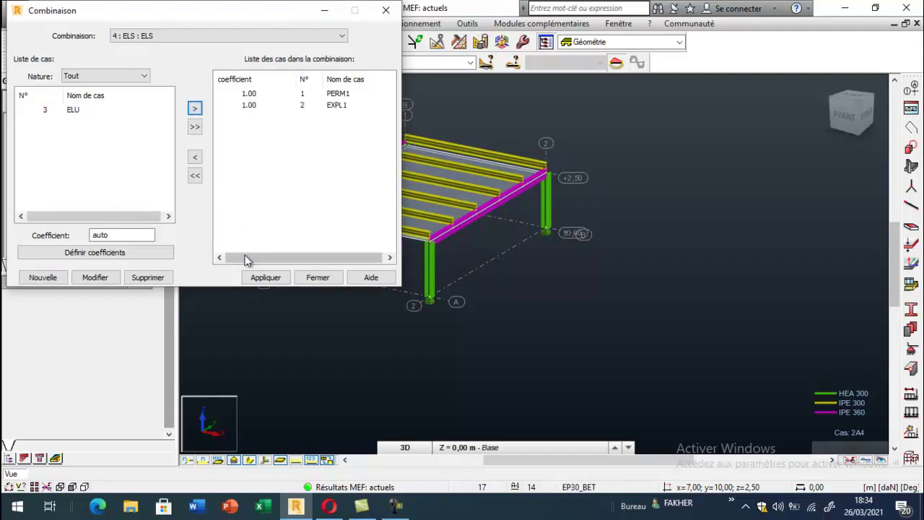
left_click(318, 277)
left_click(283, 44)
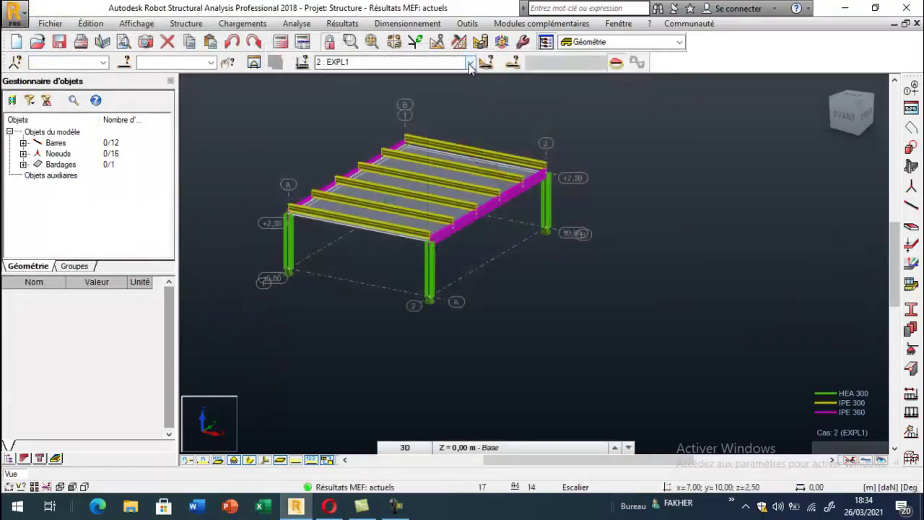
- Make the ELU combination the active load case
left_click(469, 63)
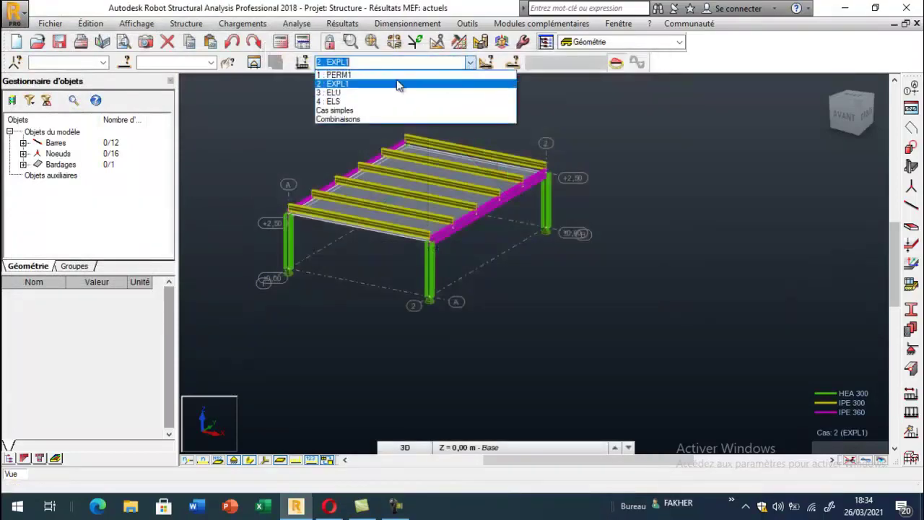
left_click(351, 97)
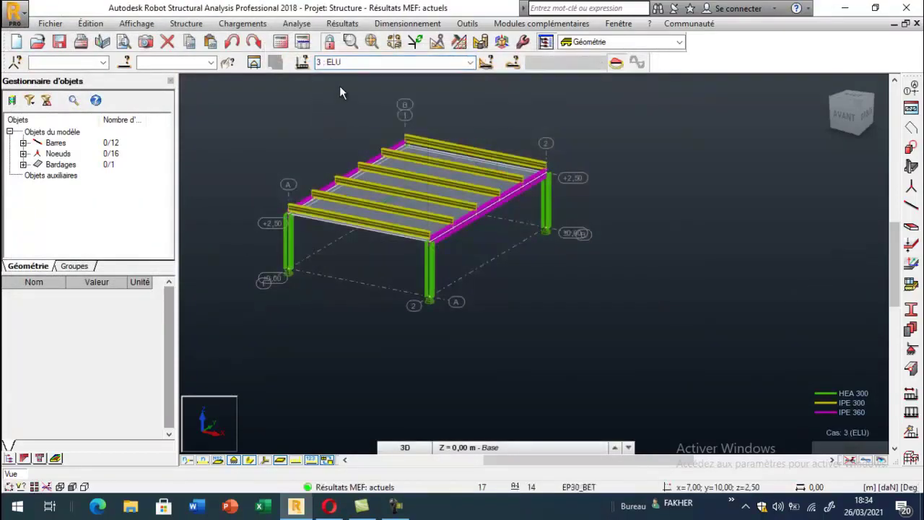
left_click(280, 42)
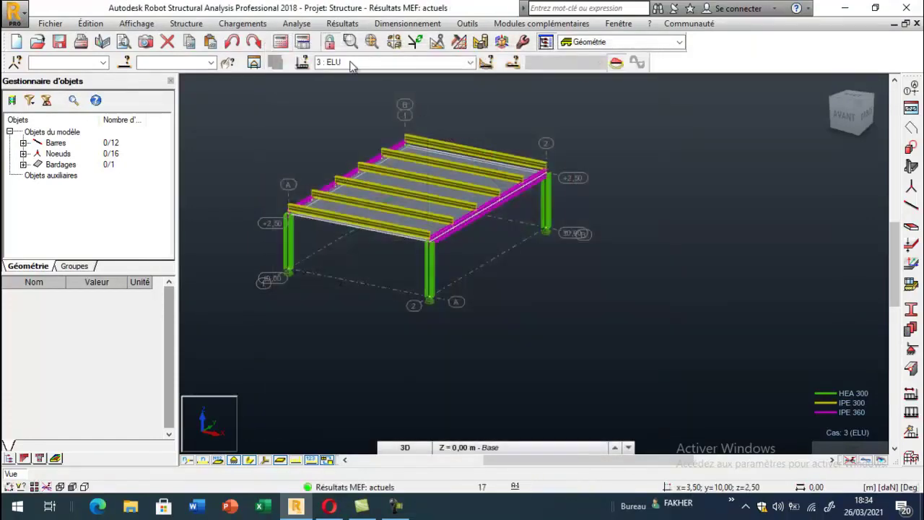
left_click(342, 23)
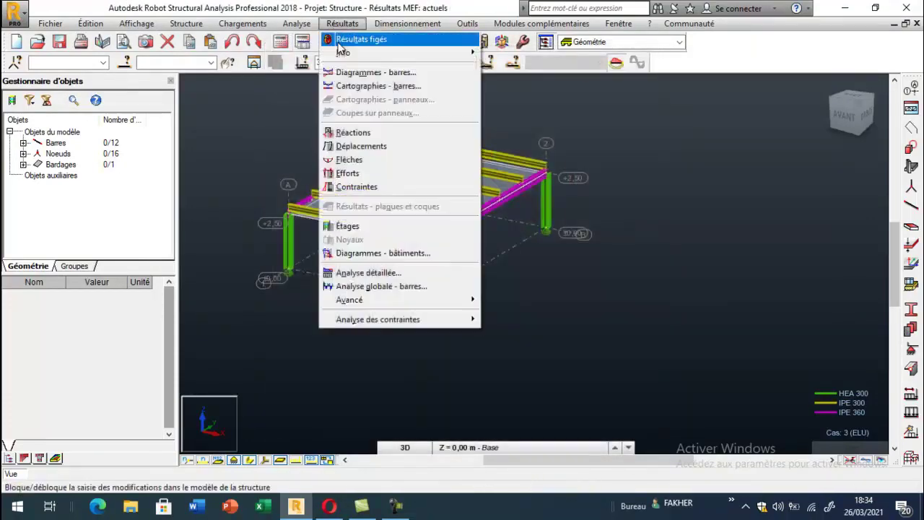
key("Escape")
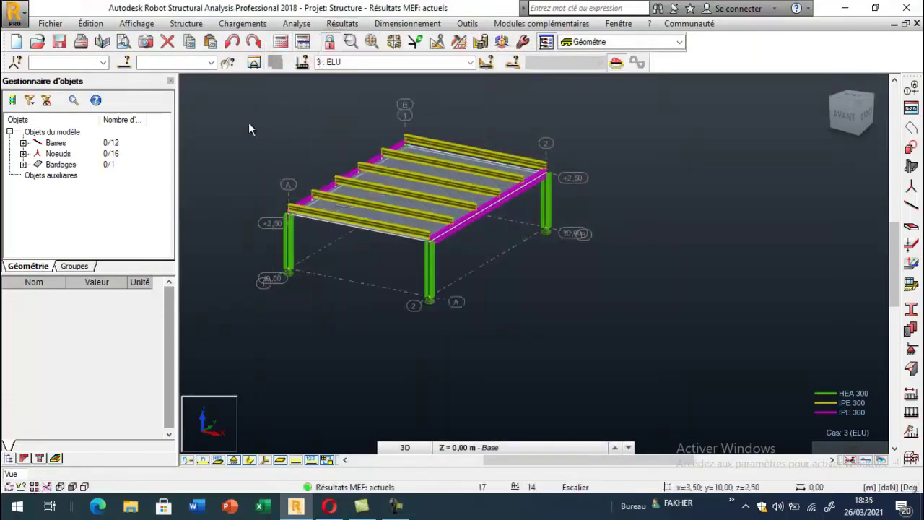
- Show the load distribution zones (Zones de répartition de la charge) on the roof cladding through the display attributes
right_click(249, 122)
left_click(246, 267)
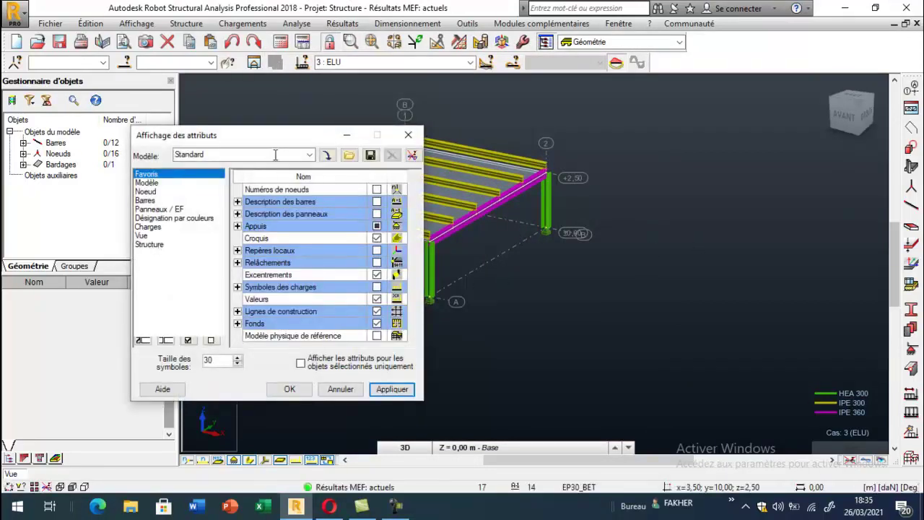
left_click_drag(256, 137, 144, 144)
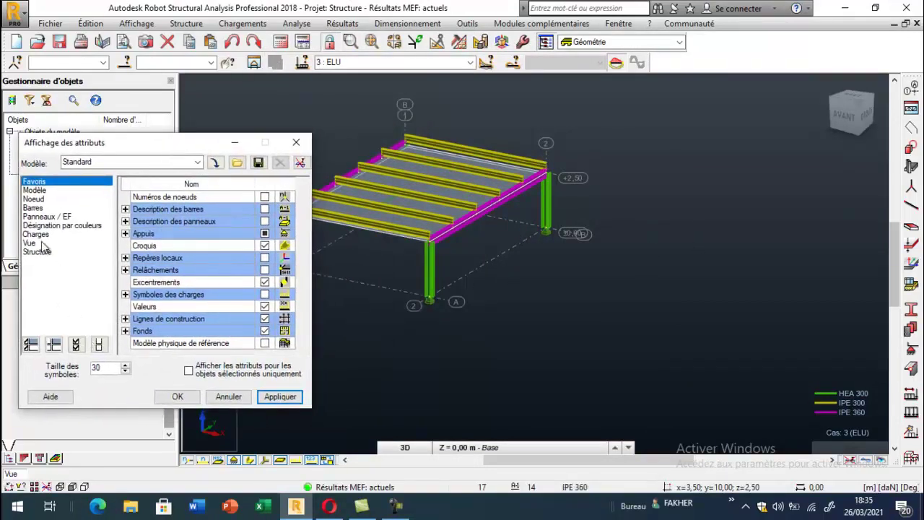
left_click(36, 234)
left_click(264, 257)
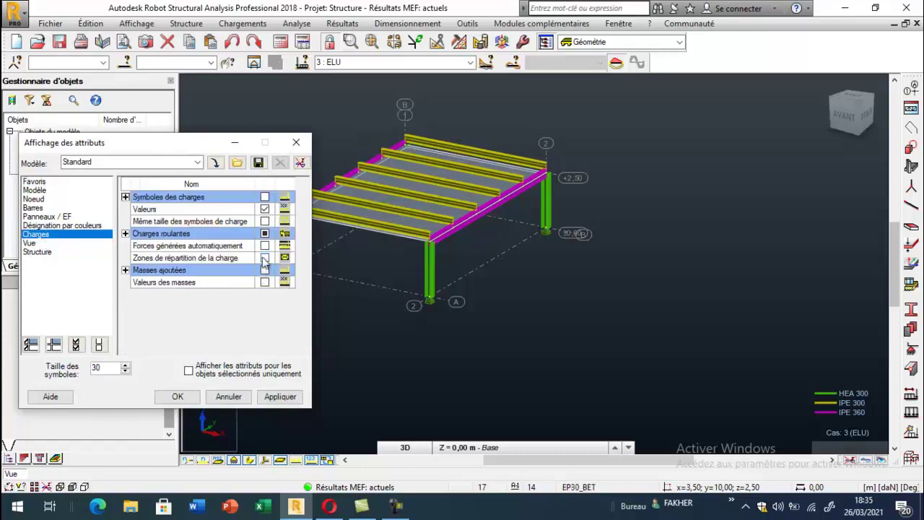
left_click(283, 402)
- Examine from above how the coloured load distribution zones are shared among the roof purlins
scroll(633, 251, "down", 2)
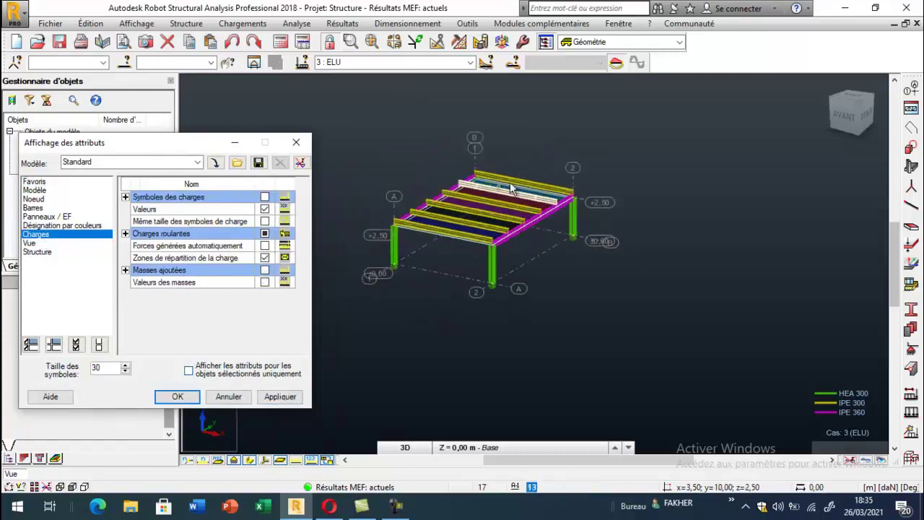
right_click(470, 159)
left_click(505, 210)
left_click_drag(526, 209, 506, 248)
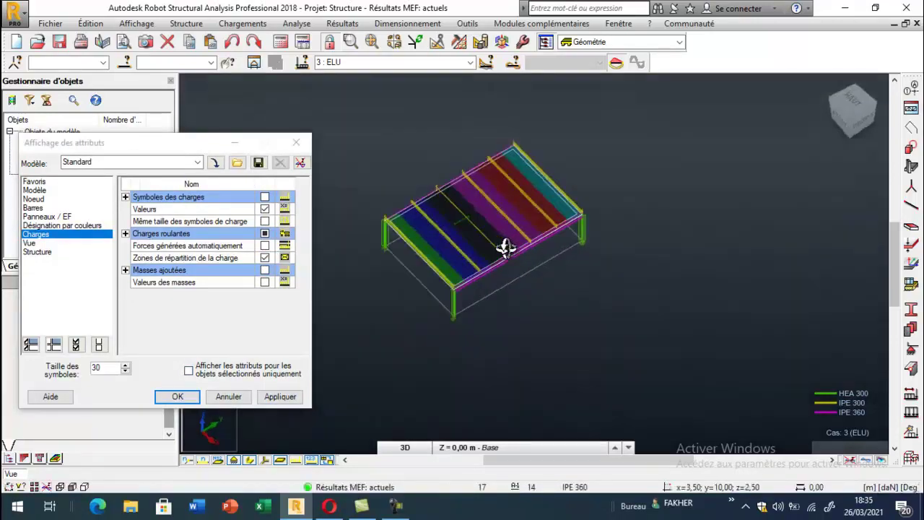
scroll(532, 196, "up", 3)
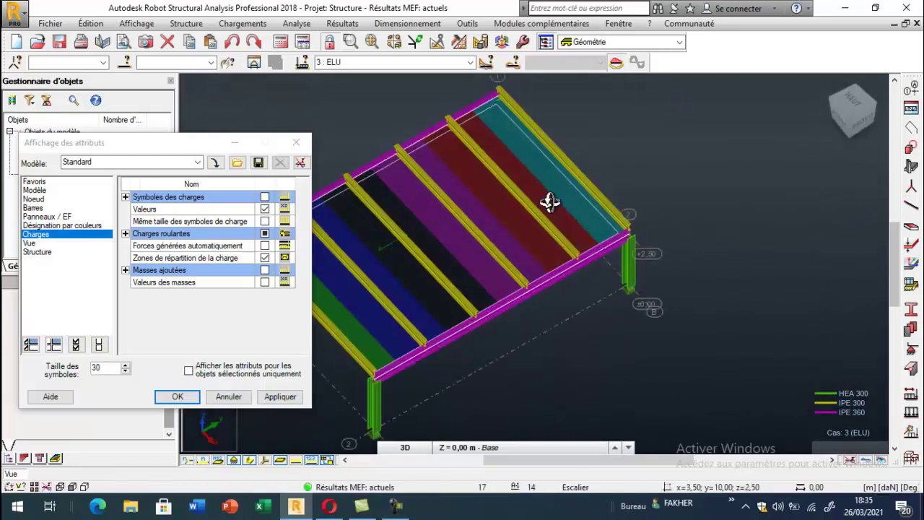
key("Escape")
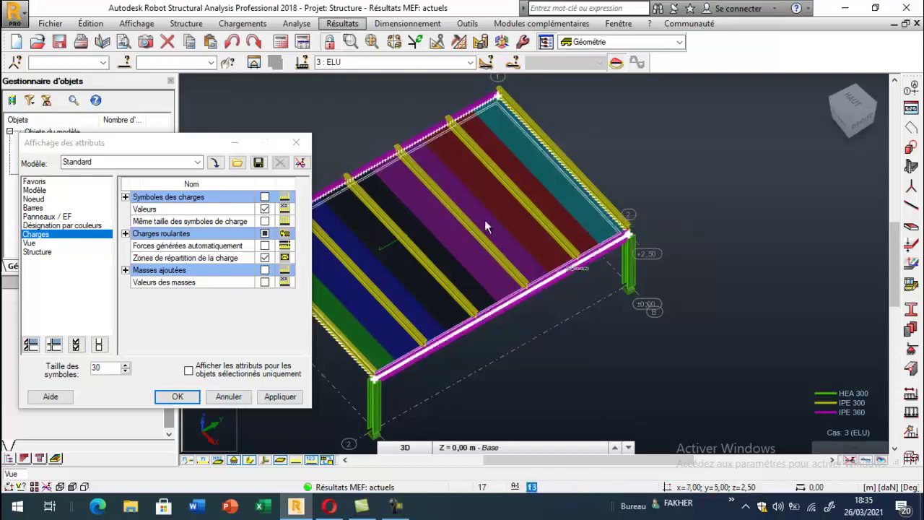
scroll(472, 269, "down", 2)
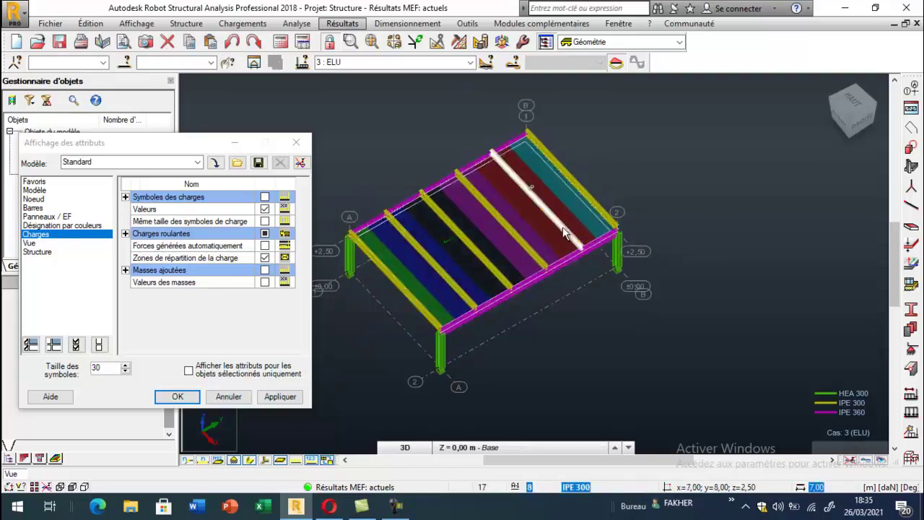
scroll(555, 225, "up", 2)
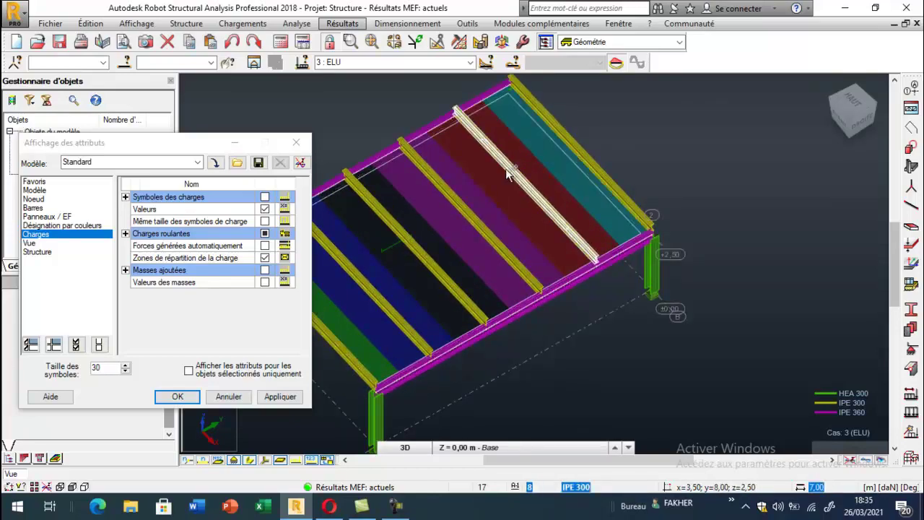
scroll(610, 238, "down", 2)
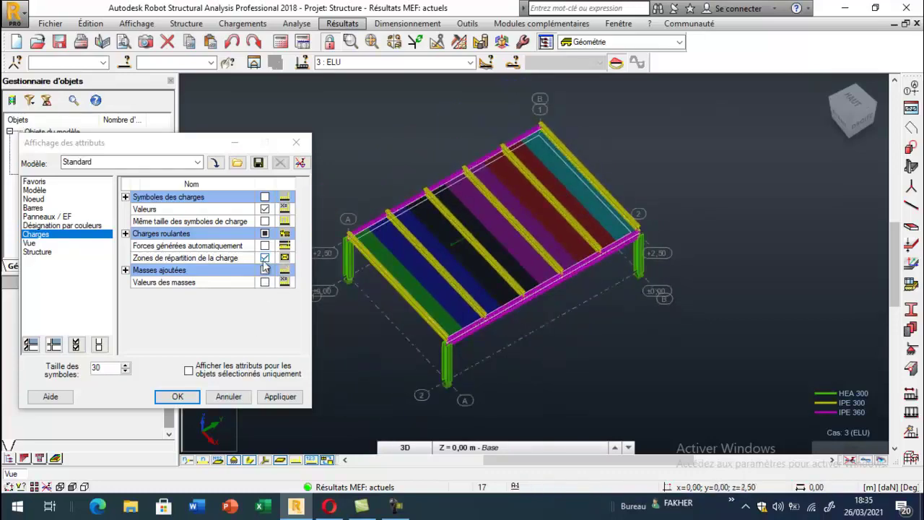
- Switch off the load distribution zones and accept the display attributes
left_click(265, 258)
left_click(280, 397)
left_click(189, 396)
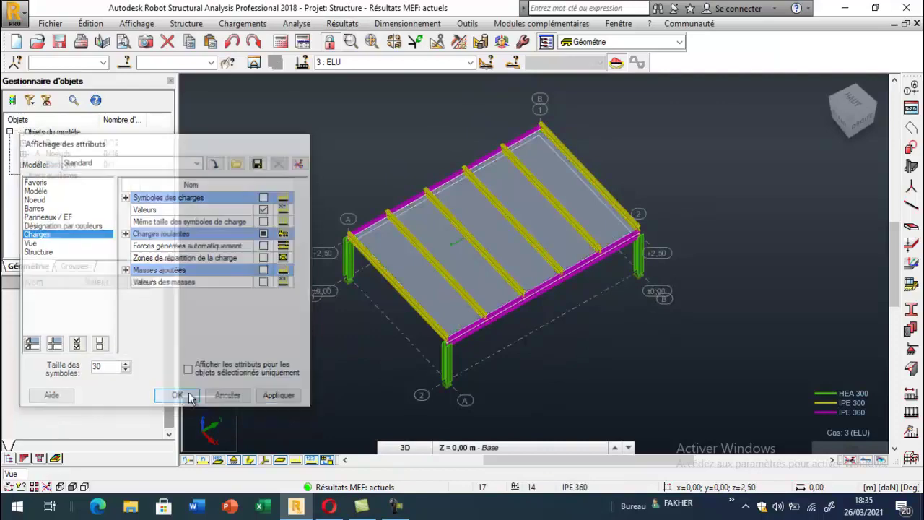
- Hide the section shapes so the bars display as simple lines in a 3D side view of the structure
right_click(317, 144)
left_click(310, 203)
mouse_move(547, 279)
left_mouse_down()
mouse_move(556, 250)
mouse_move(520, 231)
left_mouse_up()
key("Escape")
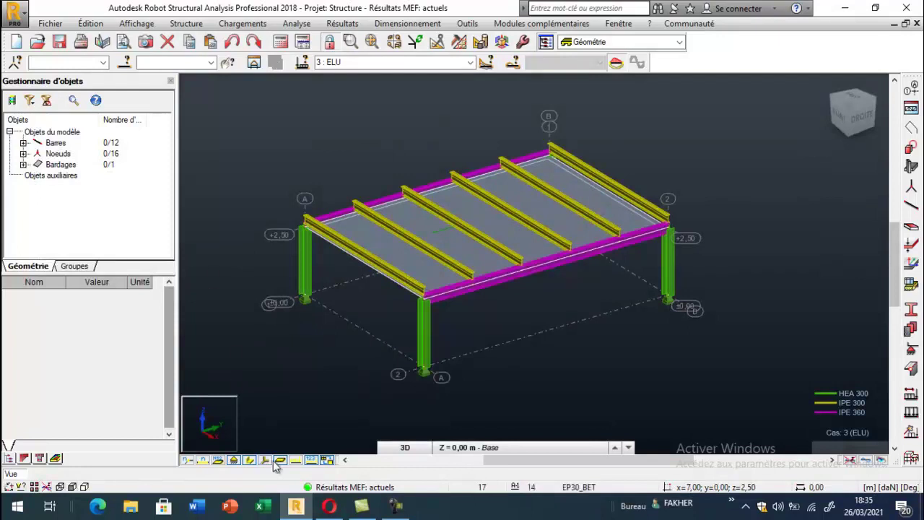
left_click(249, 460)
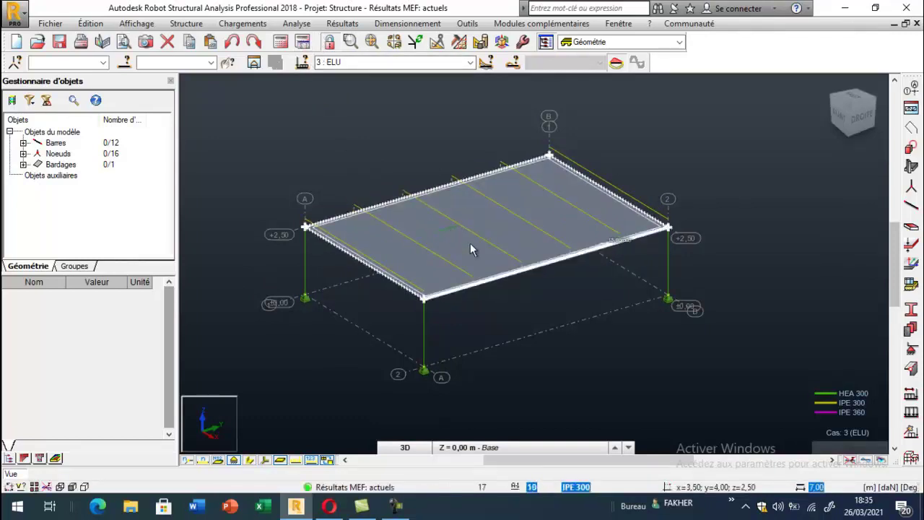
scroll(463, 244, "down", 1)
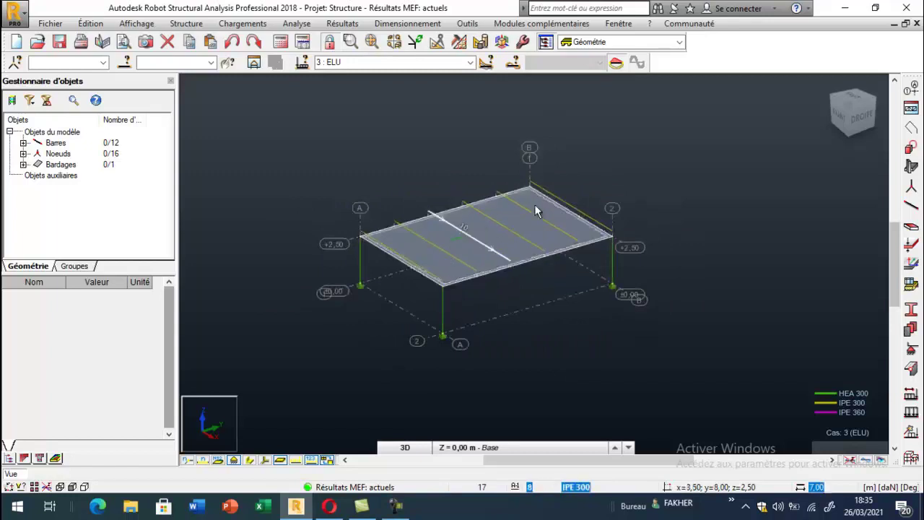
scroll(535, 206, "up", 2)
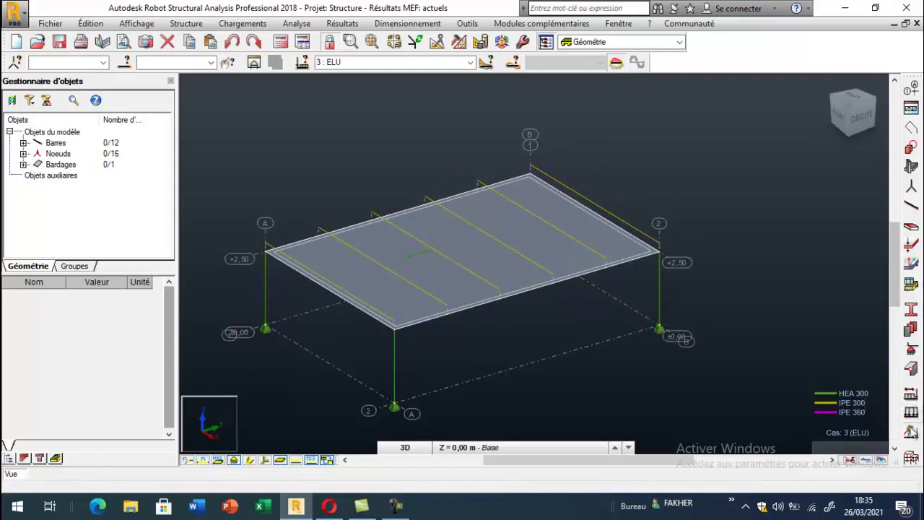
- Apply the ART-ART bar release to all six IPE 300 roof purlins
left_click(910, 431)
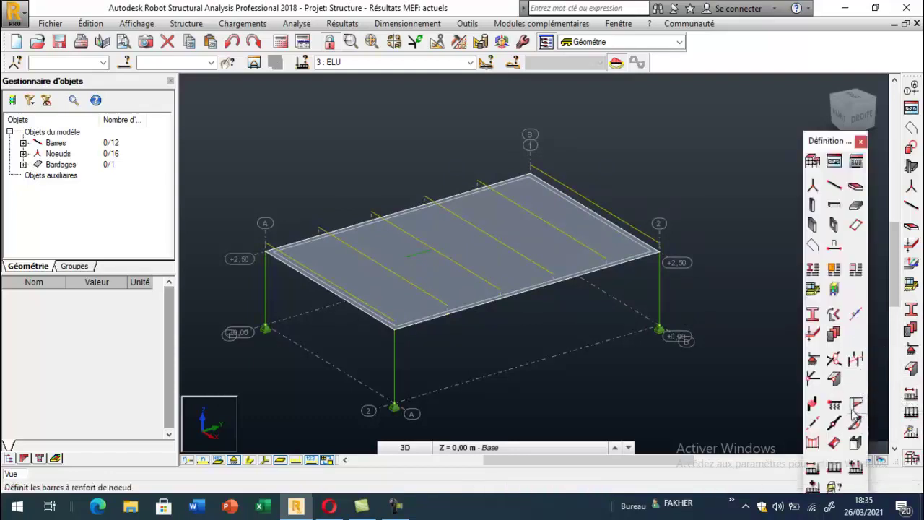
left_click(815, 355)
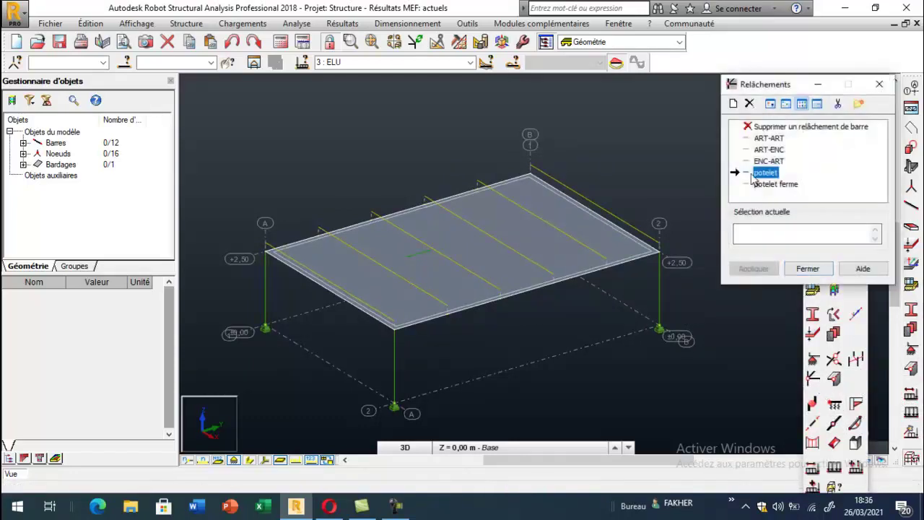
left_click(768, 138)
left_click(591, 205)
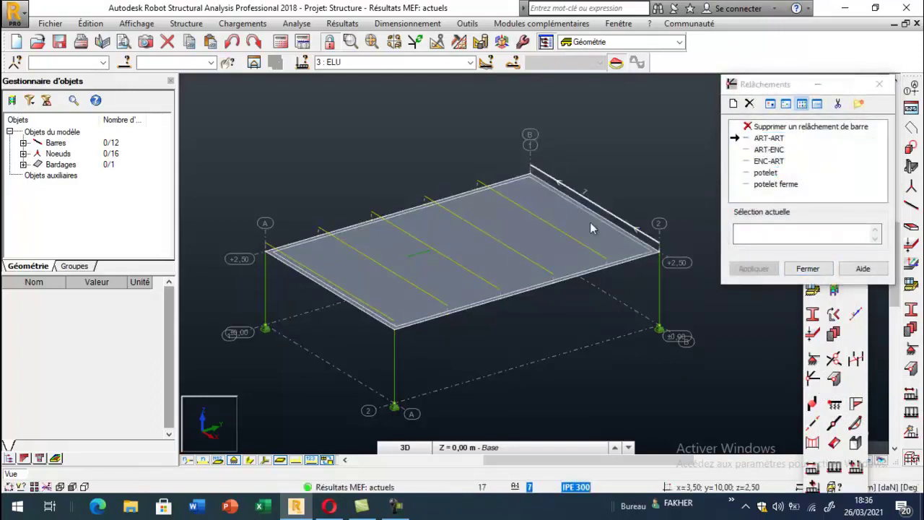
left_click(500, 282)
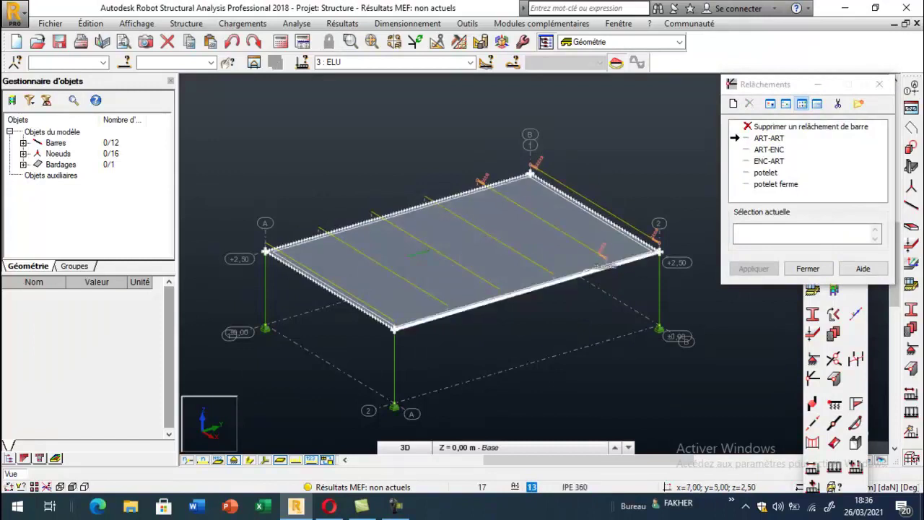
left_click(538, 264)
left_click(437, 247)
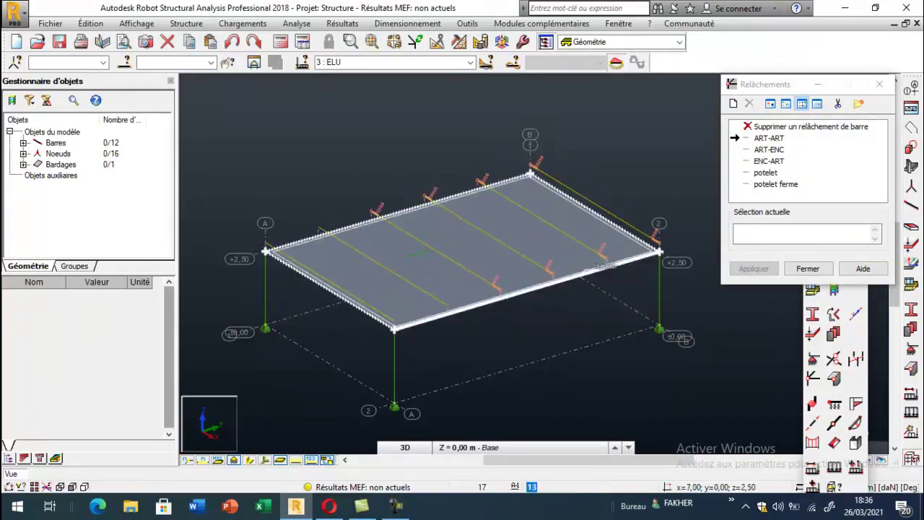
left_click(384, 262)
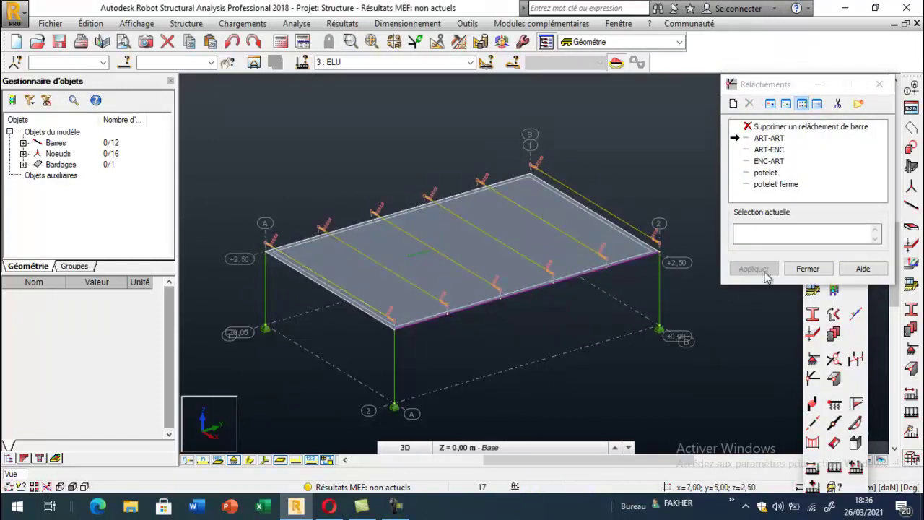
left_click(807, 269)
- Recalculate the structure, continuing past the instability warning, and close the calculation messages
left_click(302, 42)
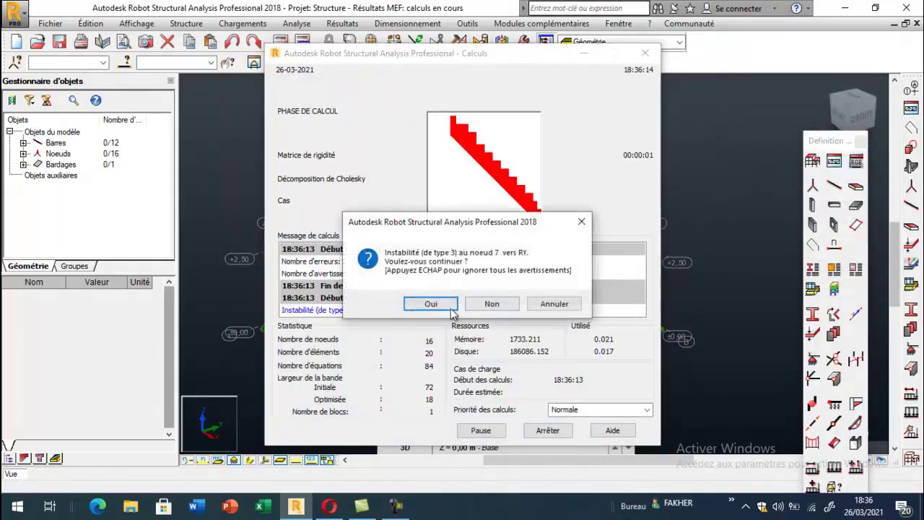
left_click(436, 301)
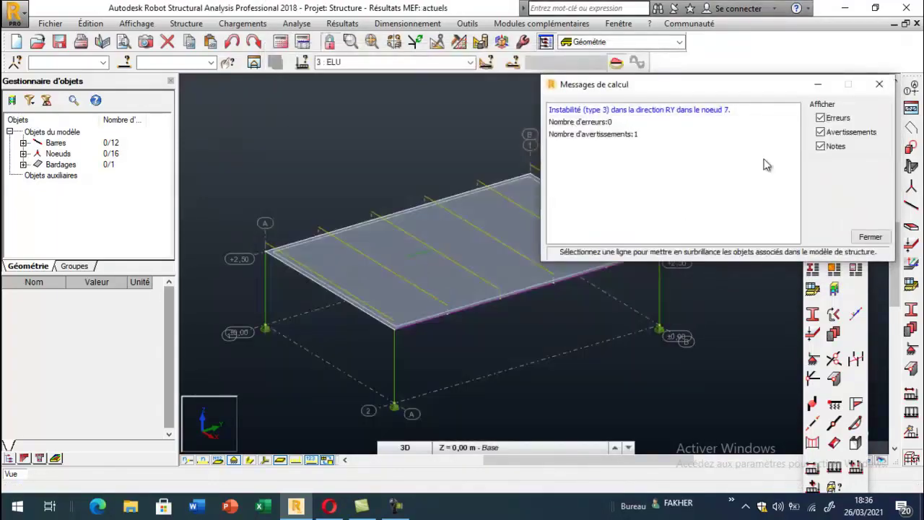
left_click(879, 83)
- Display the normalised Moment My diagrams on the bars for the ELU combination
left_click(343, 23)
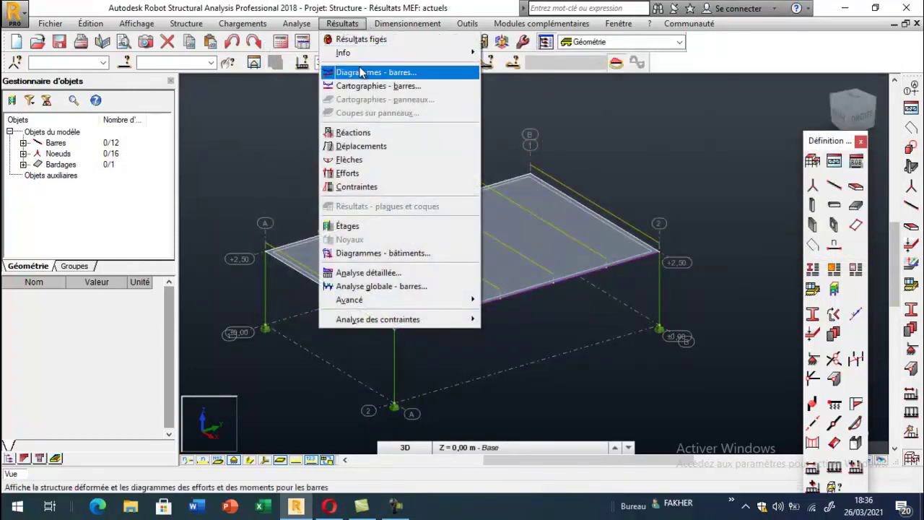
key("Escape")
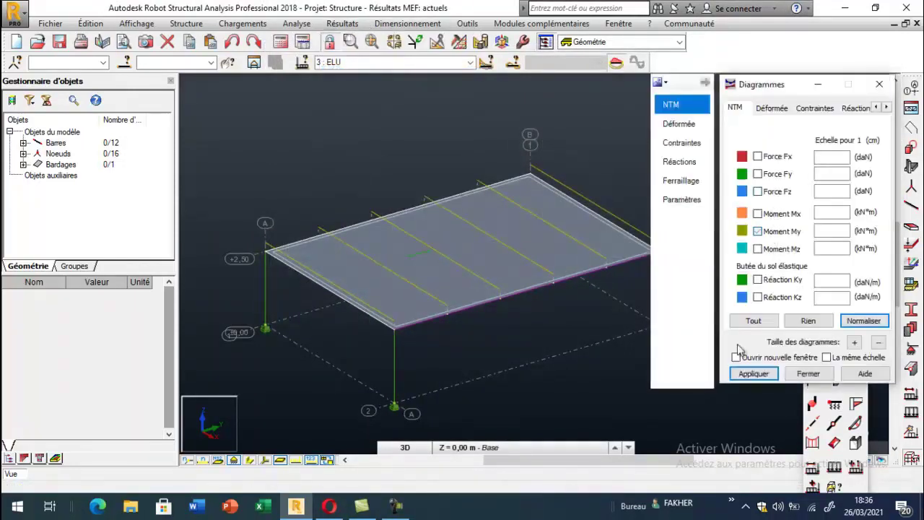
left_click(753, 374)
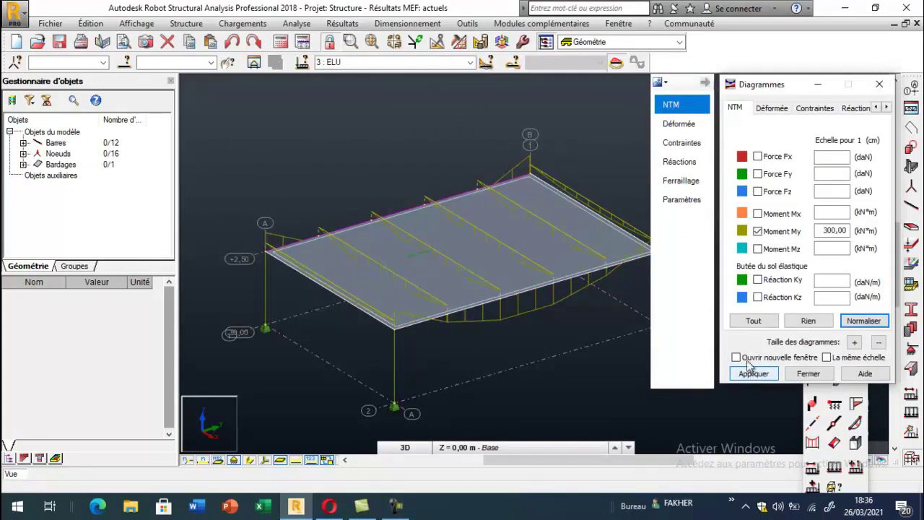
left_click(327, 461)
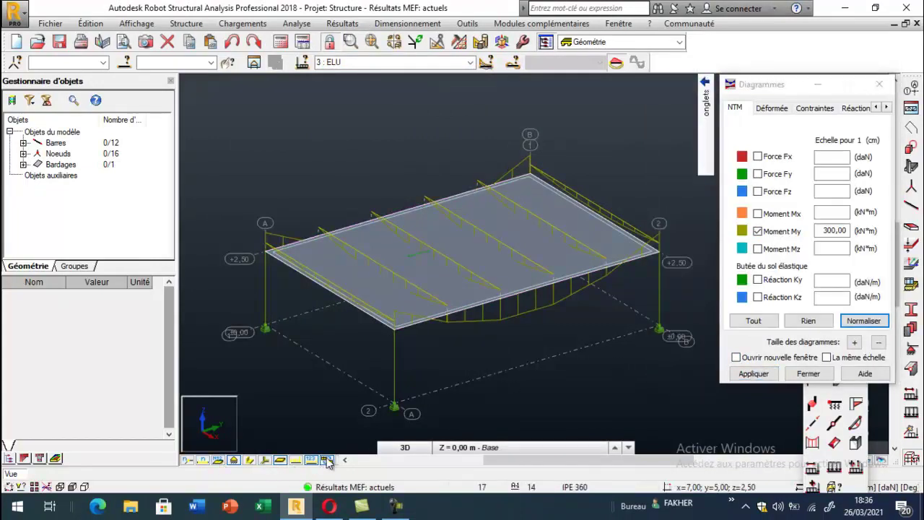
- Hide the roof cladding panel's fill and inspect the Moment My diagrams along the purlins and beams
left_click(281, 461)
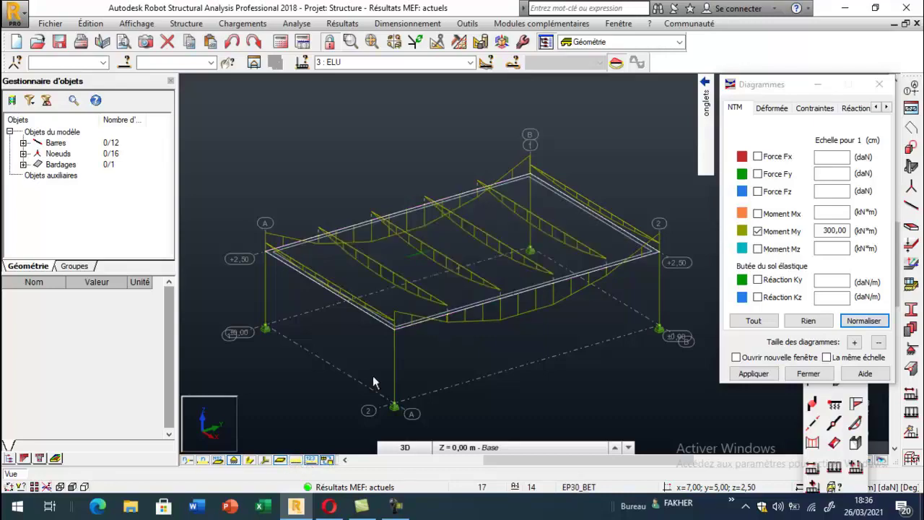
scroll(476, 238, "up", 1)
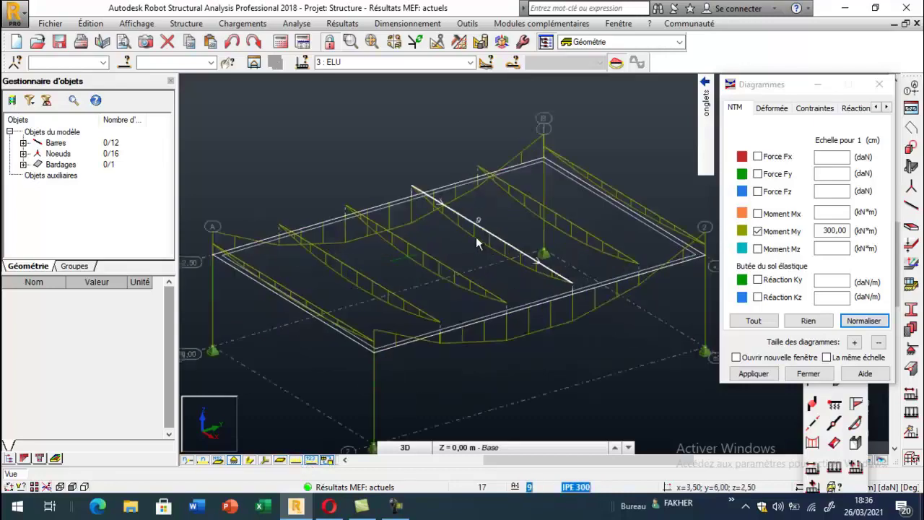
scroll(476, 238, "up", 2)
scroll(525, 225, "down", 1)
scroll(488, 220, "down", 1)
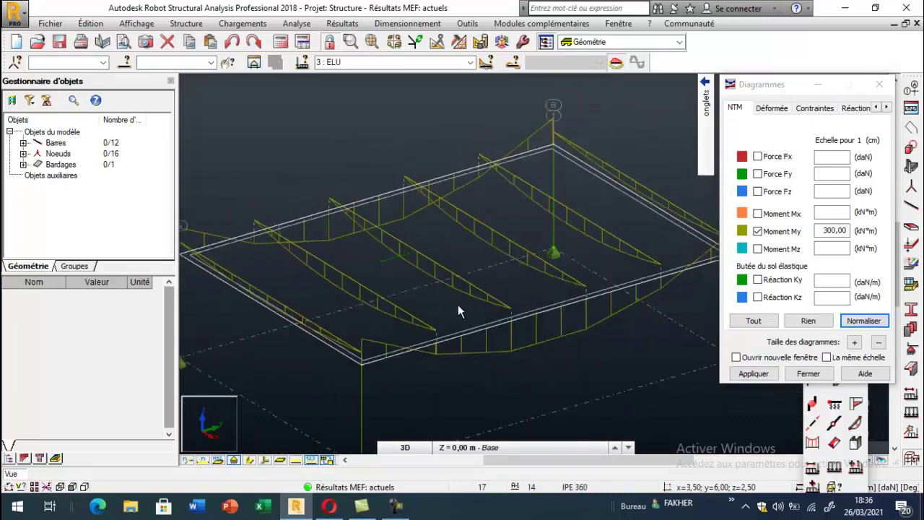
scroll(525, 308, "down", 1)
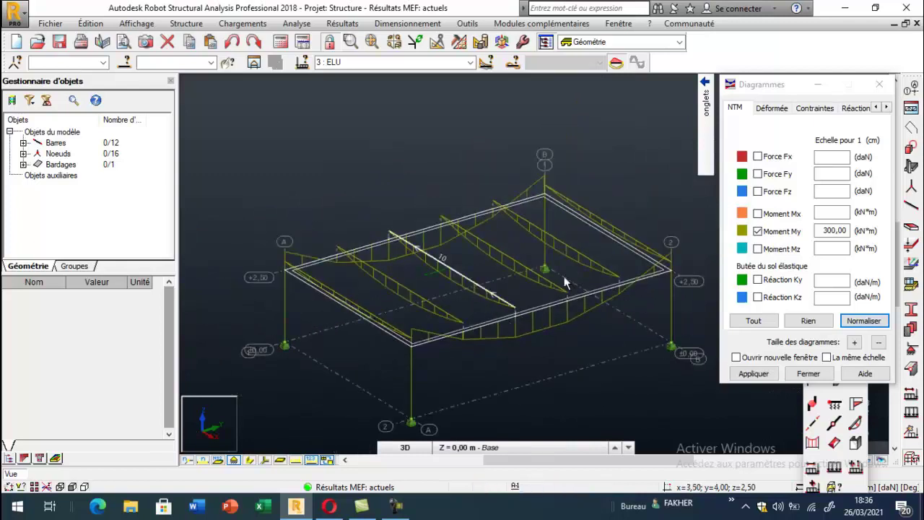
- Label the Moment My diagrams with description-style values at the local extremes and inspect them on the purlins and beams
mouse_move(706, 108)
left_click(682, 199)
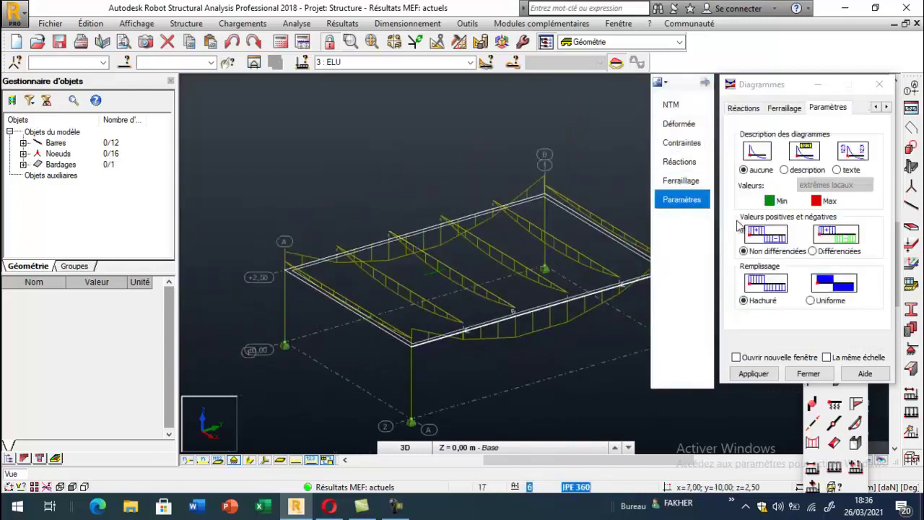
left_click(784, 170)
left_click(754, 373)
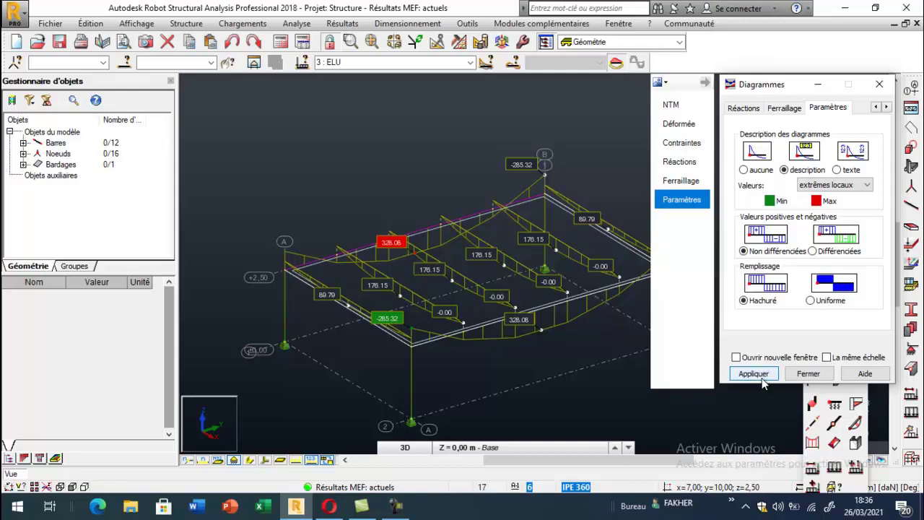
scroll(520, 249, "up", 5)
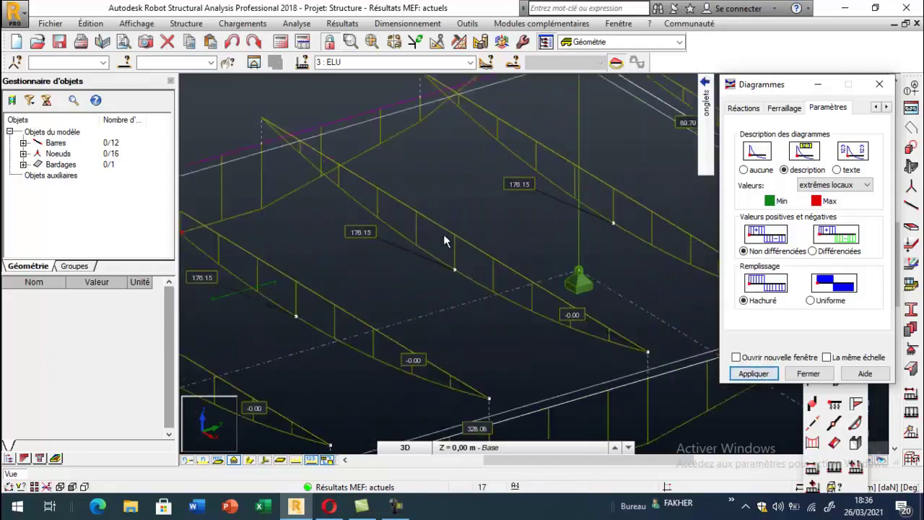
scroll(520, 233, "down", 3)
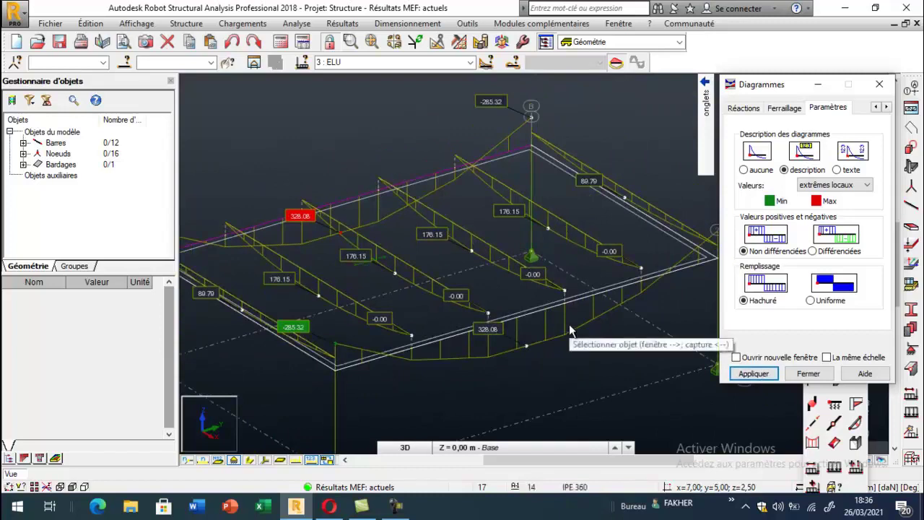
scroll(569, 330, "down", 3)
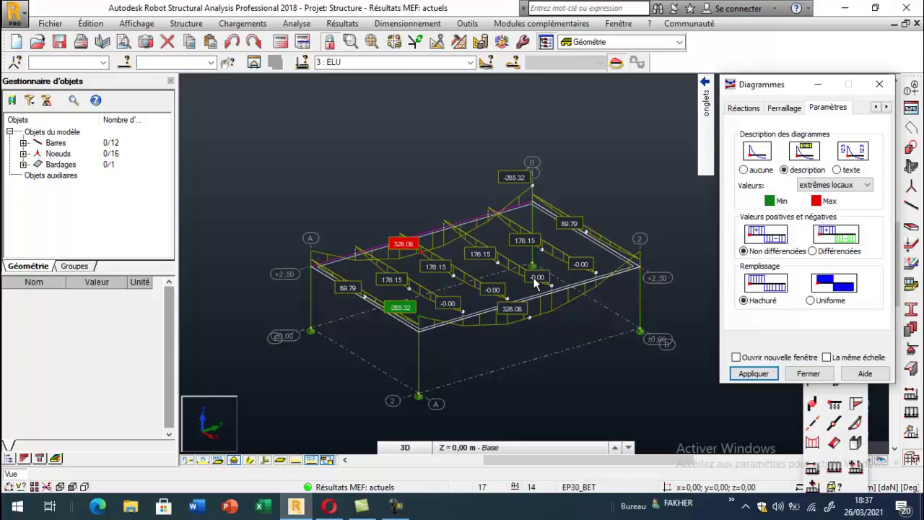
- Replace the Moment My diagrams with the Force Fz diagrams on the bars for the ELU combination
mouse_move(704, 122)
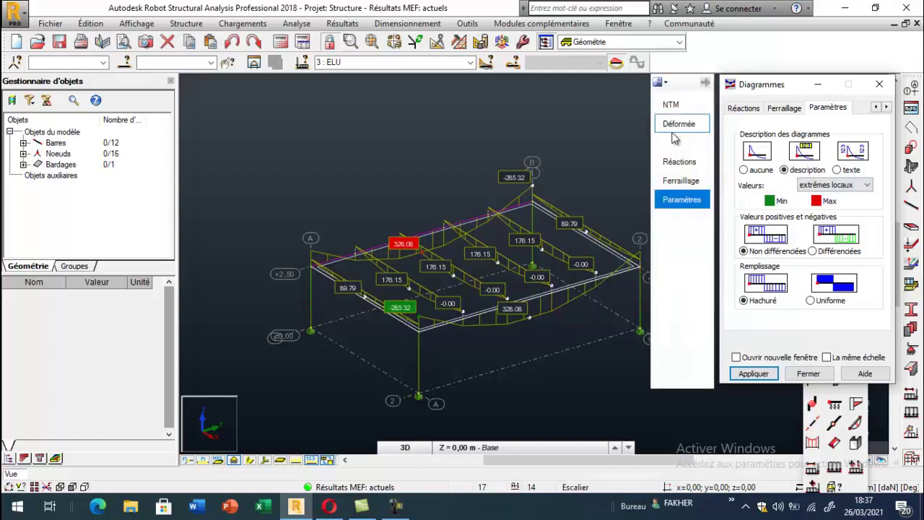
left_click(678, 106)
left_click(757, 191)
left_click(757, 231)
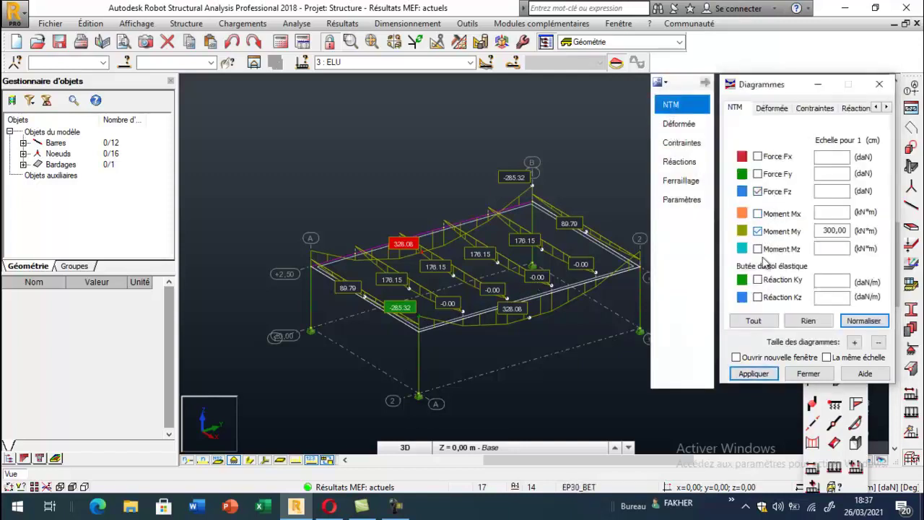
left_click(753, 374)
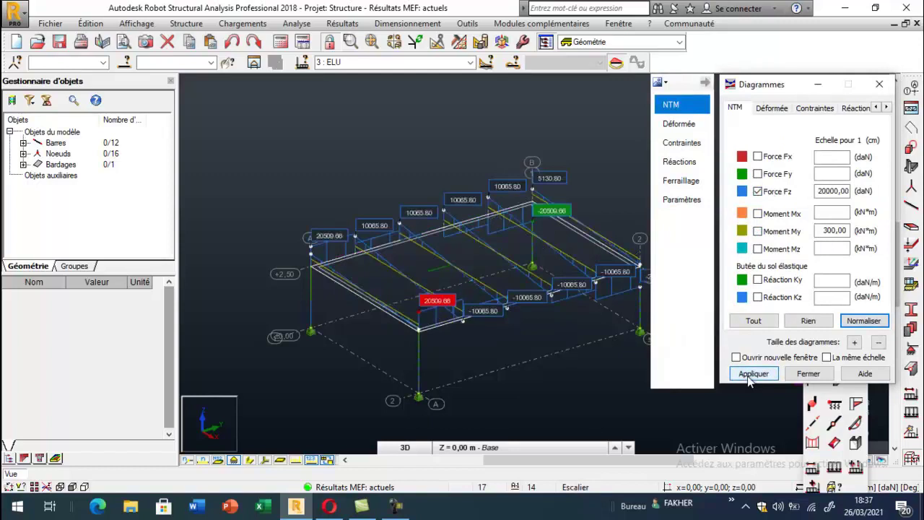